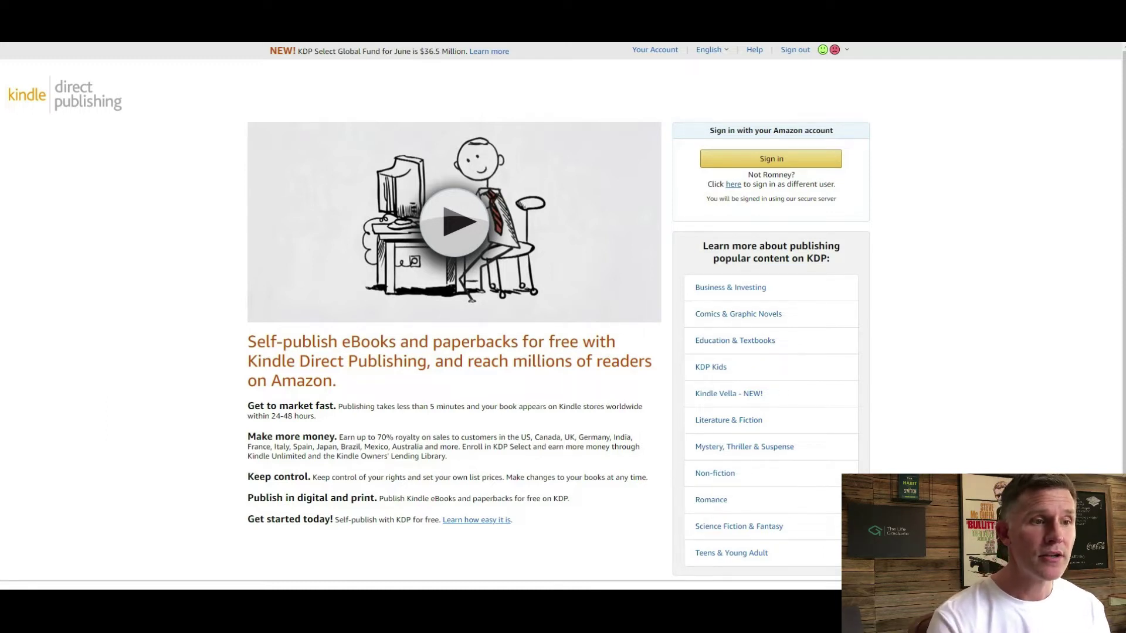
# Sign in to the Kindle Direct Publishing account and start creating a new paperback title.
pyautogui.click(788, 161)
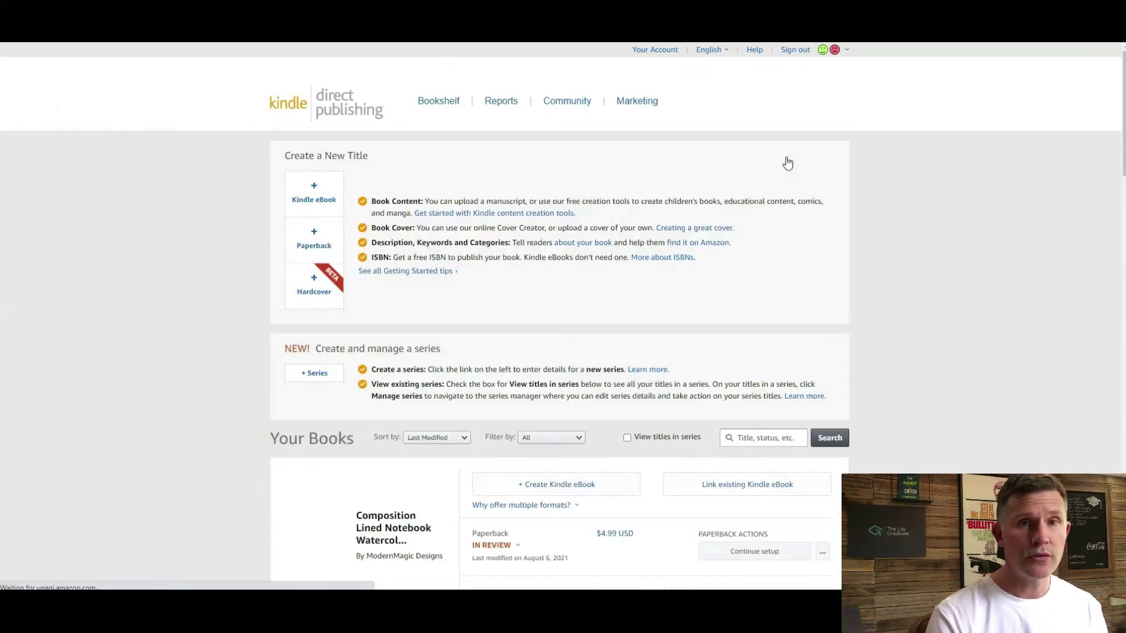
pyautogui.click(304, 236)
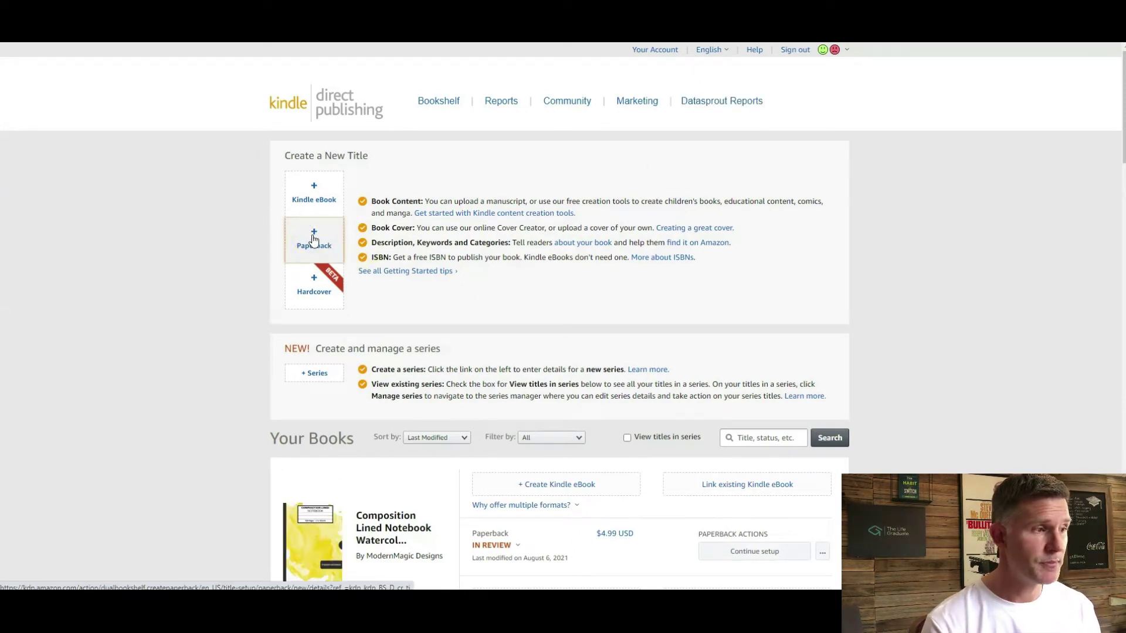
pyautogui.click(314, 239)
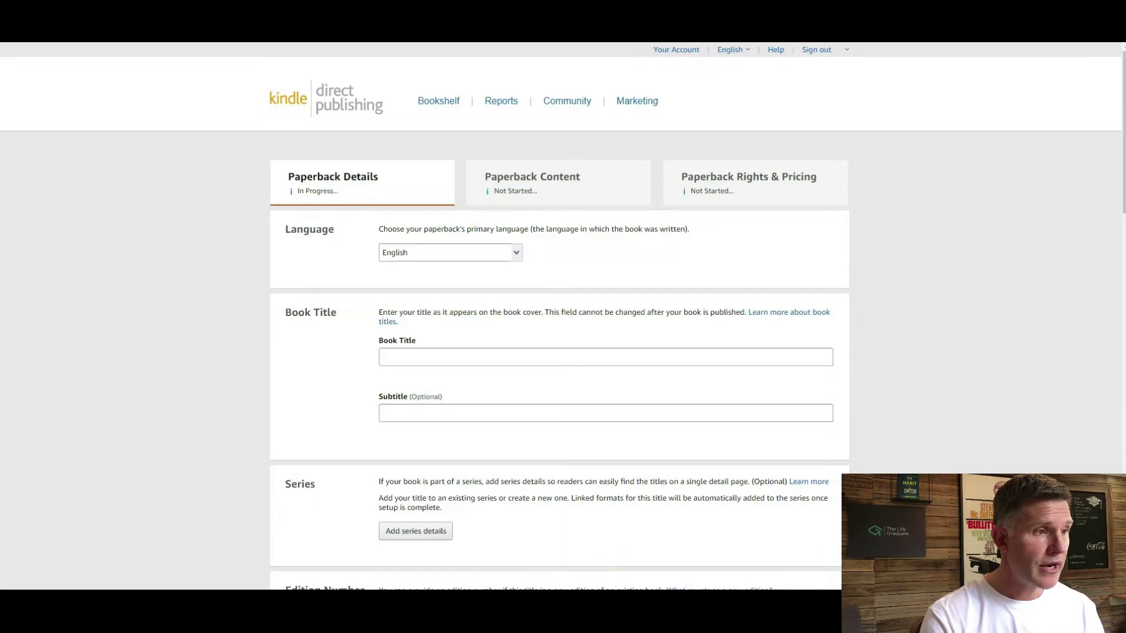
# Switch to the Word document and make the "Drift And Float in The Clouds" headline two font sizes larger and bold.
pyautogui.click(614, 605)
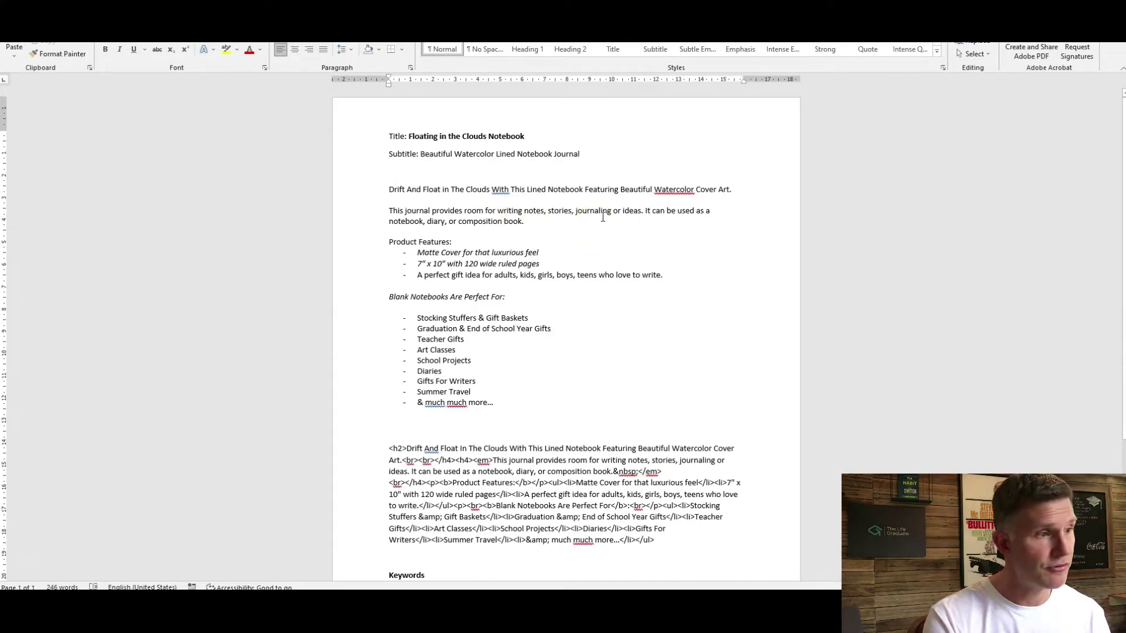
pyautogui.moveTo(388, 189); pyautogui.dragTo(755, 191)
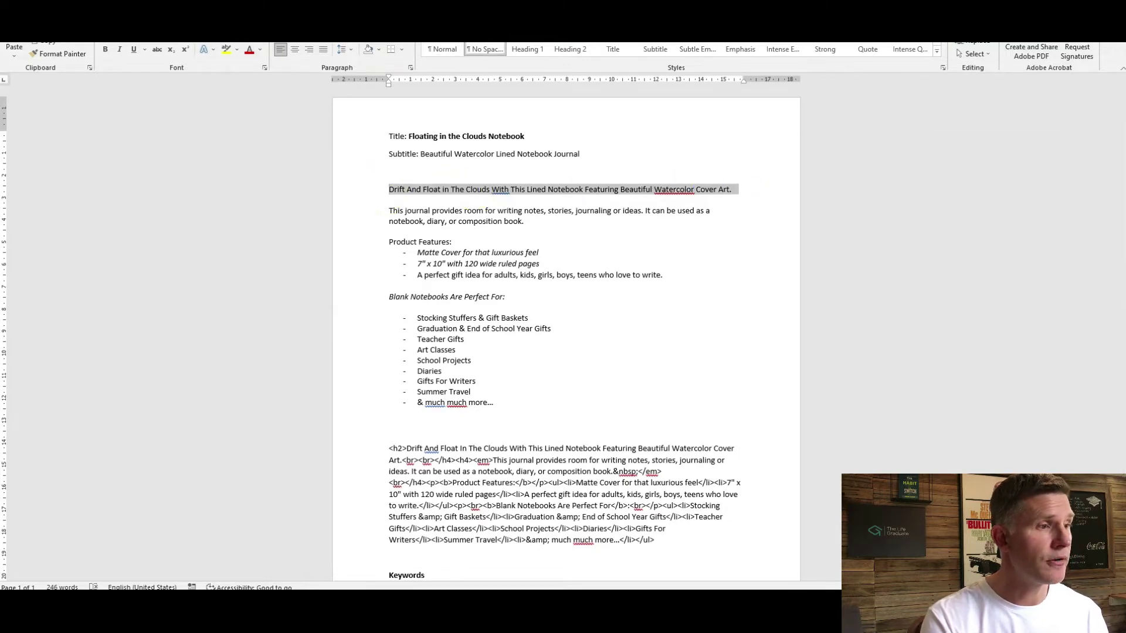
pyautogui.click(195, 34)
pyautogui.click(194, 34)
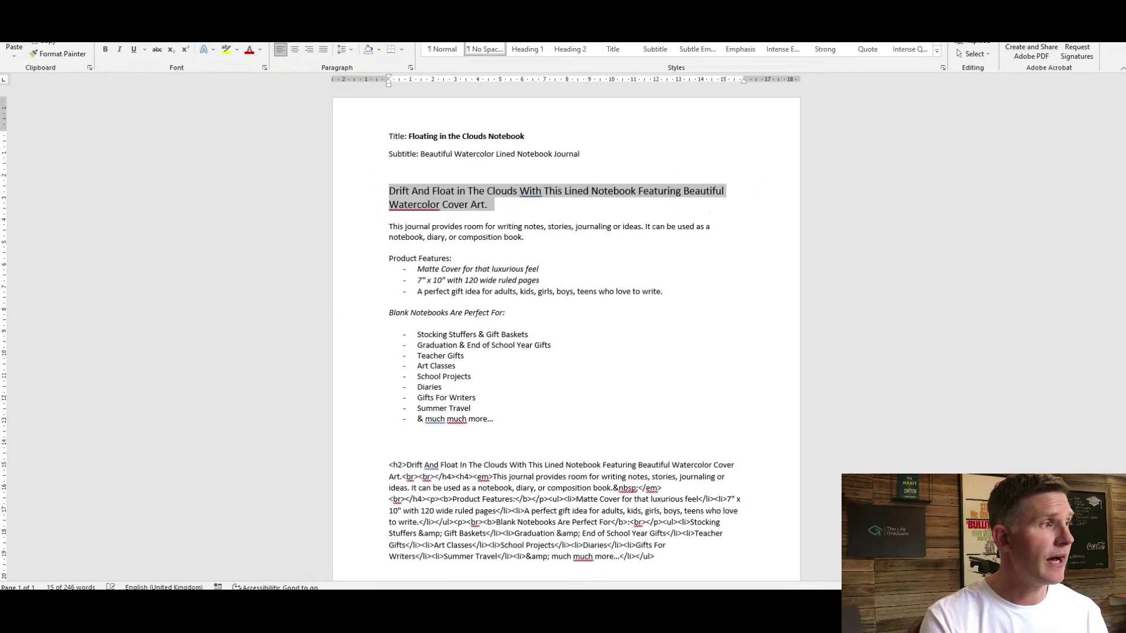
pyautogui.click(105, 49)
pyautogui.click(635, 251)
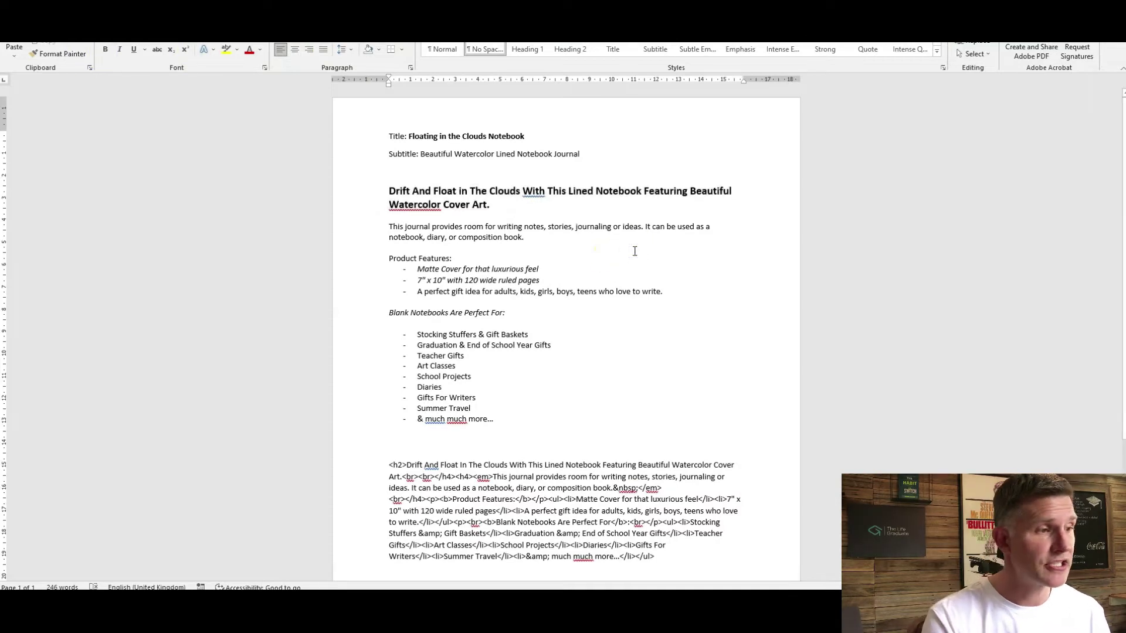
pyautogui.click(567, 248)
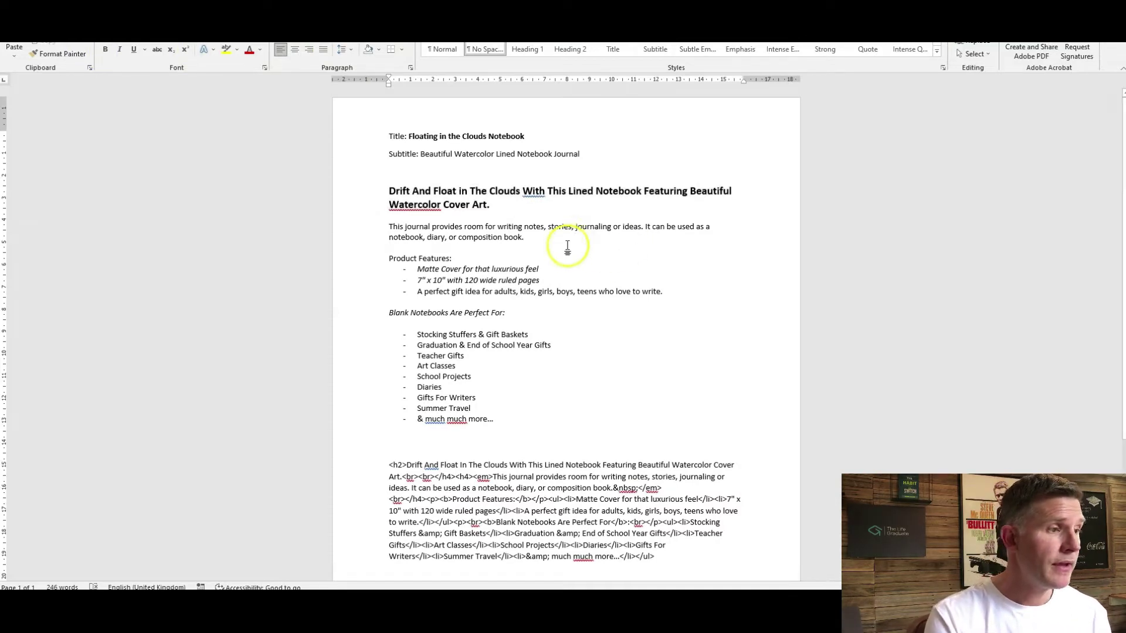
pyautogui.click(548, 242)
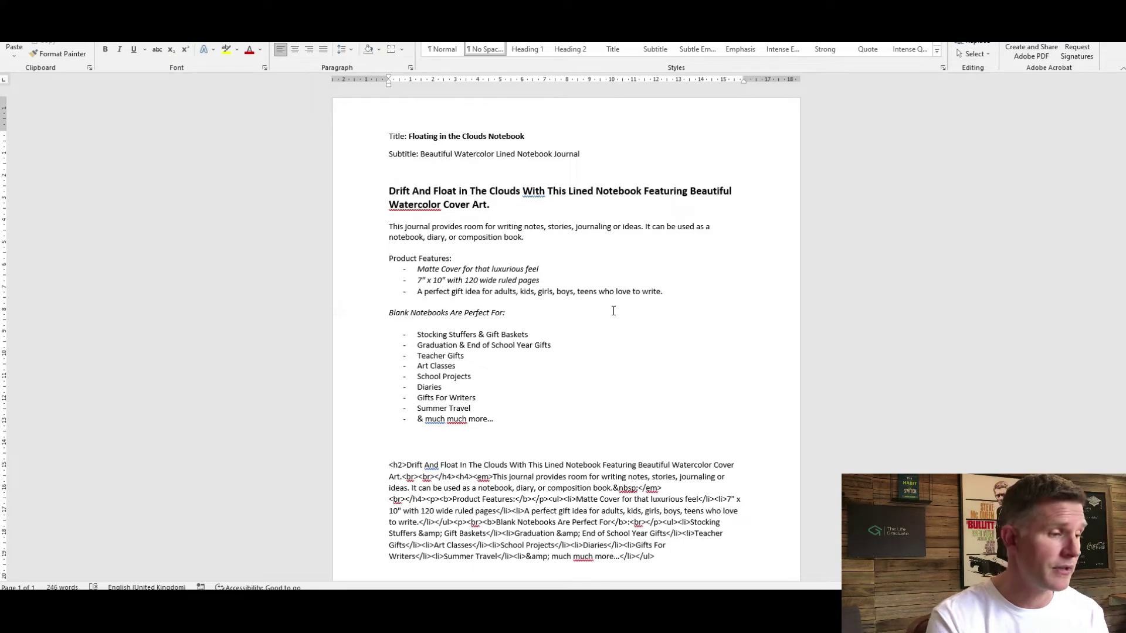
# Copy the title "Floating in the Clouds Notebook" from the Word document into the paperback's Book Title on the KDP page.
pyautogui.scroll(-5, 614, 311)
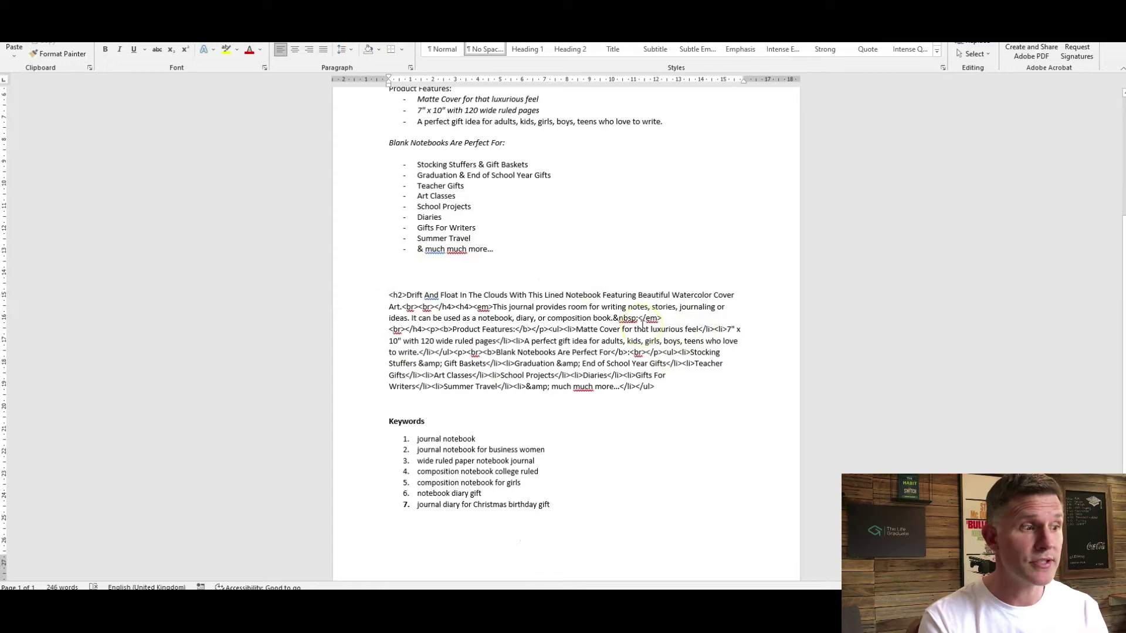
pyautogui.scroll(-1, 642, 352)
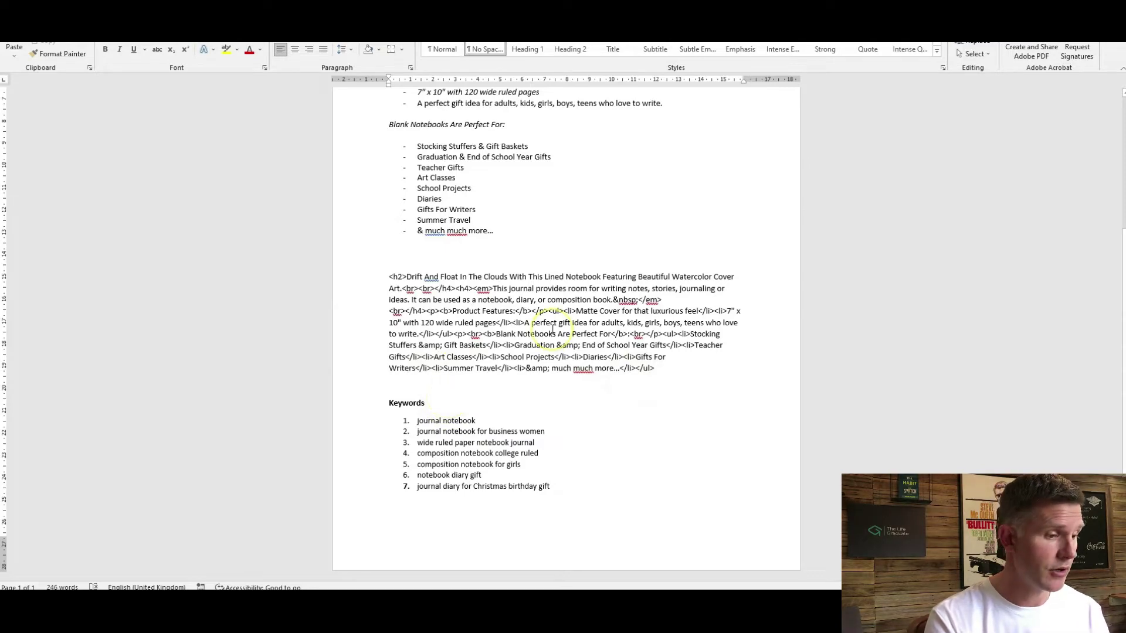
pyautogui.scroll(5, 552, 329)
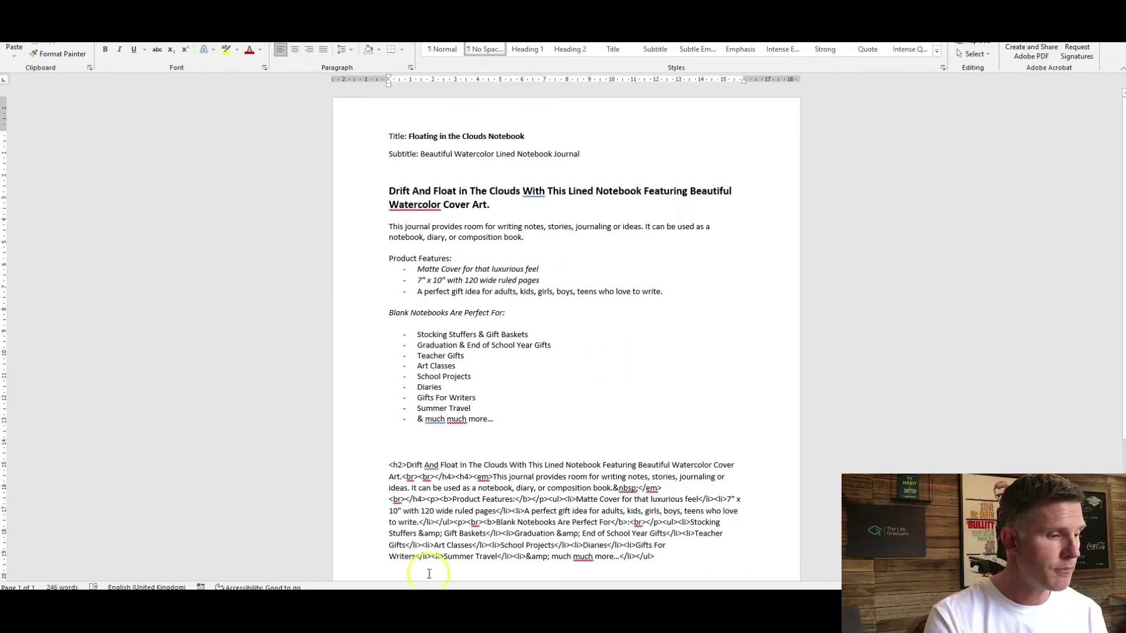
pyautogui.click(509, 454)
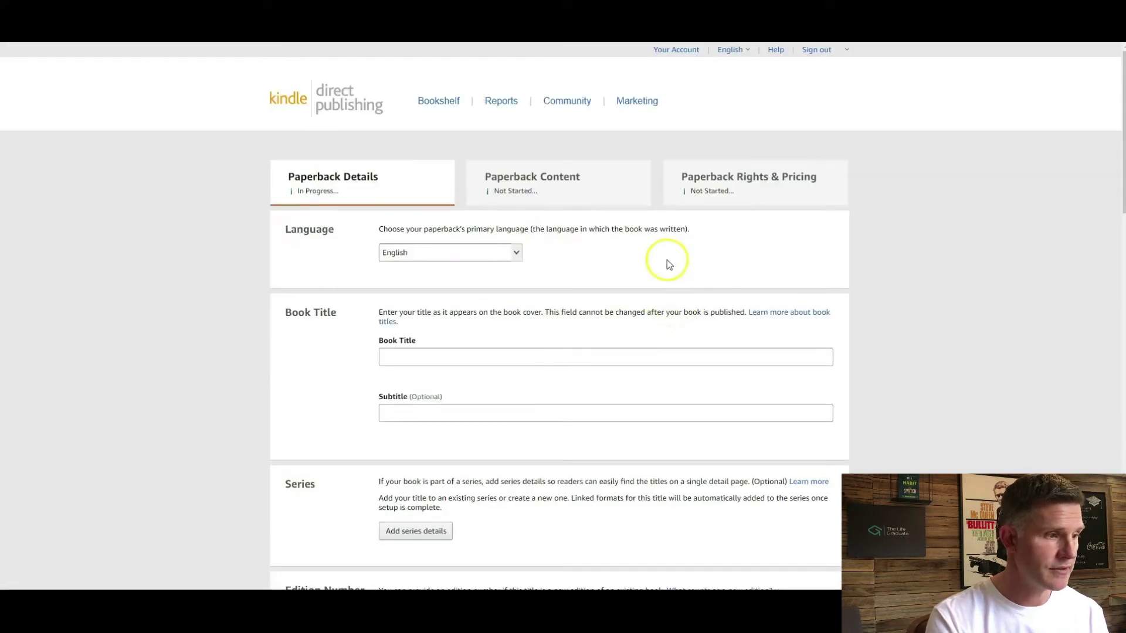
pyautogui.scroll(-2, 649, 258)
pyautogui.click(422, 245)
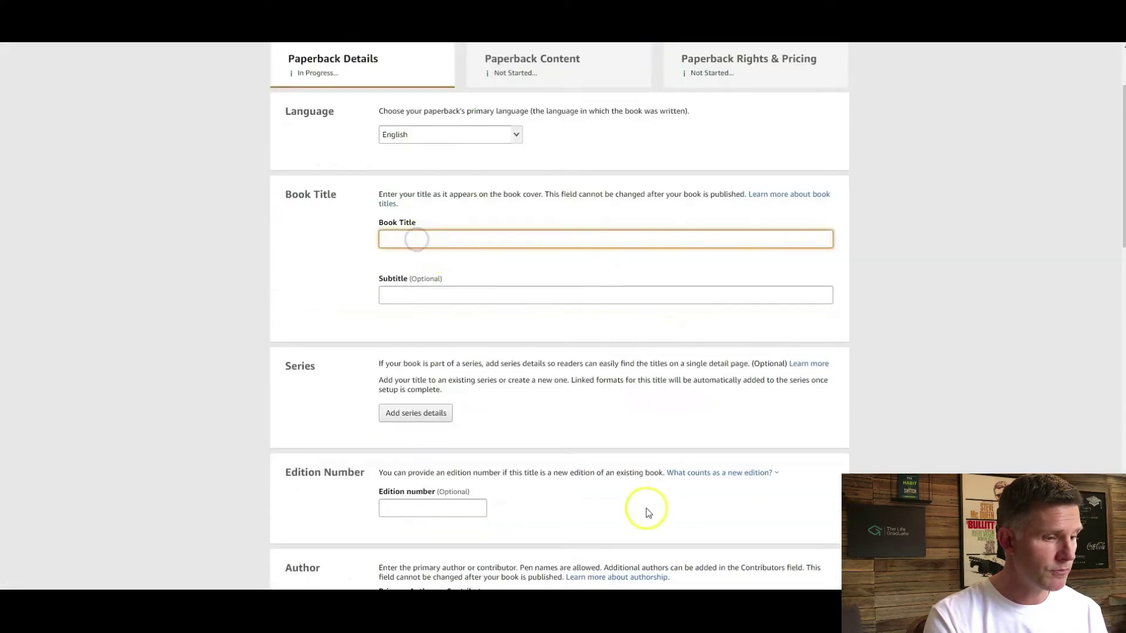
pyautogui.click(578, 616)
pyautogui.moveTo(404, 135)
pyautogui.mouseDown()
pyautogui.moveTo(551, 137)
pyautogui.moveTo(409, 137)
pyautogui.mouseUp()
pyautogui.rightClick(478, 141)
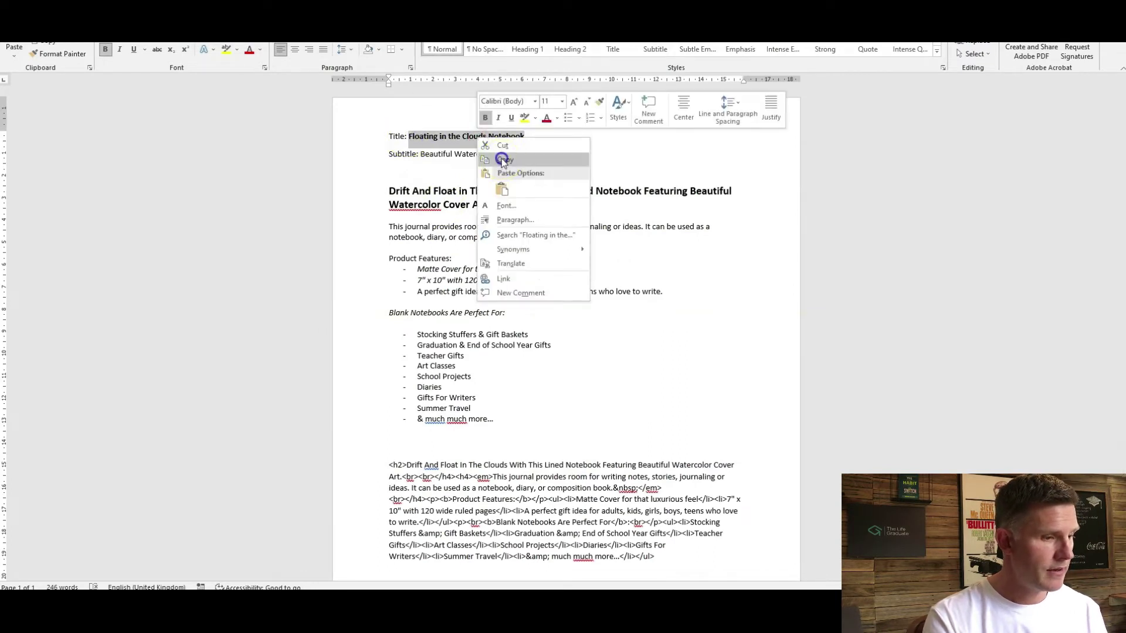
pyautogui.click(504, 156)
pyautogui.hotkey('alt', 'Tab')
pyautogui.click(415, 241)
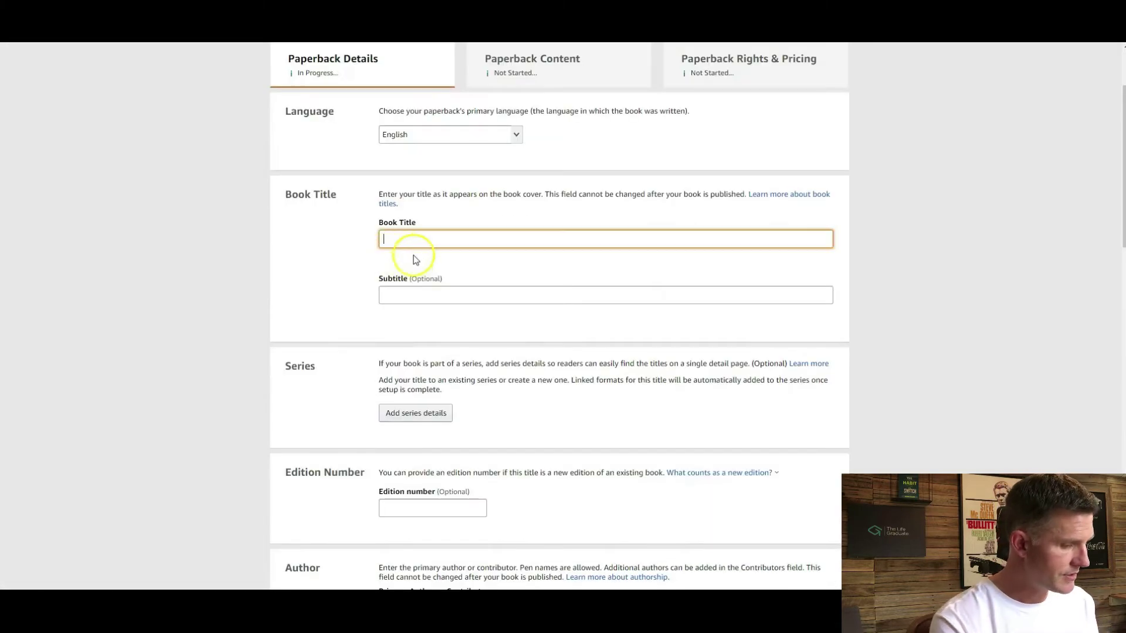
pyautogui.hotkey('ctrl', 'v')
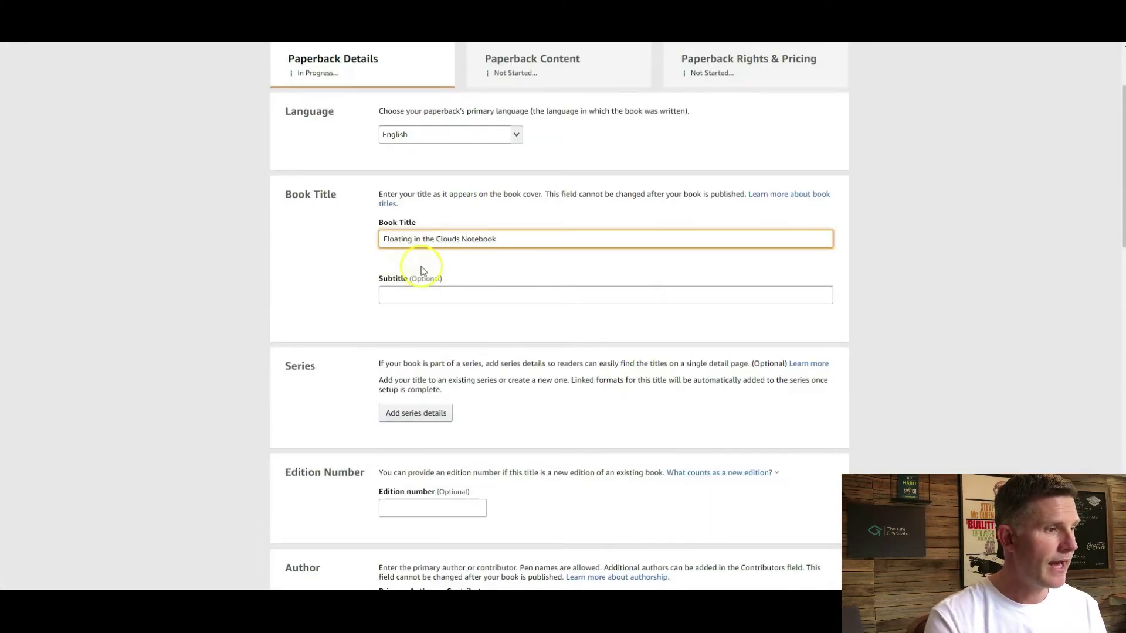
# Copy the subtitle "Beautiful Watercolor Lined Notebook Journal" from the Word document into the KDP Subtitle field.
pyautogui.click(410, 294)
pyautogui.hotkey('alt', 'Tab')
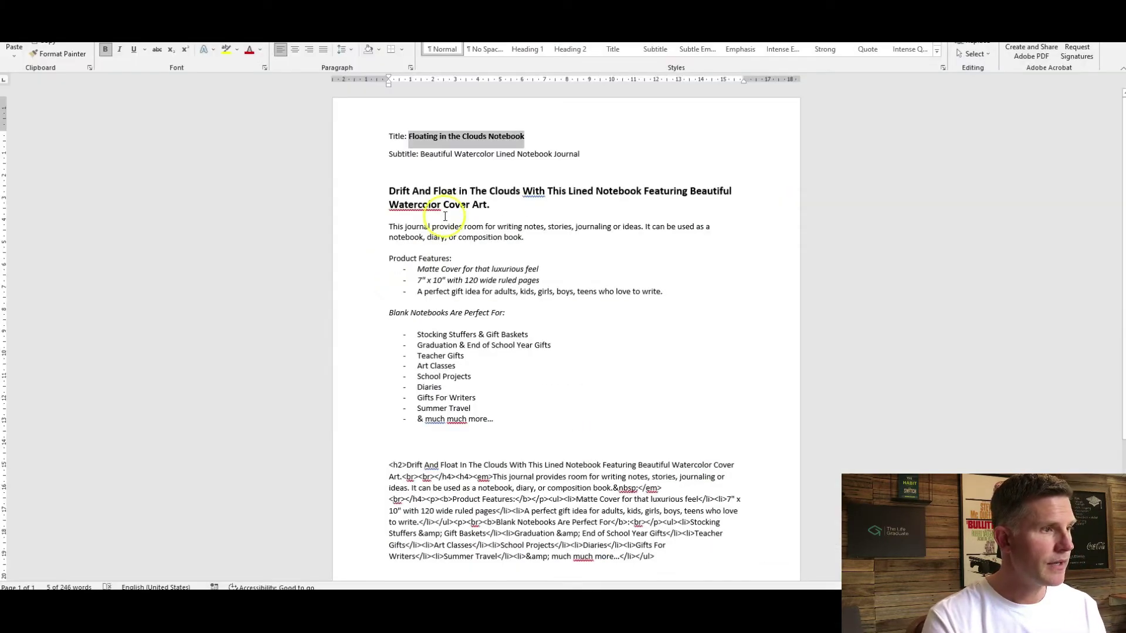
pyautogui.moveTo(421, 155); pyautogui.dragTo(579, 154)
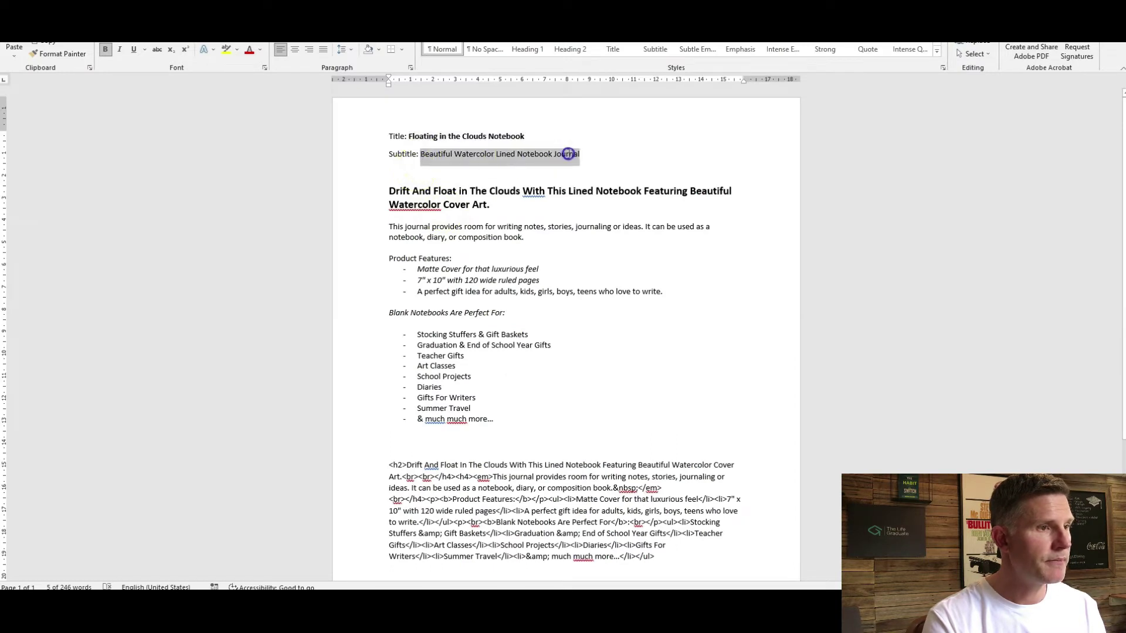
pyautogui.rightClick(560, 156)
pyautogui.click(575, 175)
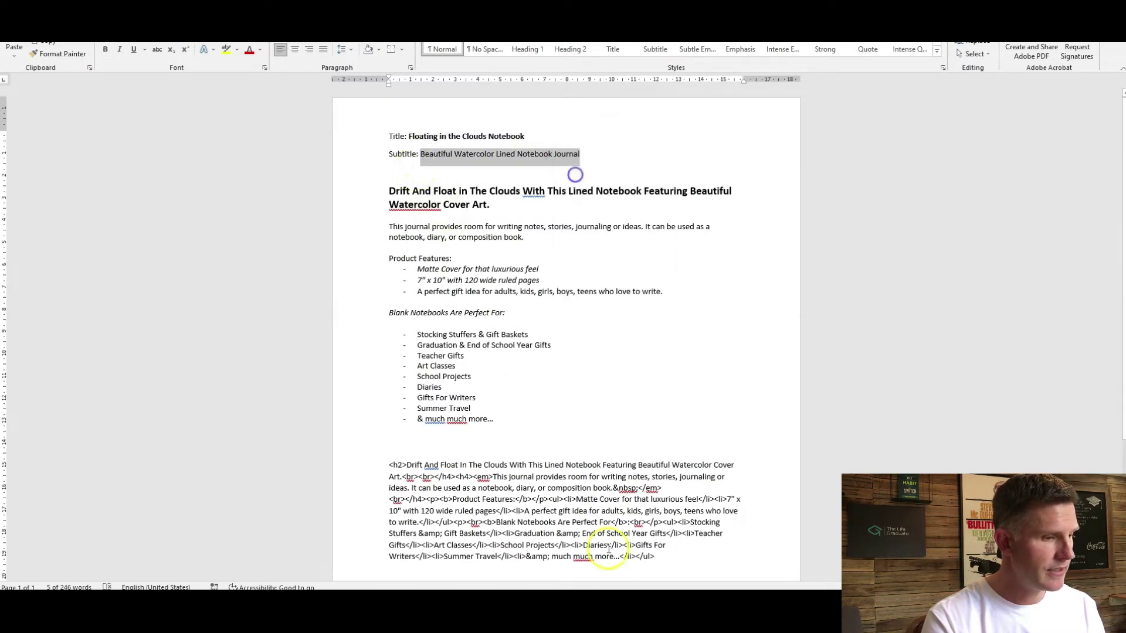
pyautogui.hotkey('alt', 'Tab')
pyautogui.click(407, 294)
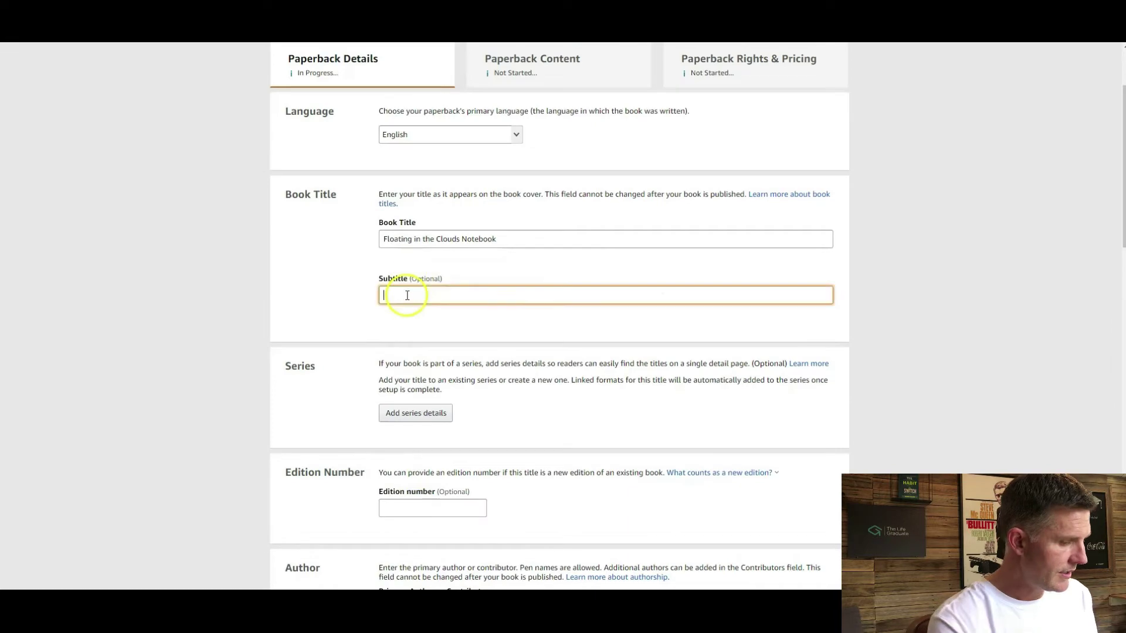
pyautogui.hotkey('ctrl', 'v')
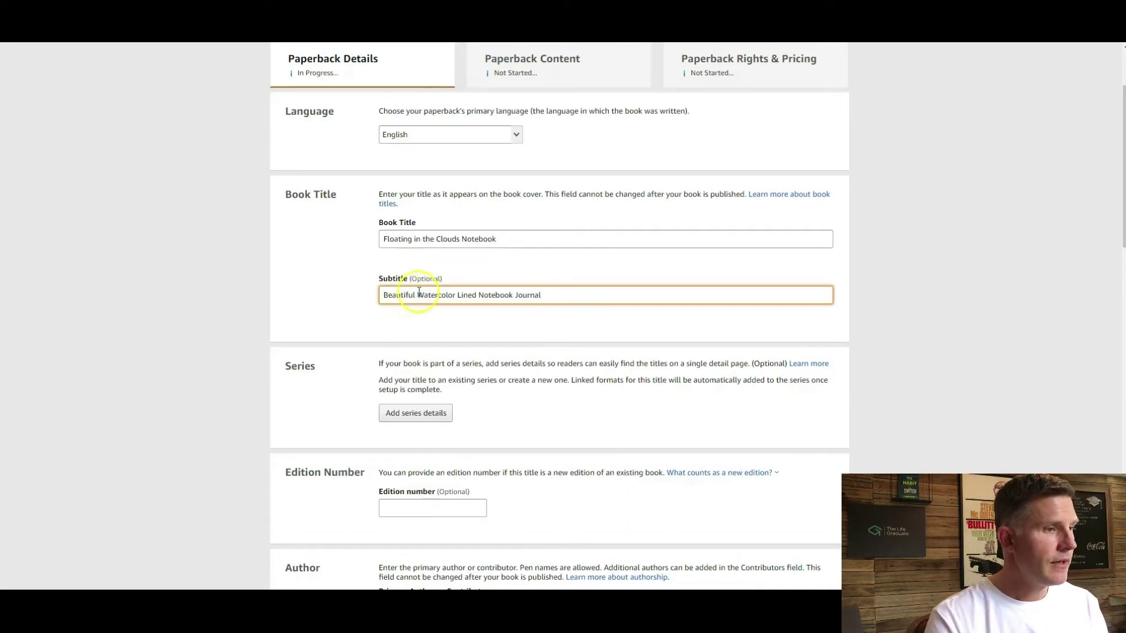
# Enter the primary author as ModernMagic Designs, with "ModernMagic" as first name and "Designs" as last name.
pyautogui.scroll(-4, 653, 221)
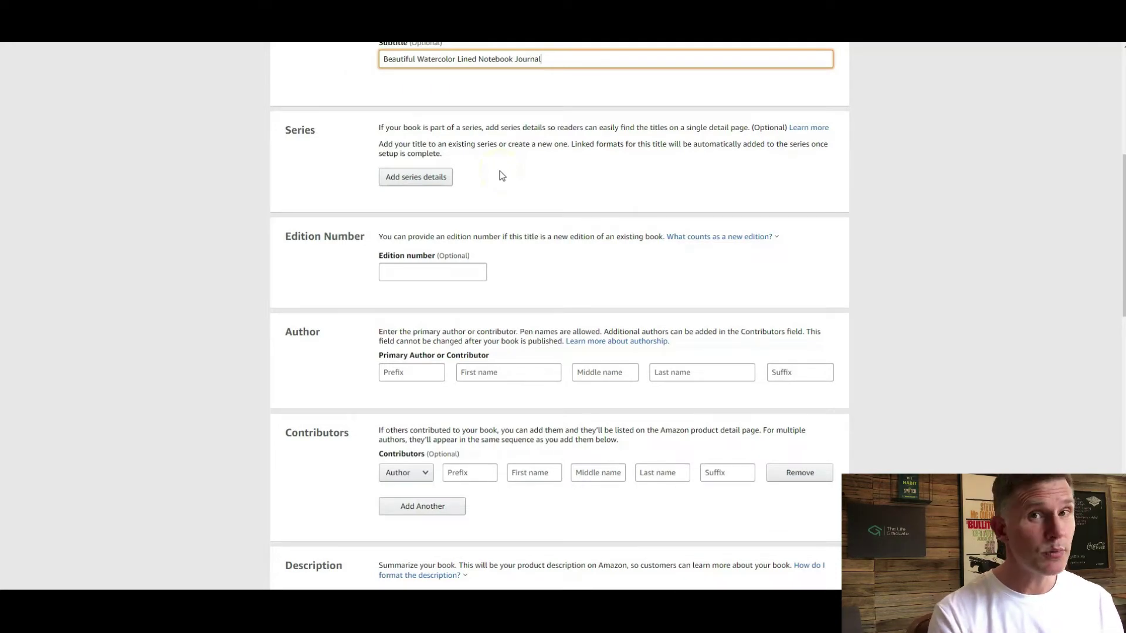
pyautogui.click(607, 261)
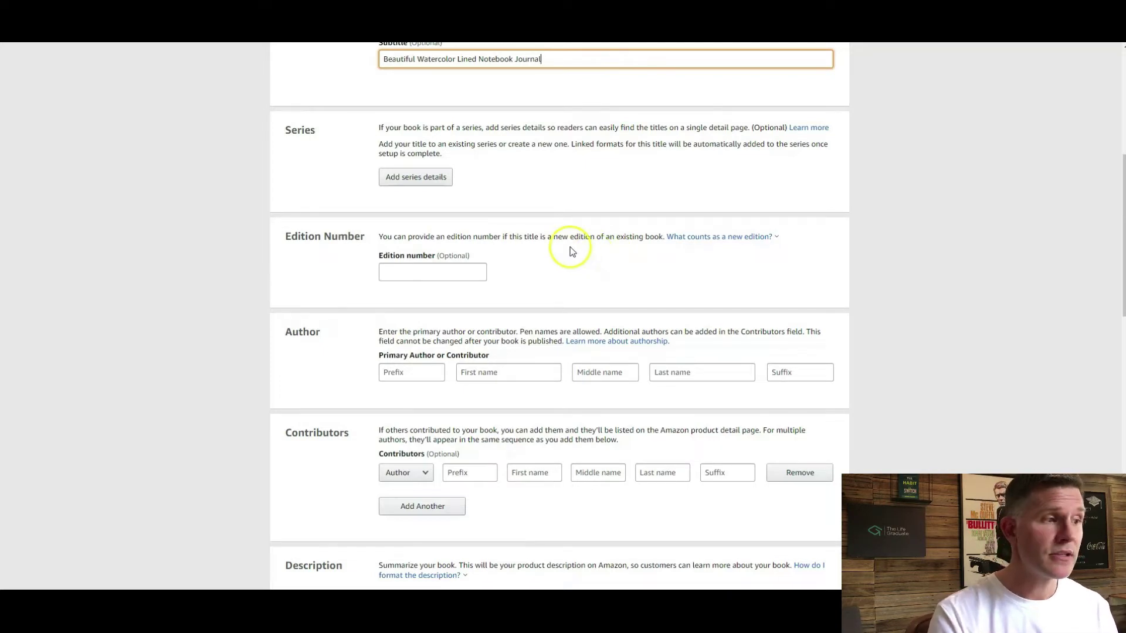
pyautogui.scroll(-2, 569, 243)
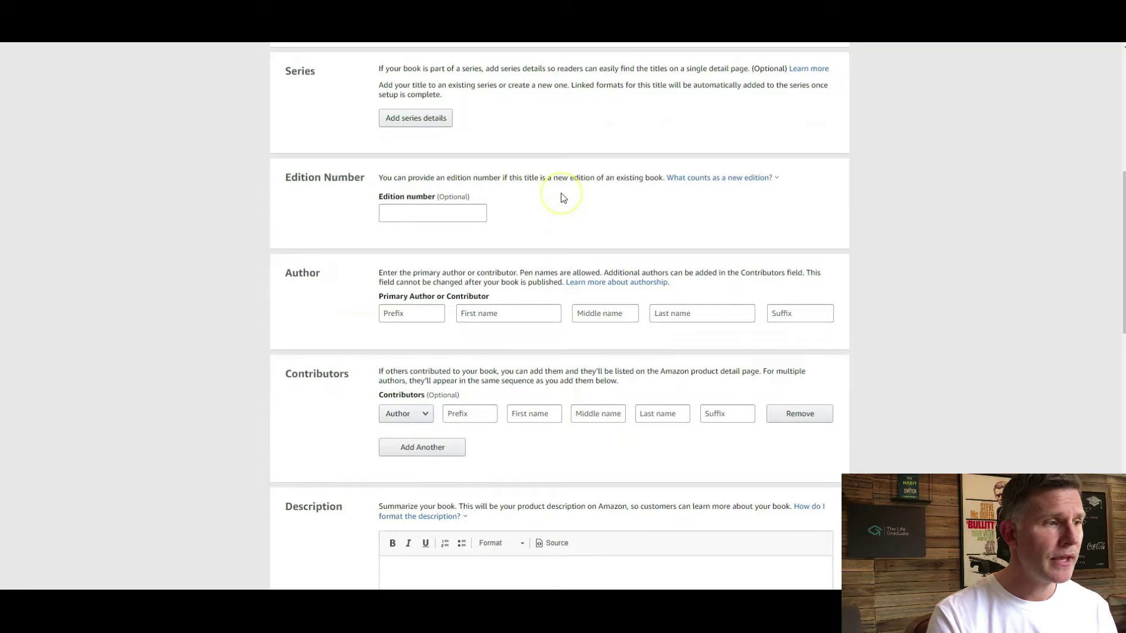
pyautogui.scroll(-4, 562, 198)
pyautogui.click(469, 195)
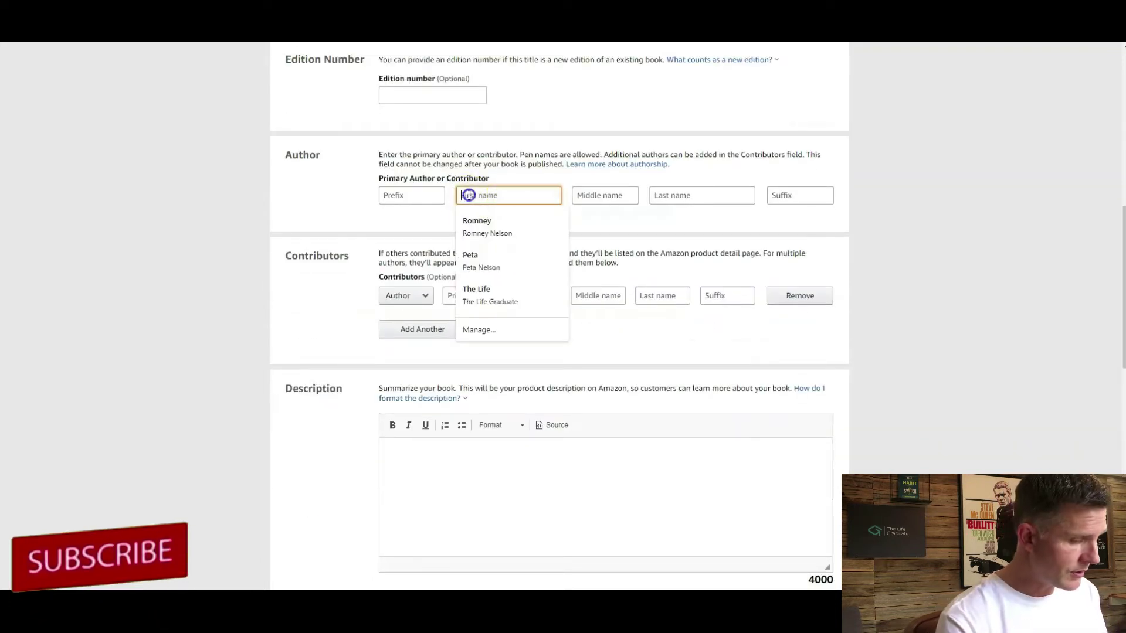
pyautogui.write('M')
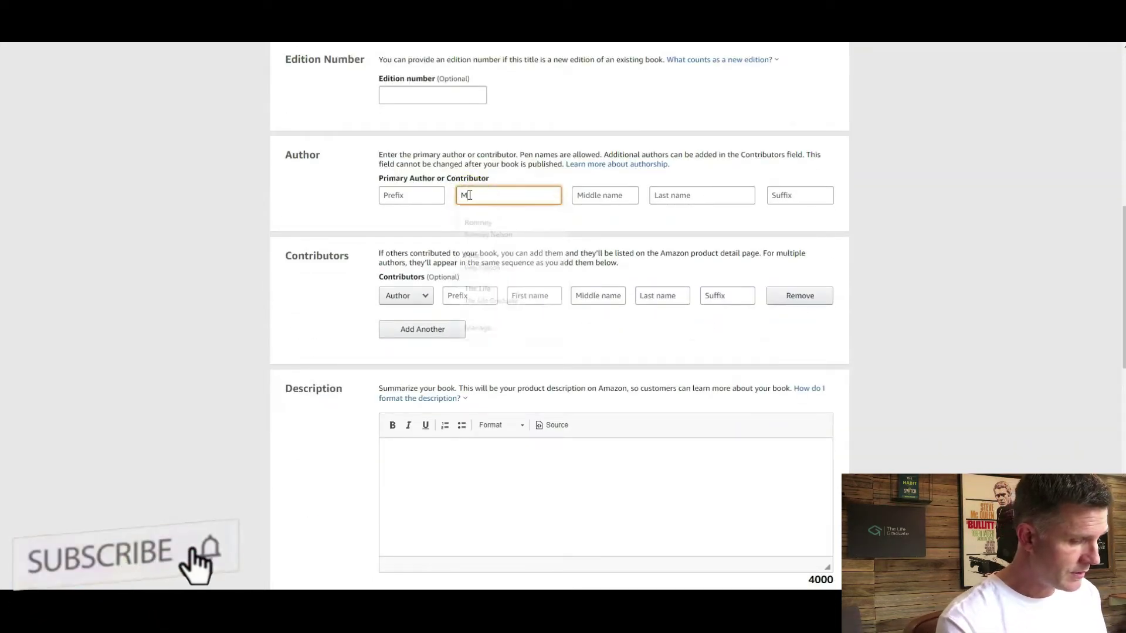
pyautogui.write('ader')
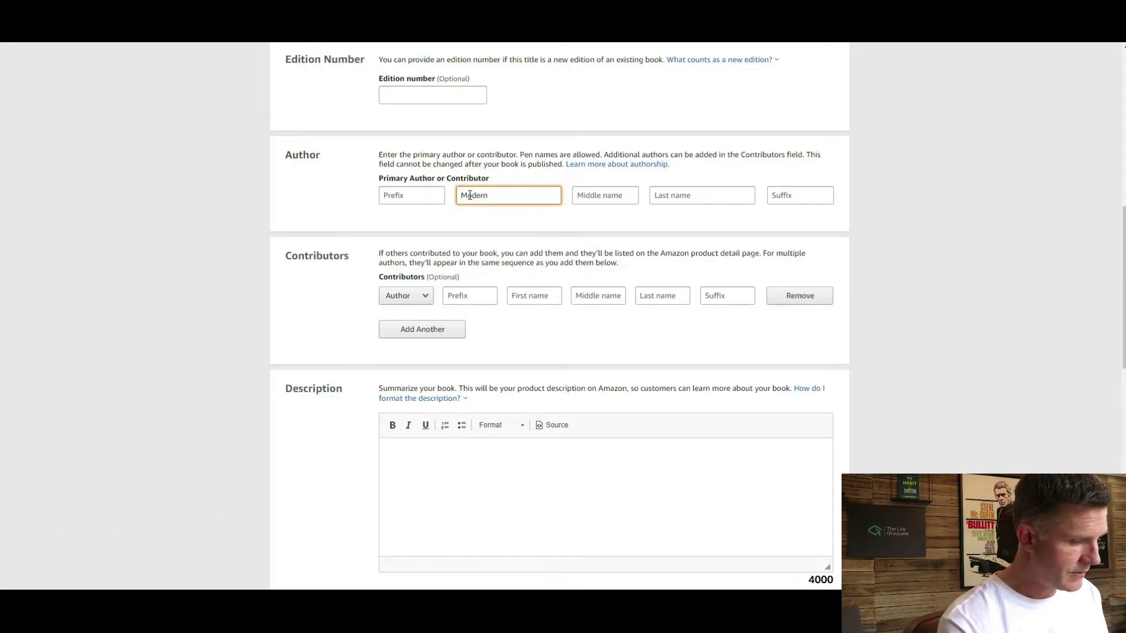
pyautogui.write('c')
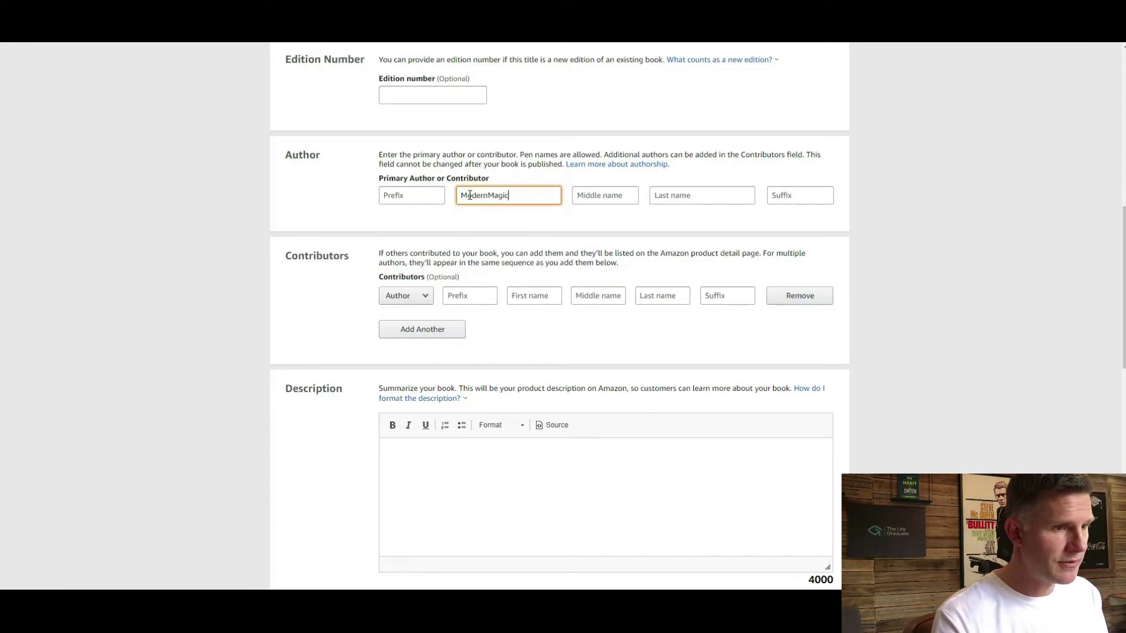
pyautogui.click(711, 195)
pyautogui.write('Des')
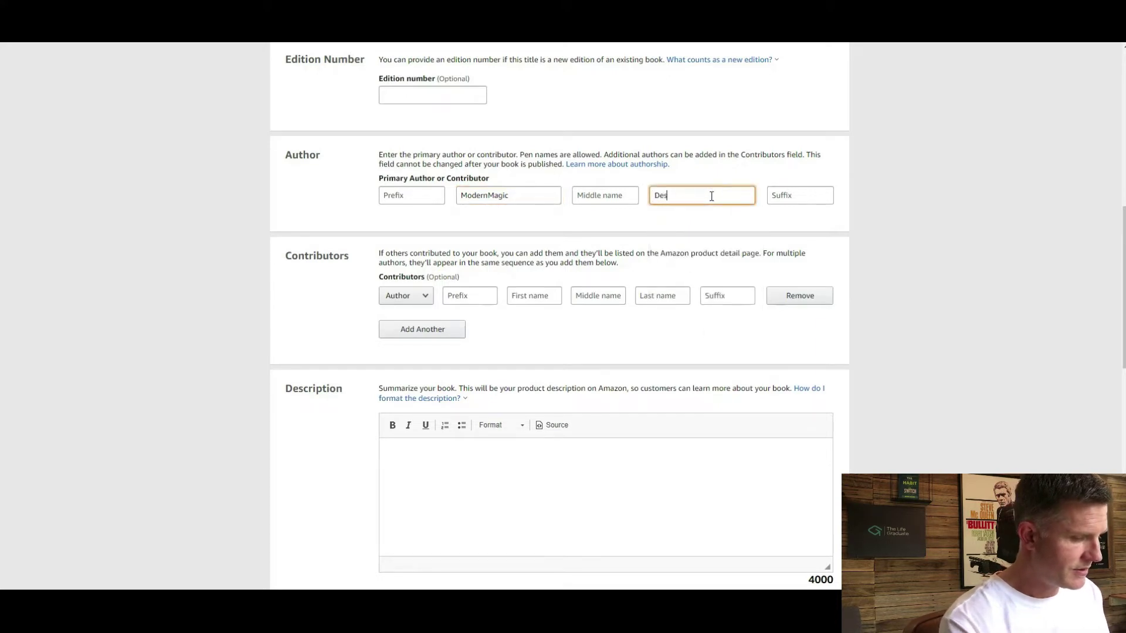
pyautogui.write('igns')
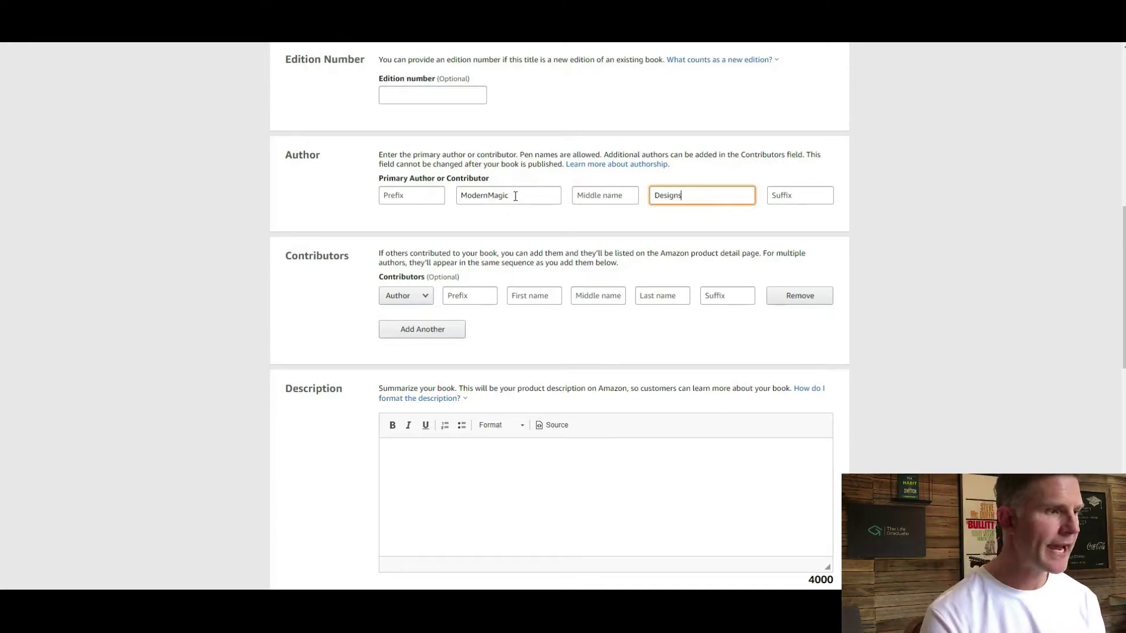
# Copy the formatted description, from the "Drift And Float" headline to "& much much more...", from the Word document into the KDP Description.
pyautogui.scroll(-1, 528, 222)
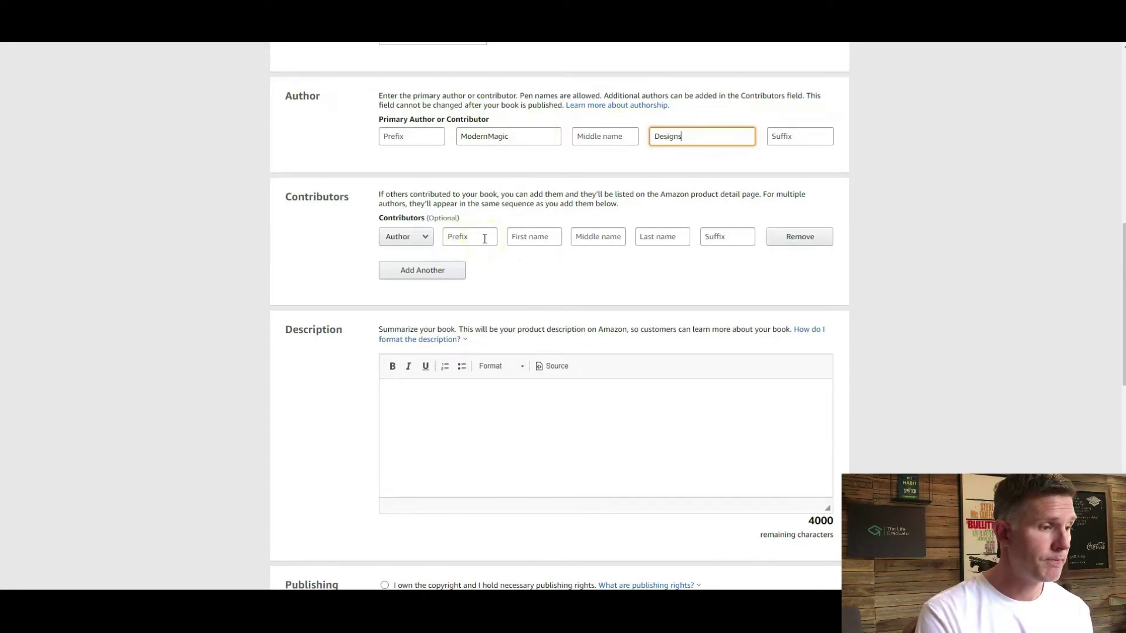
pyautogui.click(470, 395)
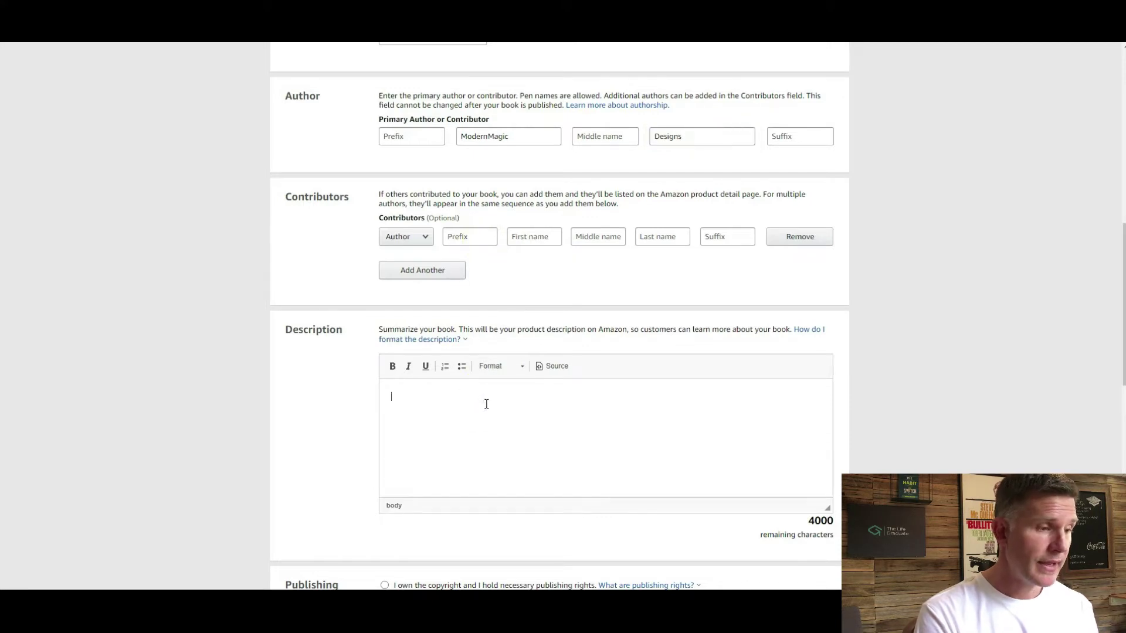
pyautogui.click(489, 404)
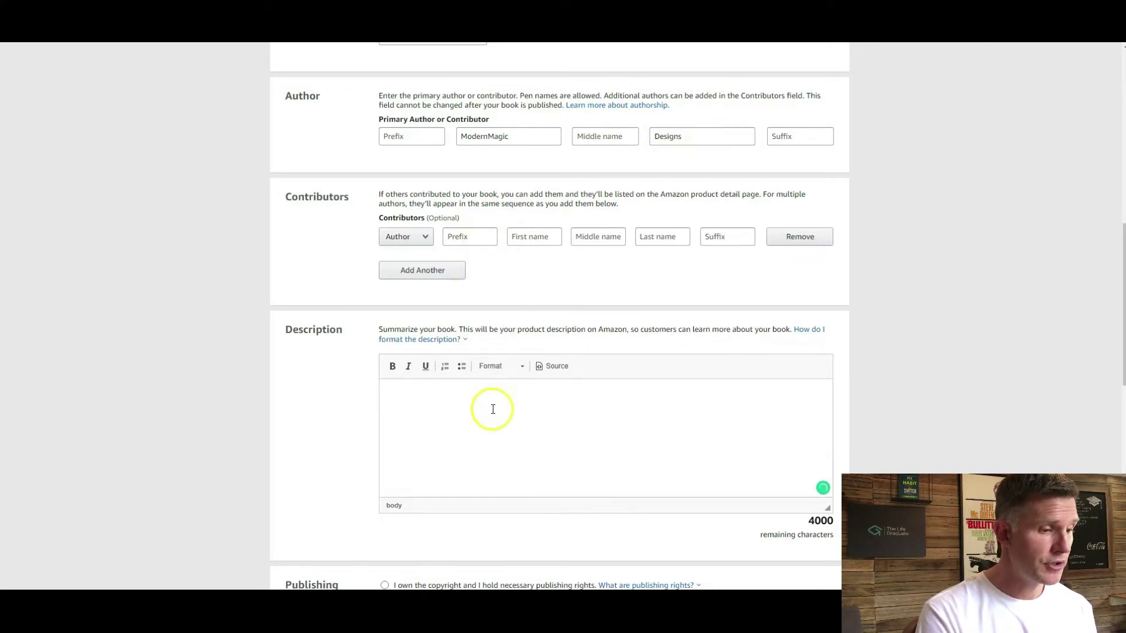
pyautogui.click(584, 604)
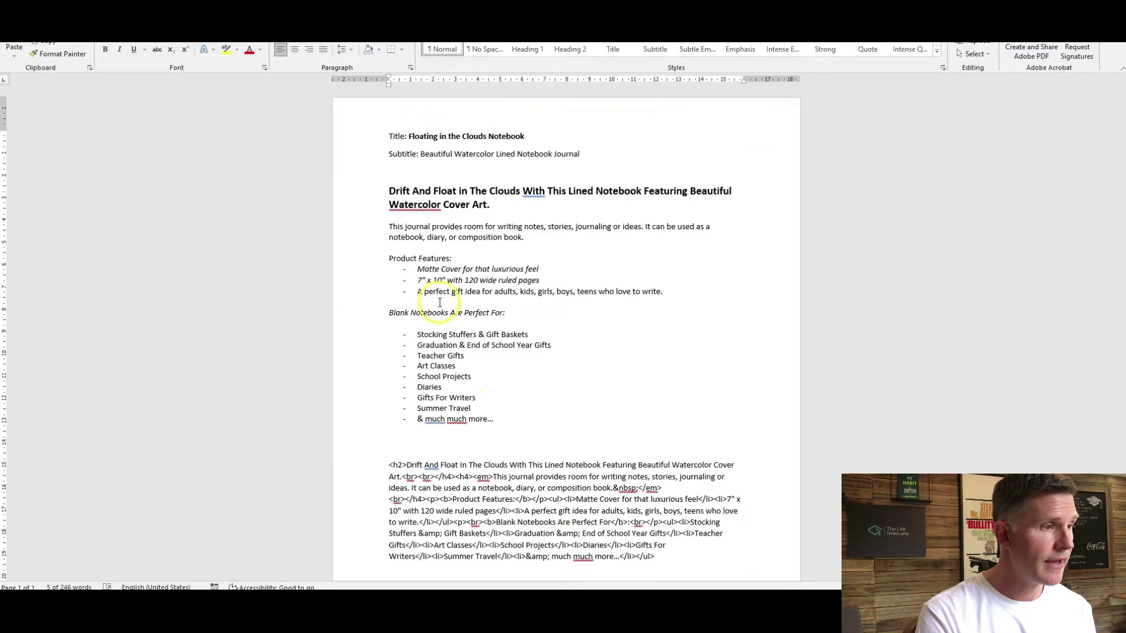
pyautogui.moveTo(374, 194); pyautogui.dragTo(528, 429)
pyautogui.rightClick(452, 309)
pyautogui.click(486, 326)
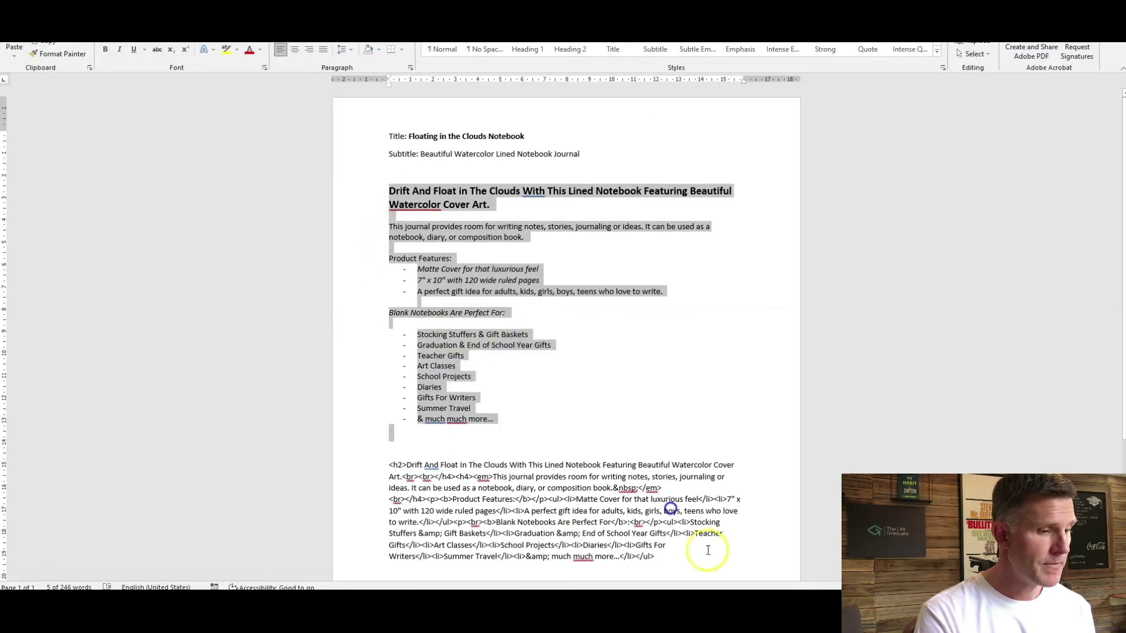
pyautogui.click(394, 587)
pyautogui.click(443, 390)
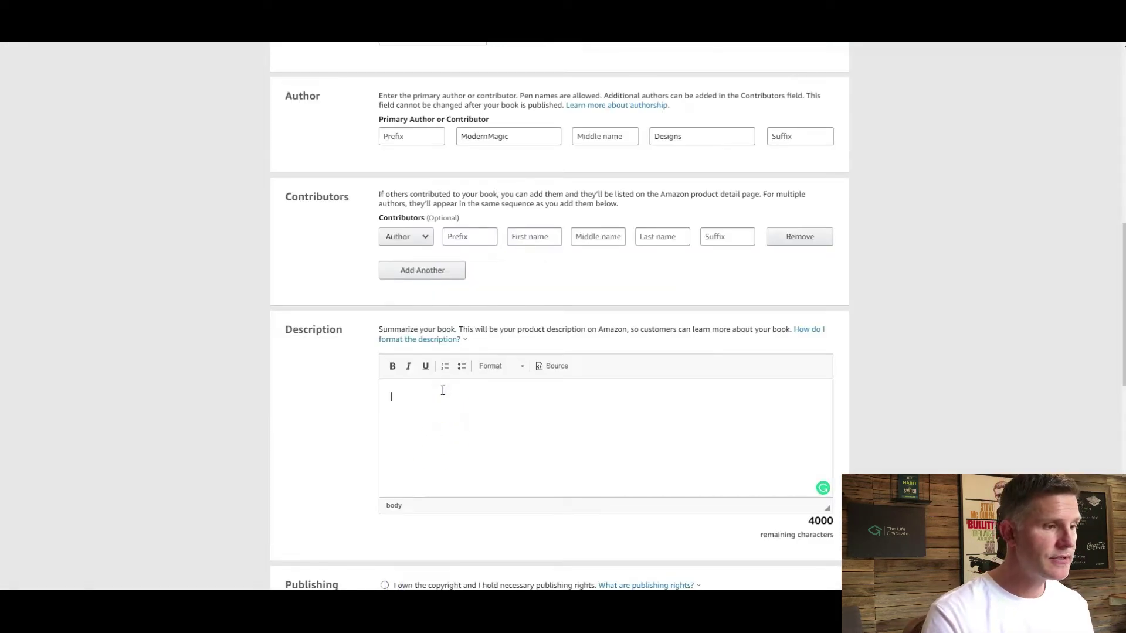
pyautogui.hotkey('ctrl', 'v')
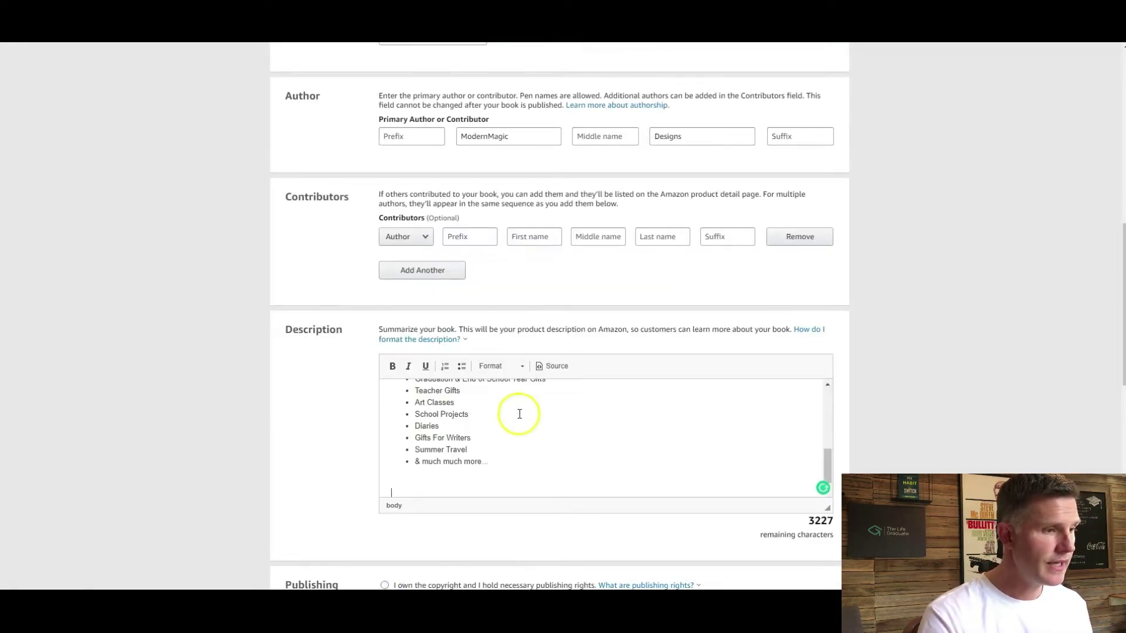
# Format the description's headline as Heading 4 and make the "This journal provides room" paragraph bold.
pyautogui.scroll(10, 520, 431)
pyautogui.moveTo(385, 396); pyautogui.dragTo(780, 396)
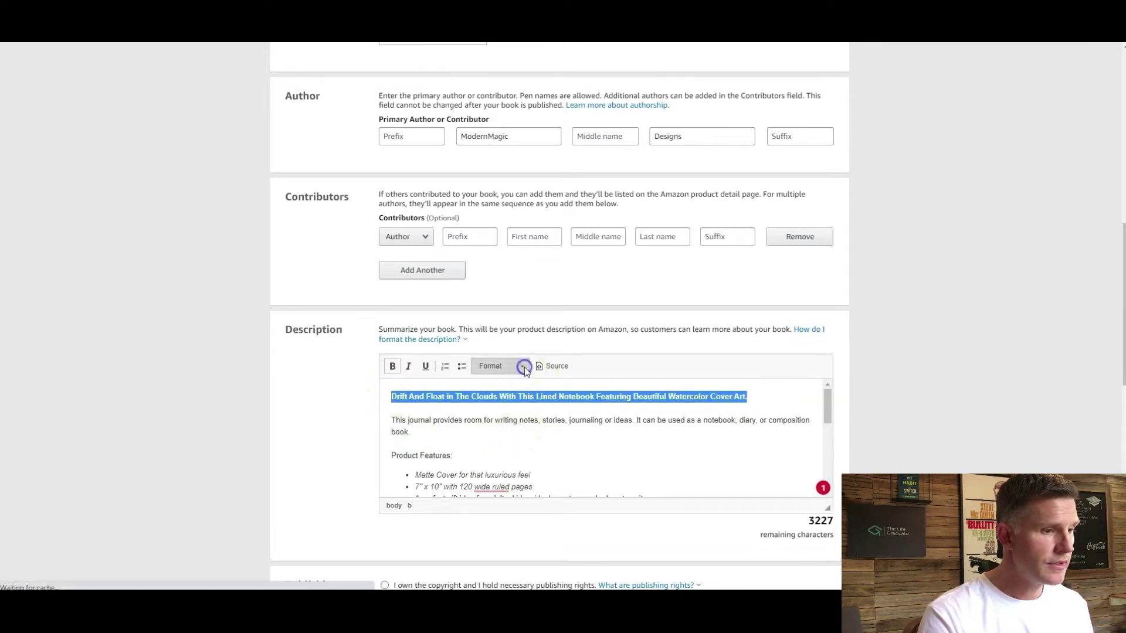
pyautogui.click(524, 367)
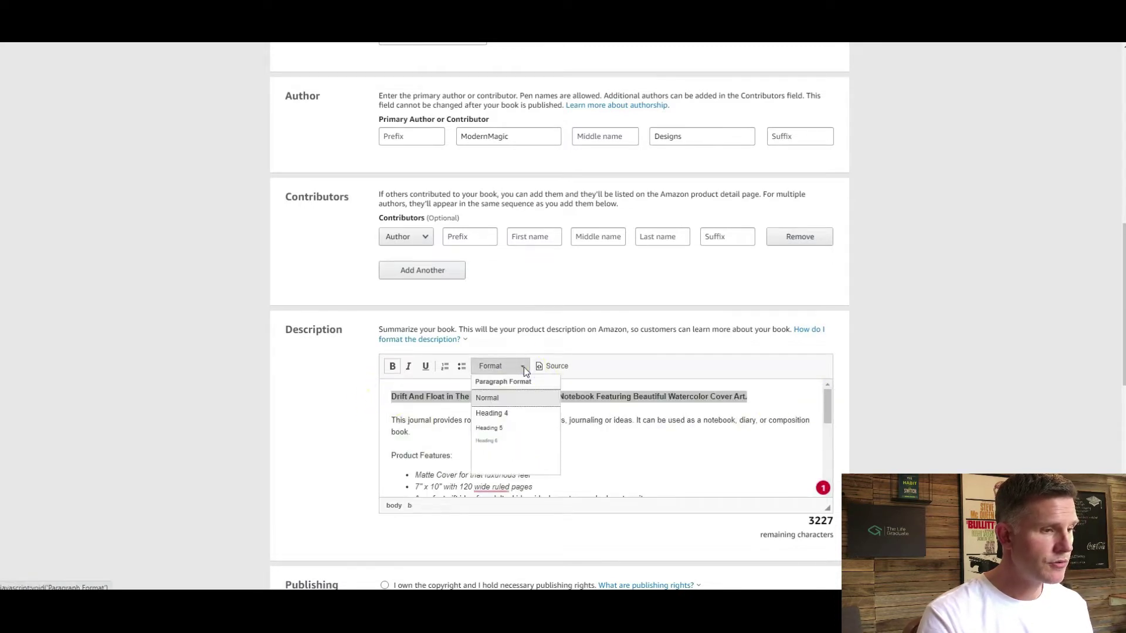
pyautogui.click(492, 416)
pyautogui.moveTo(380, 428); pyautogui.dragTo(440, 435)
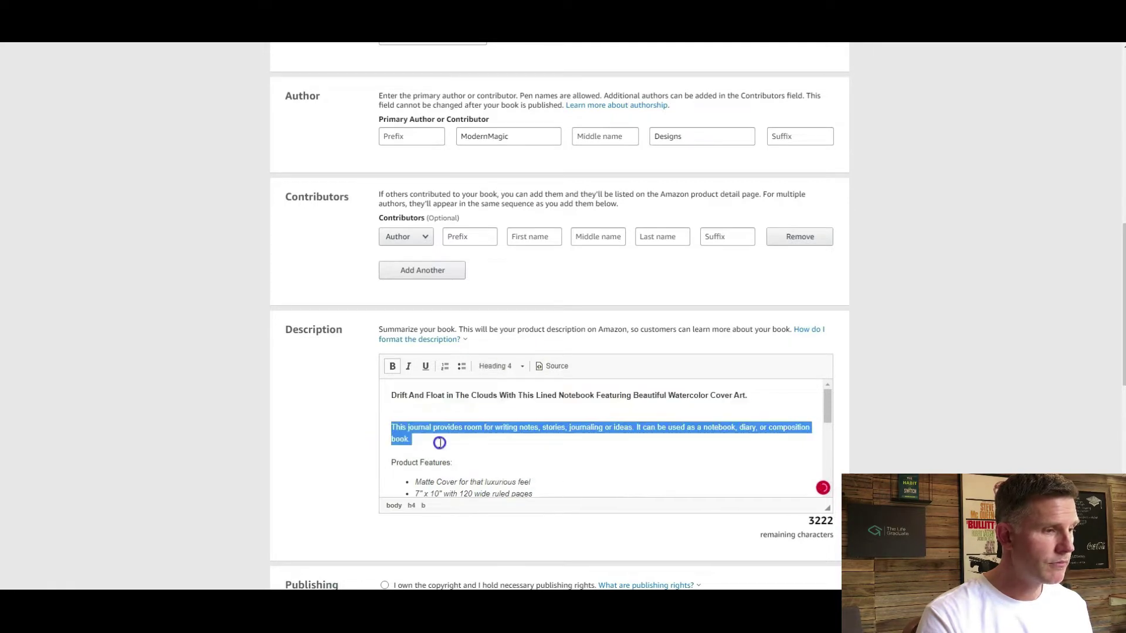
pyautogui.click(392, 367)
pyautogui.click(515, 452)
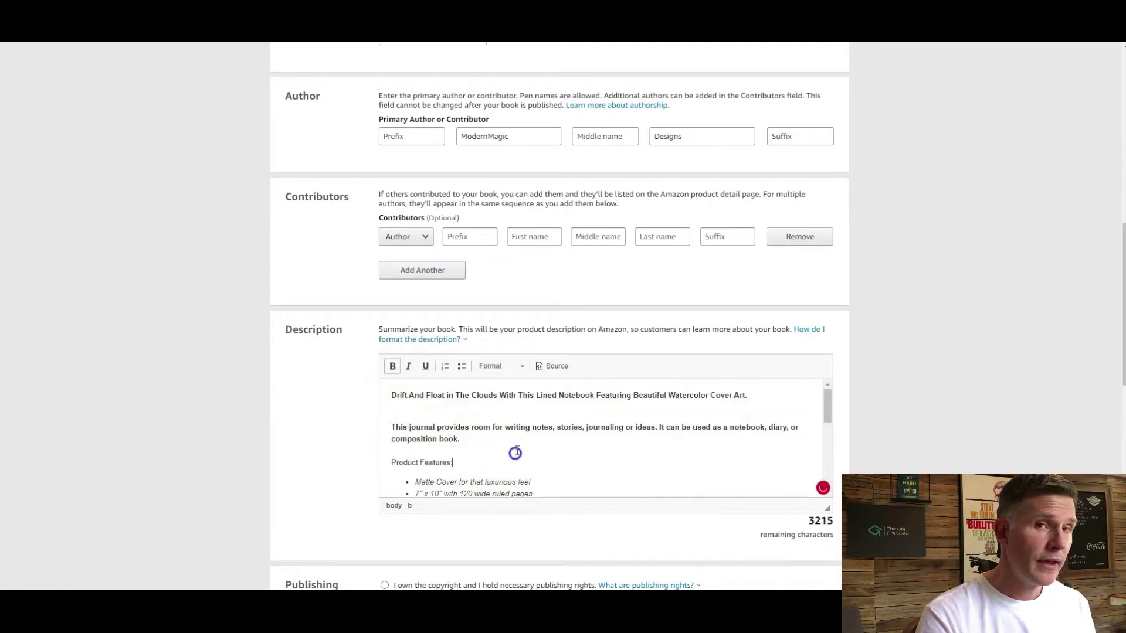
# Clear the KDP description and replace it with the HTML-coded version copied from the Word document.
pyautogui.moveTo(392, 395); pyautogui.dragTo(553, 460)
pyautogui.press('Delete')
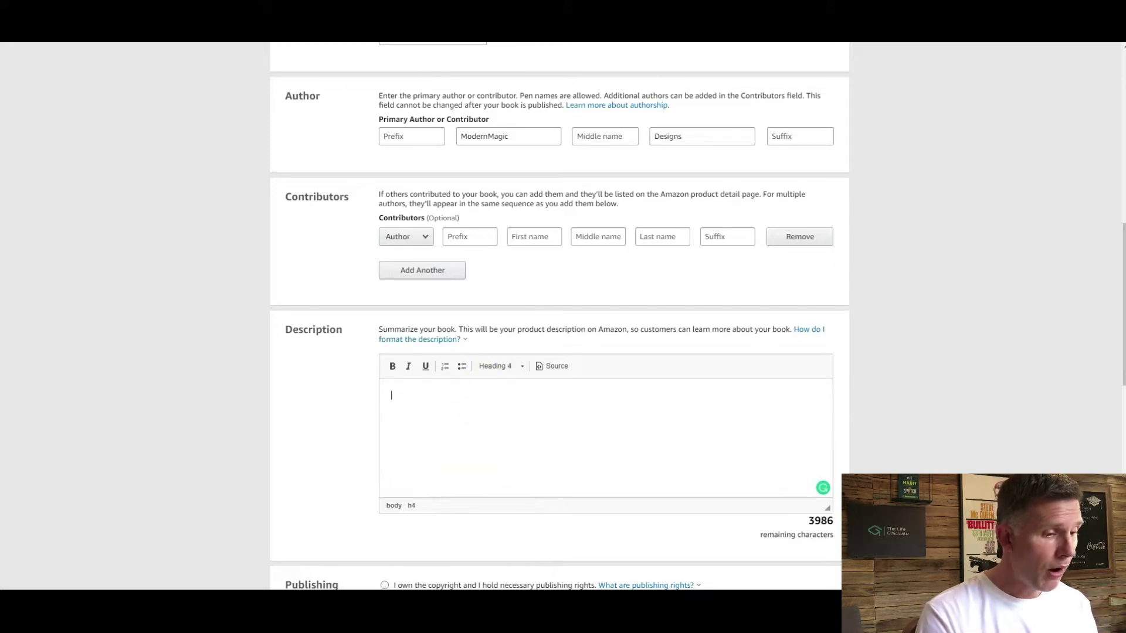
pyautogui.hotkey('alt', 'Tab')
pyautogui.moveTo(389, 465); pyautogui.dragTo(676, 558)
pyautogui.rightClick(535, 511)
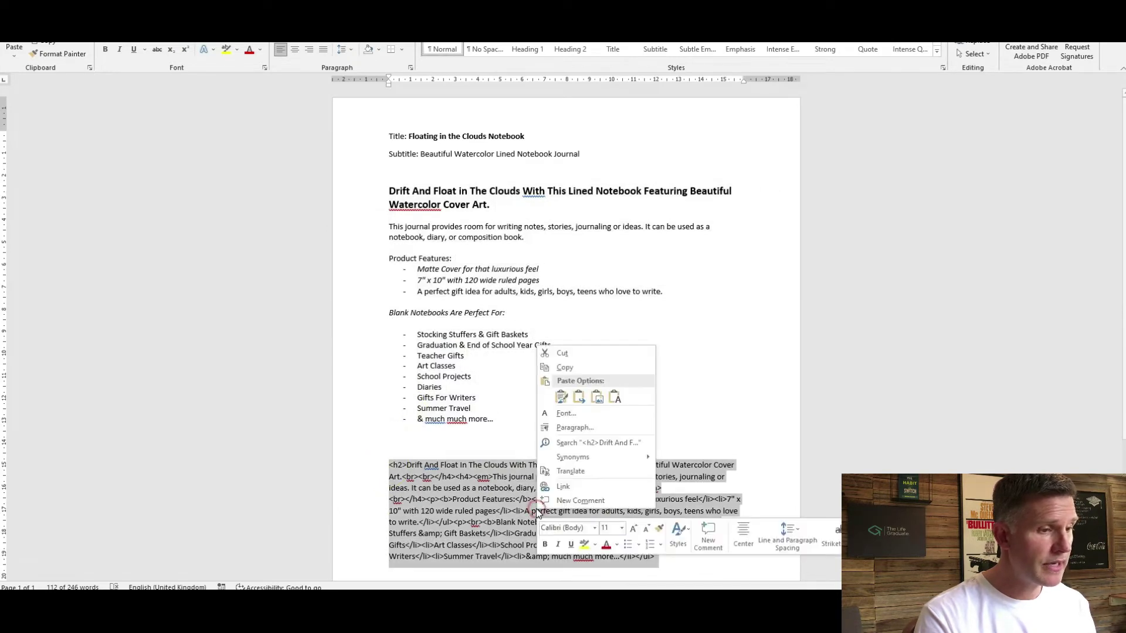
pyautogui.click(574, 366)
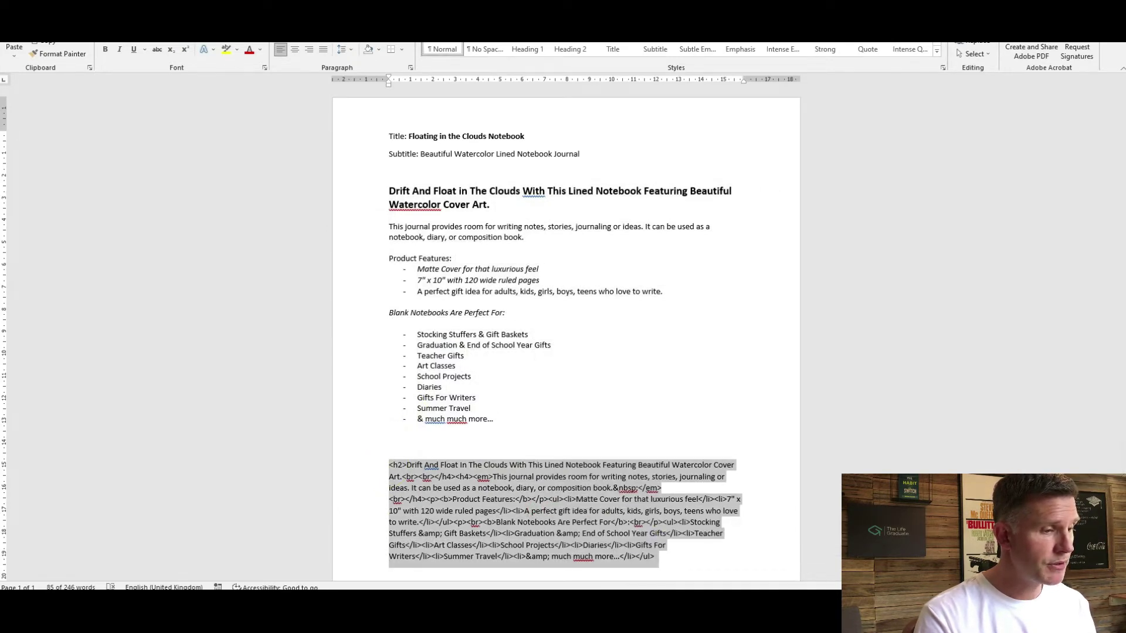
pyautogui.hotkey('alt', 'Tab')
pyautogui.click(490, 393)
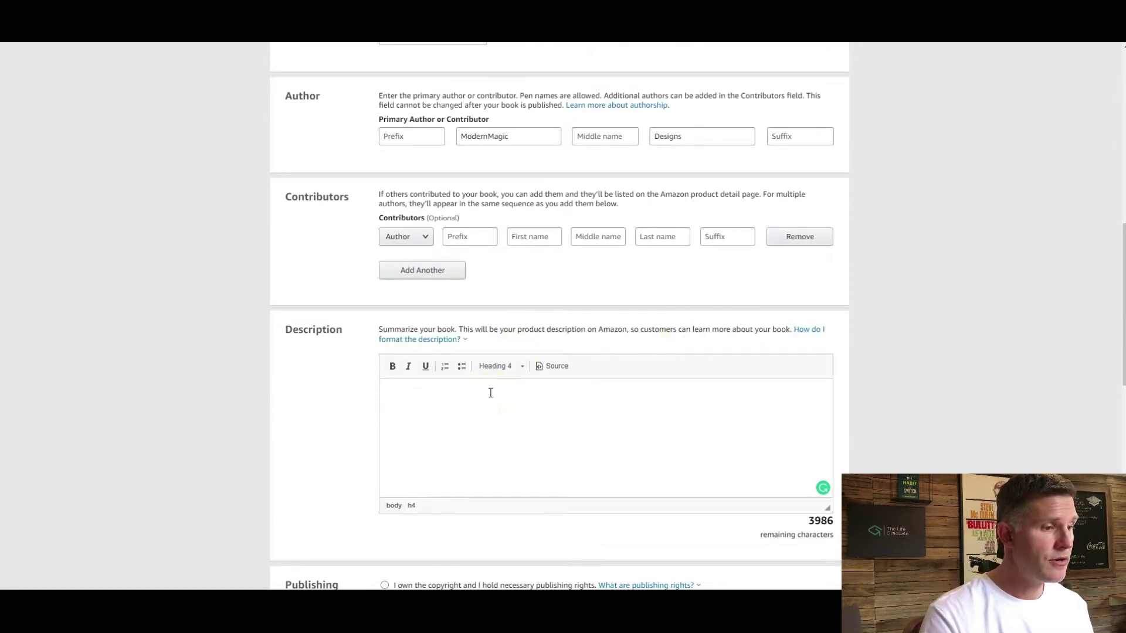
pyautogui.hotkey('ctrl', 'v')
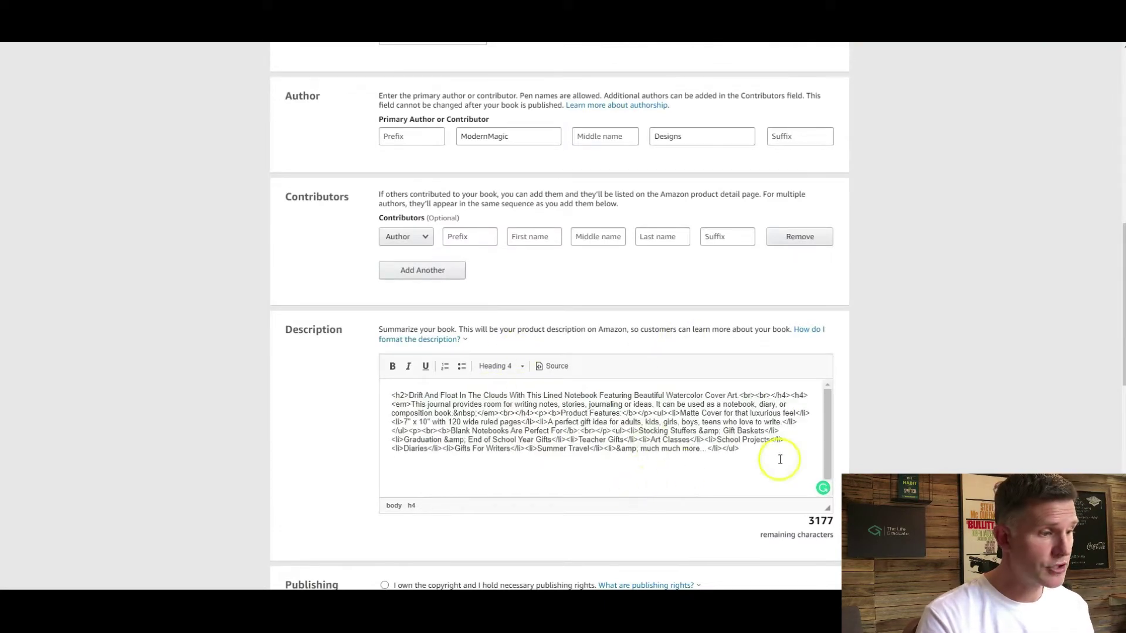
# Set Publishing Rights to "I own the copyright and I hold necessary publishing rights.".
pyautogui.scroll(-5, 840, 452)
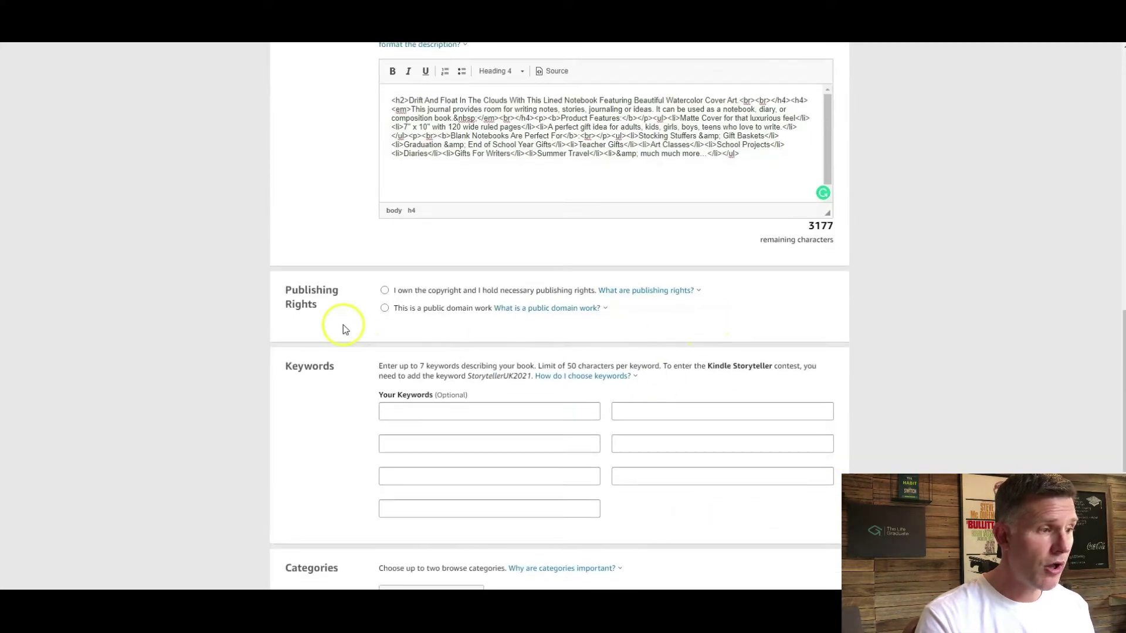
pyautogui.click(383, 292)
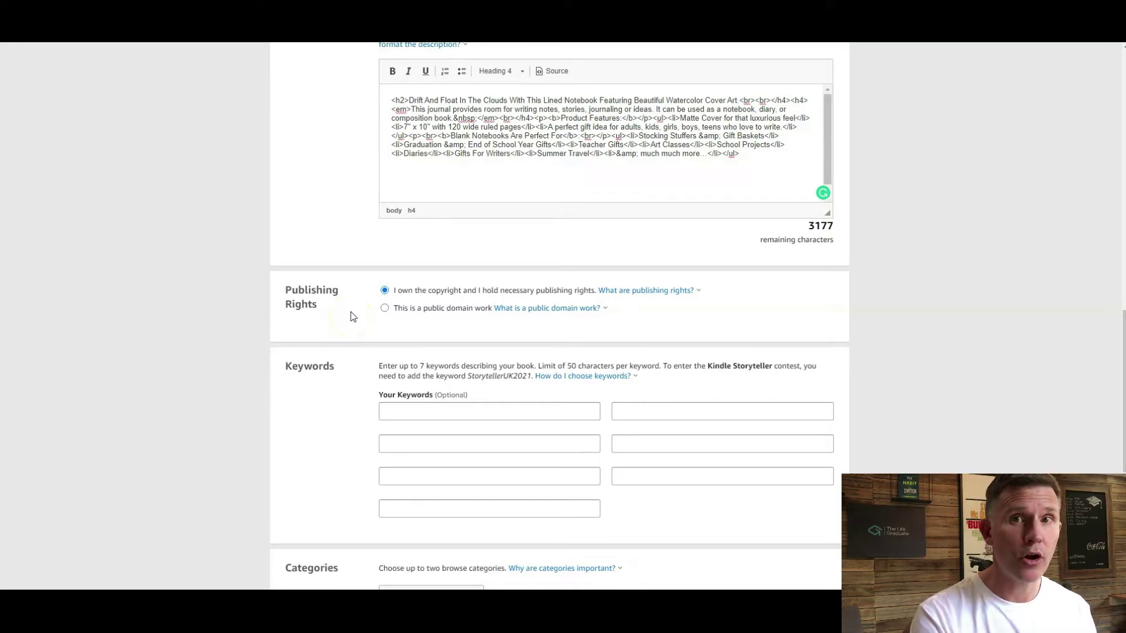
# Review the wording of the book title, subtitle and description against the empty keyword fields.
pyautogui.scroll(-2, 329, 375)
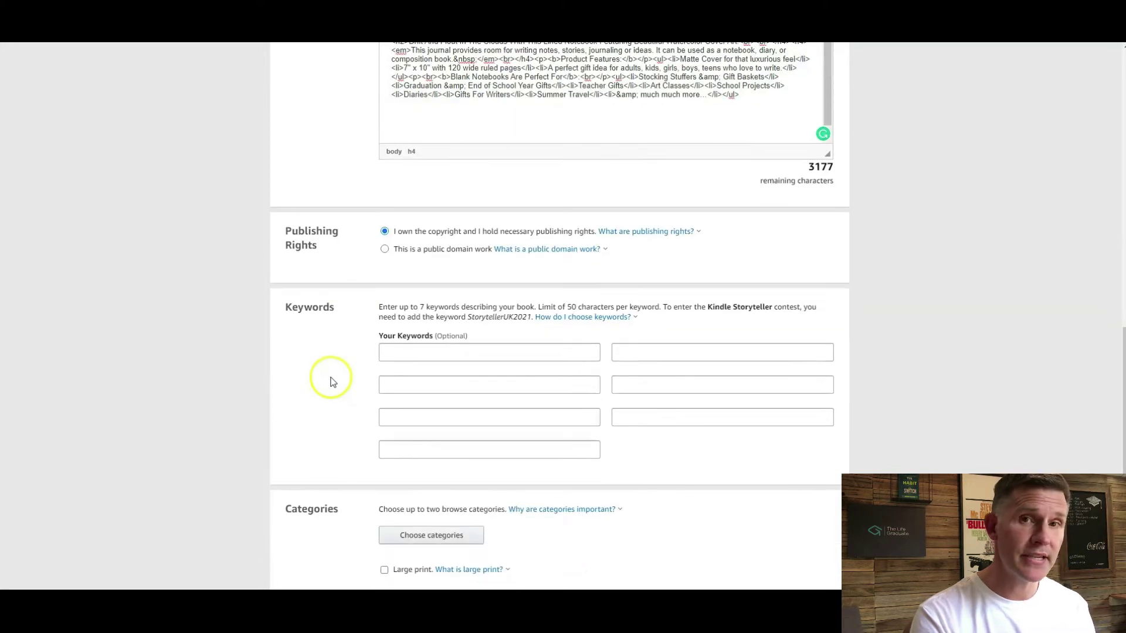
pyautogui.click(421, 296)
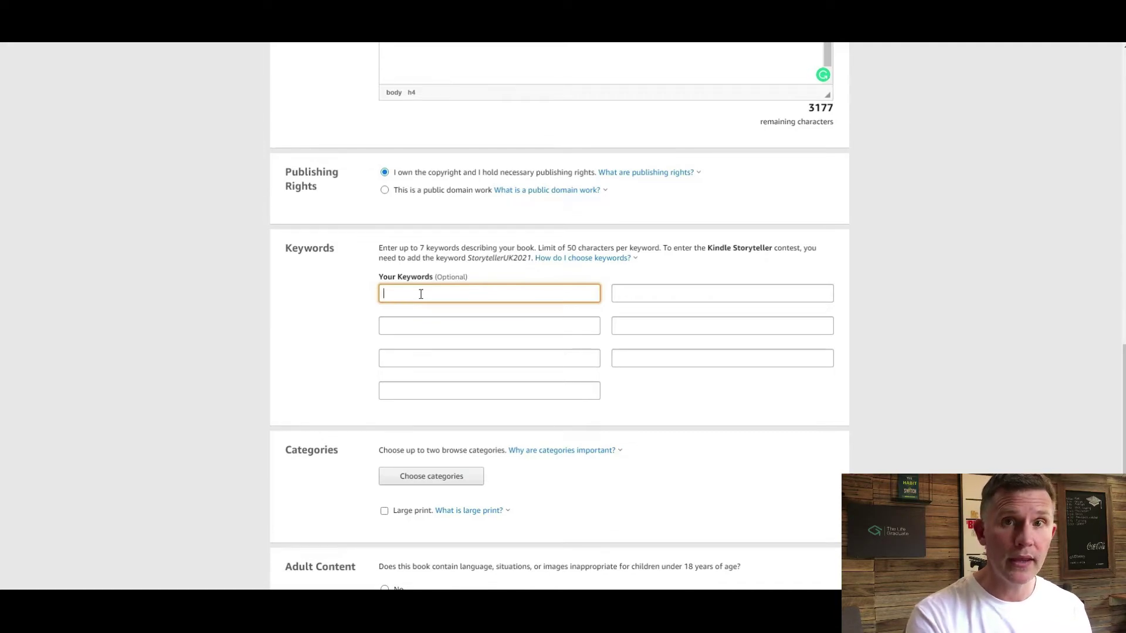
pyautogui.scroll(9, 420, 293)
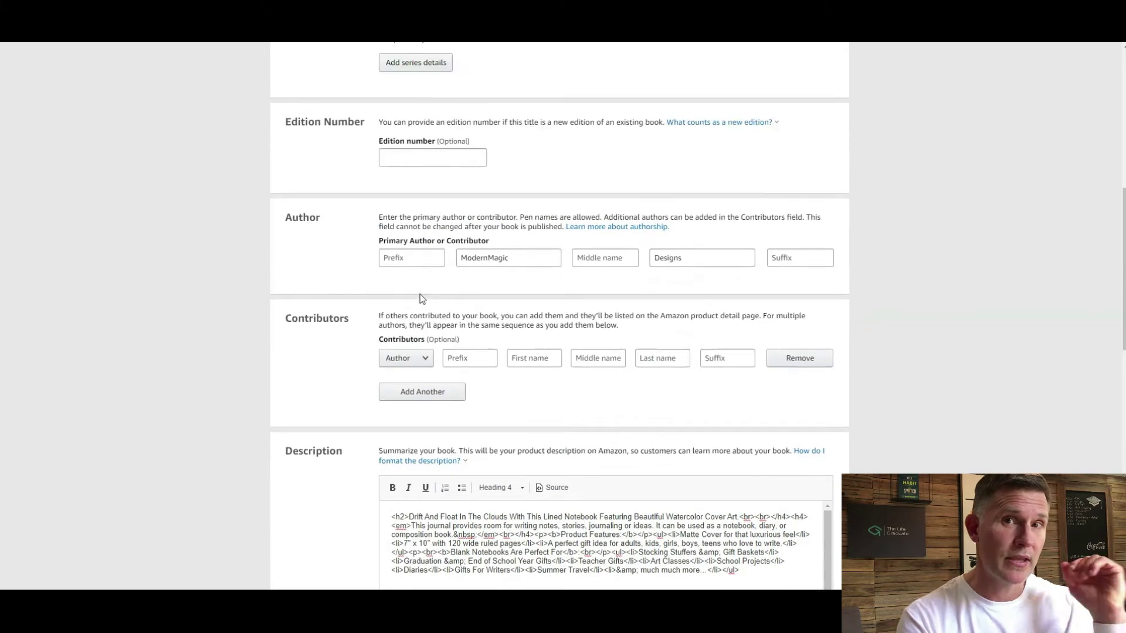
pyautogui.scroll(2, 423, 299)
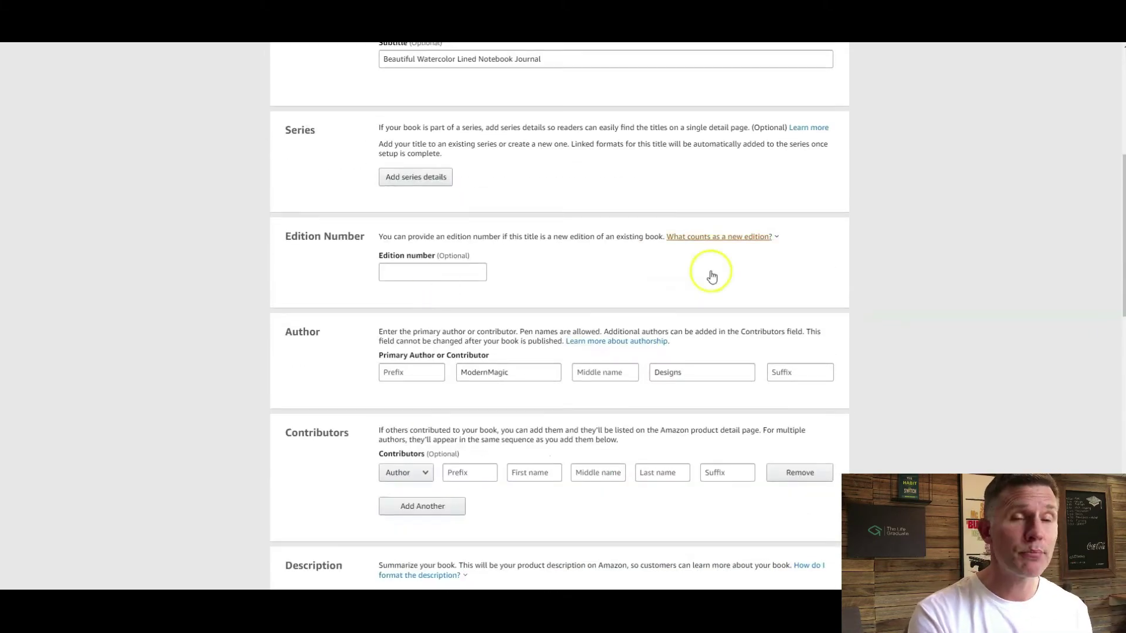
pyautogui.scroll(4, 712, 274)
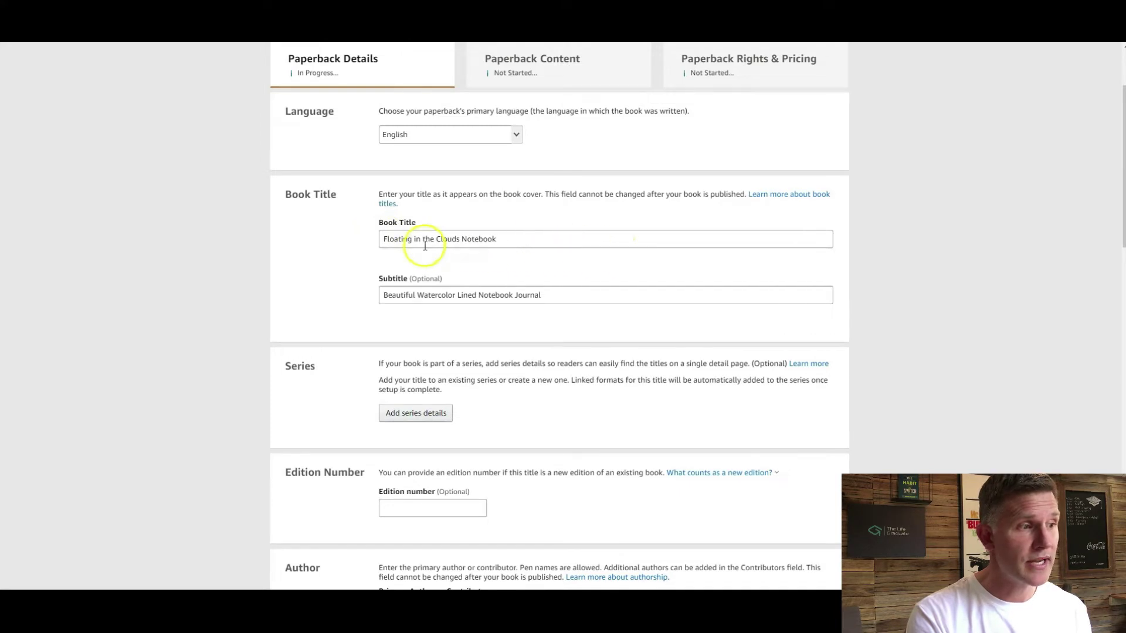
pyautogui.doubleClick(532, 239)
pyautogui.click(532, 240)
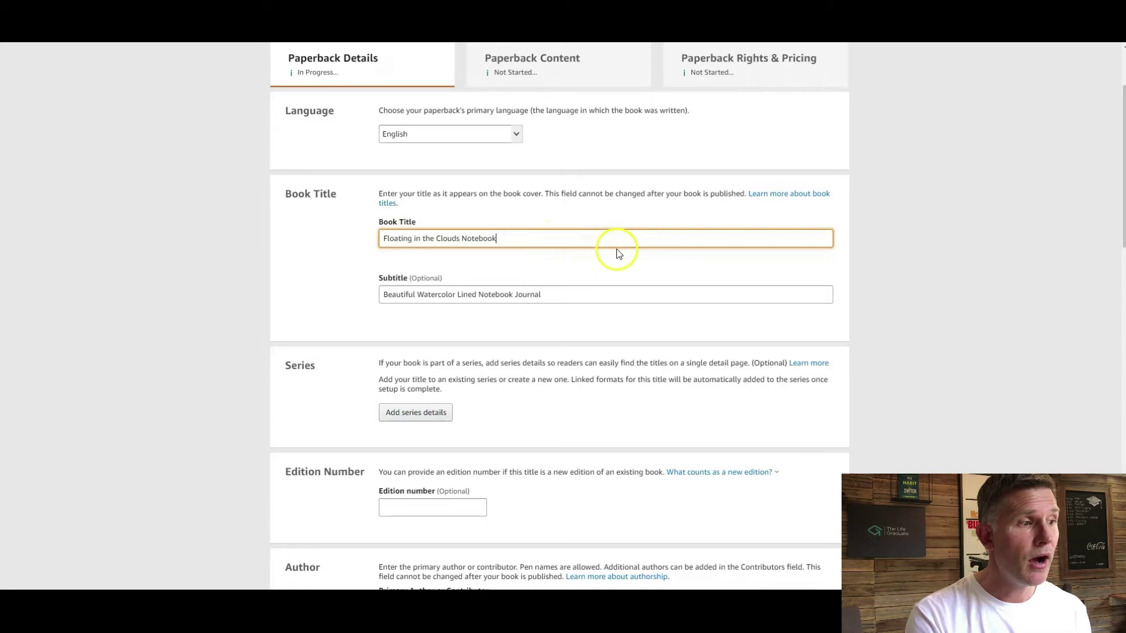
pyautogui.scroll(-1, 616, 251)
pyautogui.click(415, 239)
pyautogui.moveTo(415, 239); pyautogui.dragTo(539, 236)
pyautogui.click(626, 237)
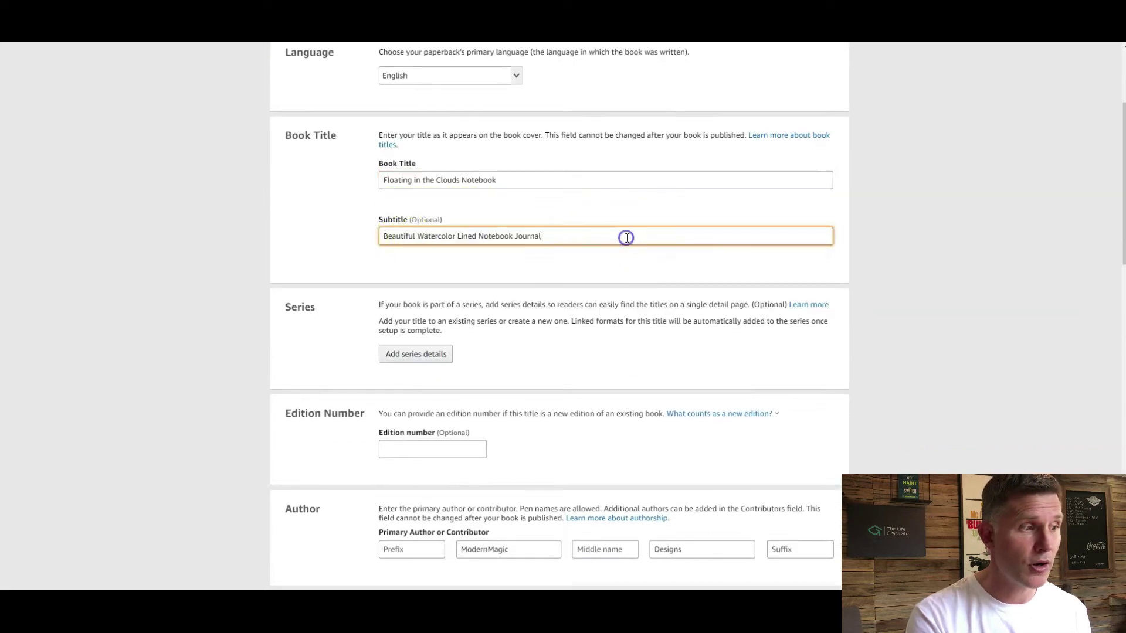
pyautogui.scroll(-8, 626, 237)
pyautogui.scroll(-1, 627, 237)
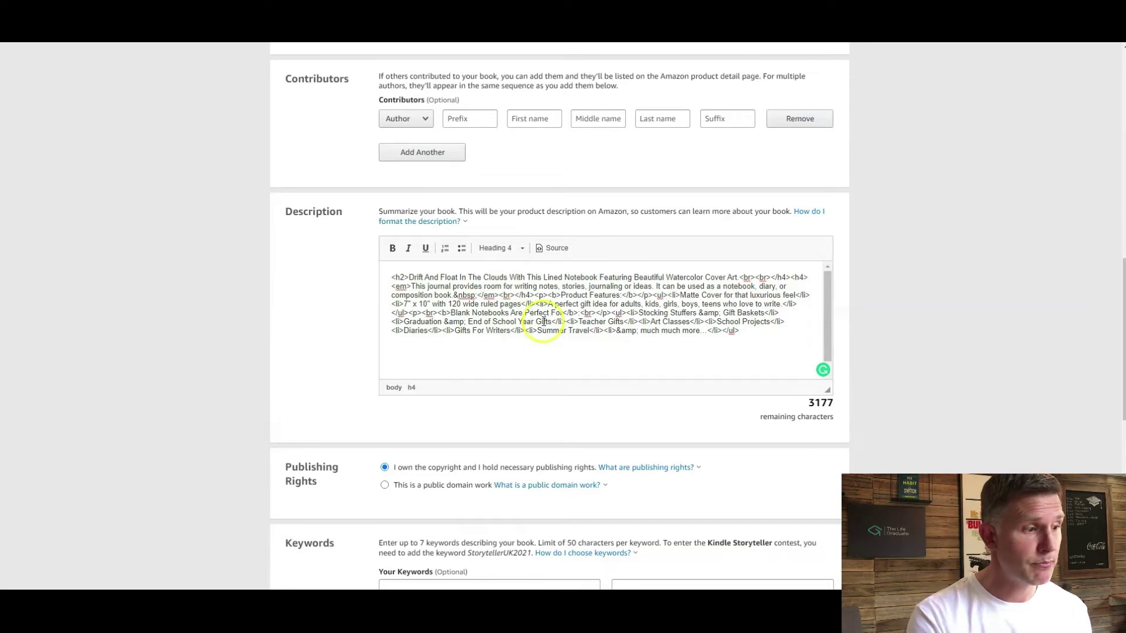
pyautogui.scroll(-1, 611, 329)
pyautogui.scroll(-4, 808, 415)
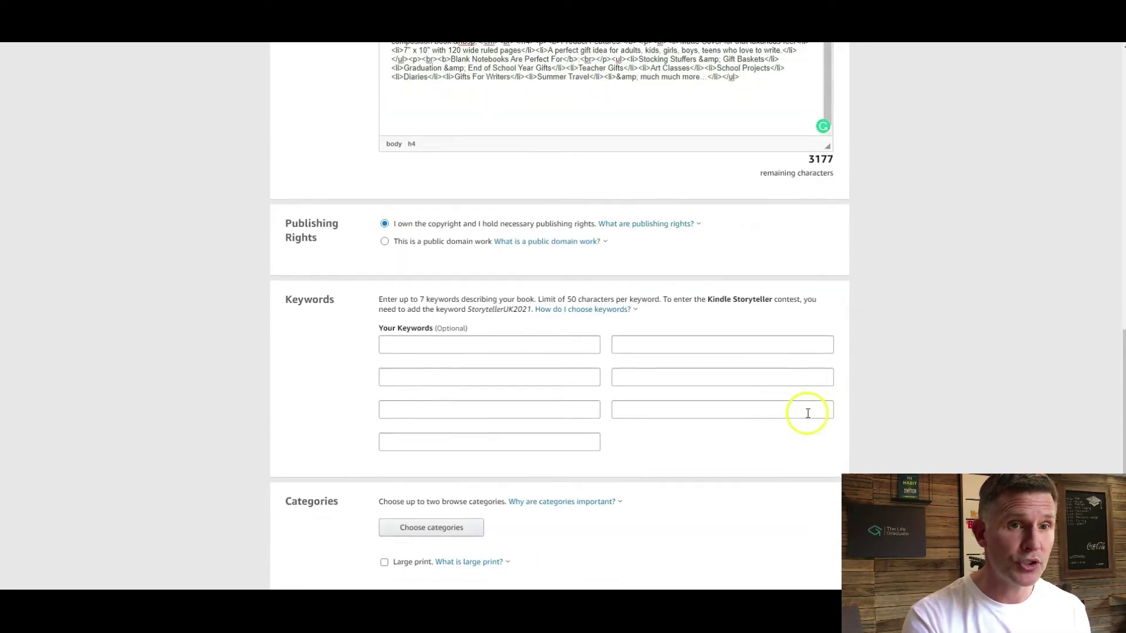
# Copy "journal notebook" from the Word document's keyword list into the first KDP keyword field and remove the list numbering.
pyautogui.scroll(-2, 809, 414)
pyautogui.click(403, 235)
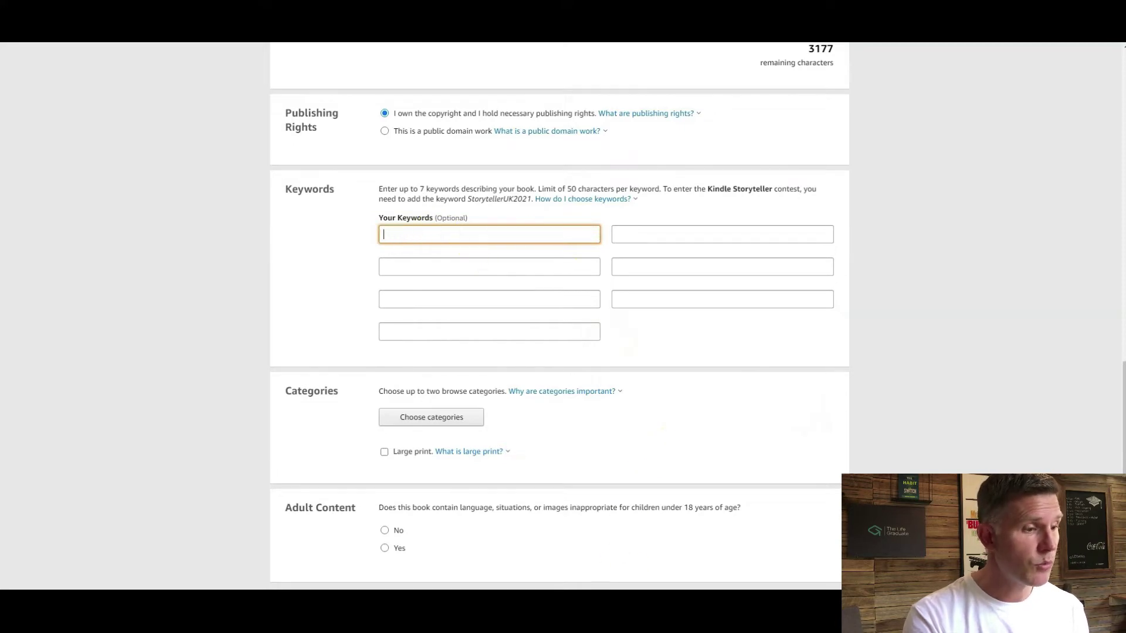
pyautogui.hotkey('alt', 'Tab')
pyautogui.scroll(-3, 481, 380)
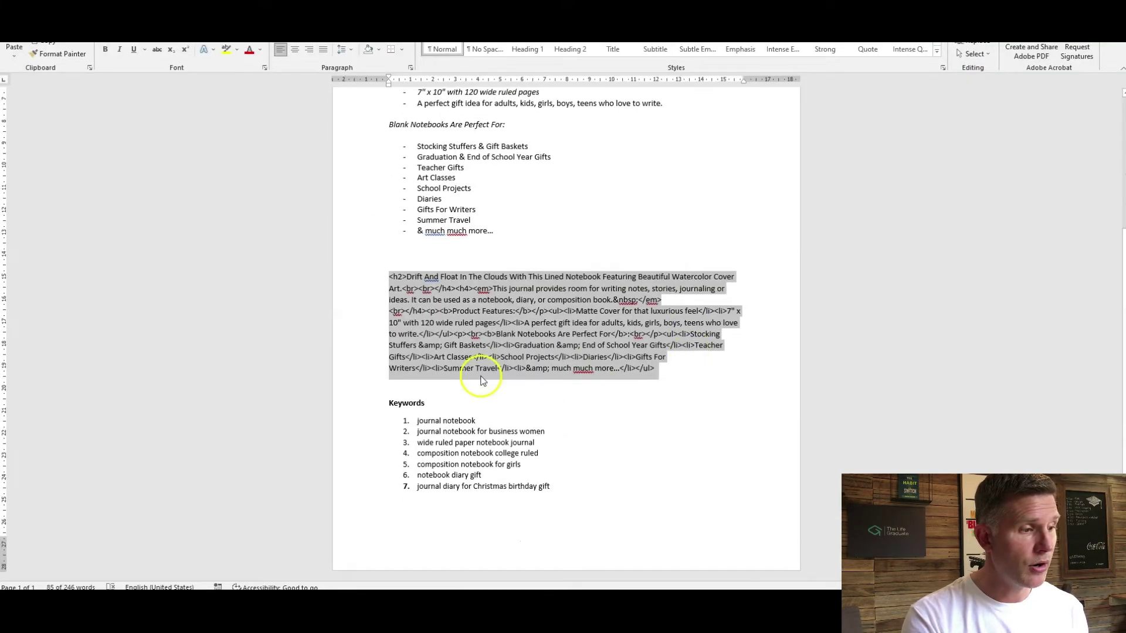
pyautogui.tripleClick(434, 421)
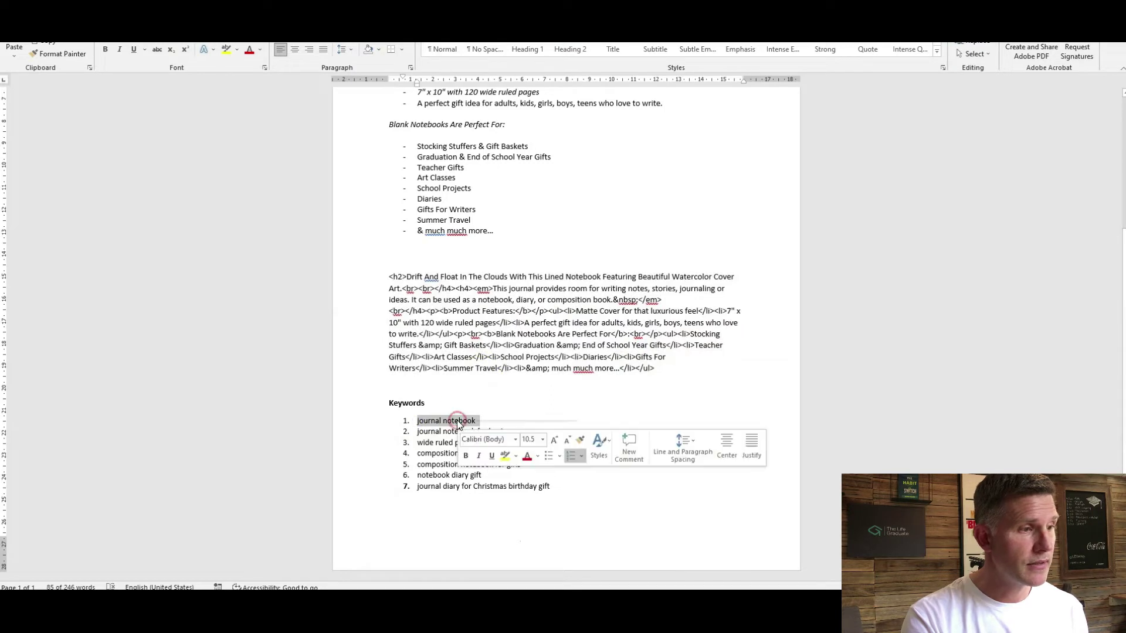
pyautogui.rightClick(458, 423)
pyautogui.click(482, 233)
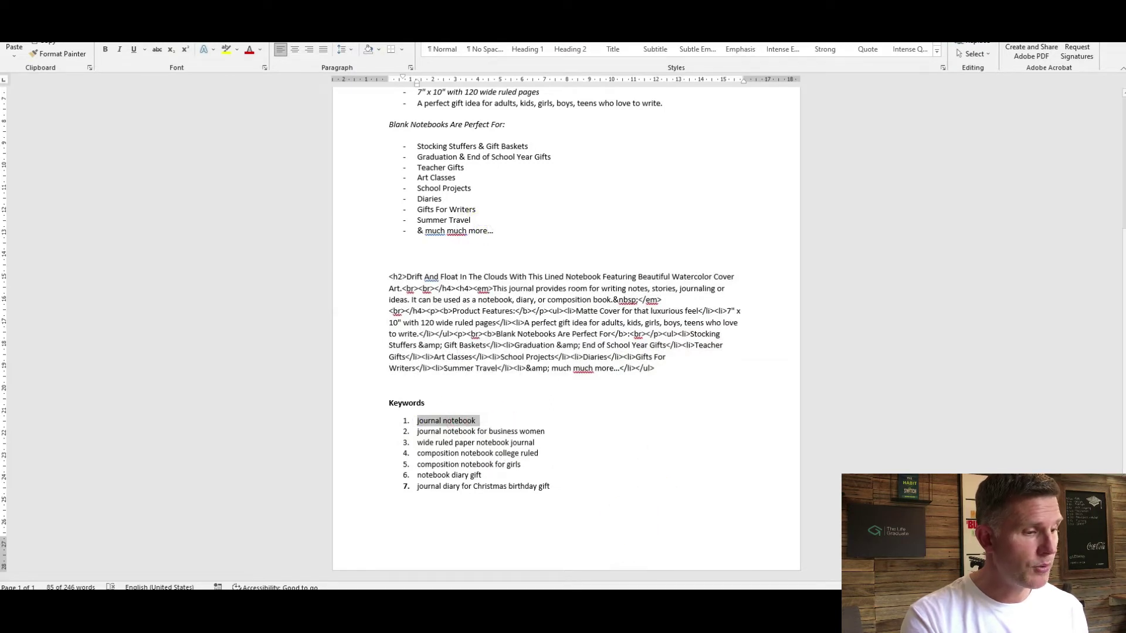
pyautogui.hotkey('alt', 'Tab')
pyautogui.click(425, 235)
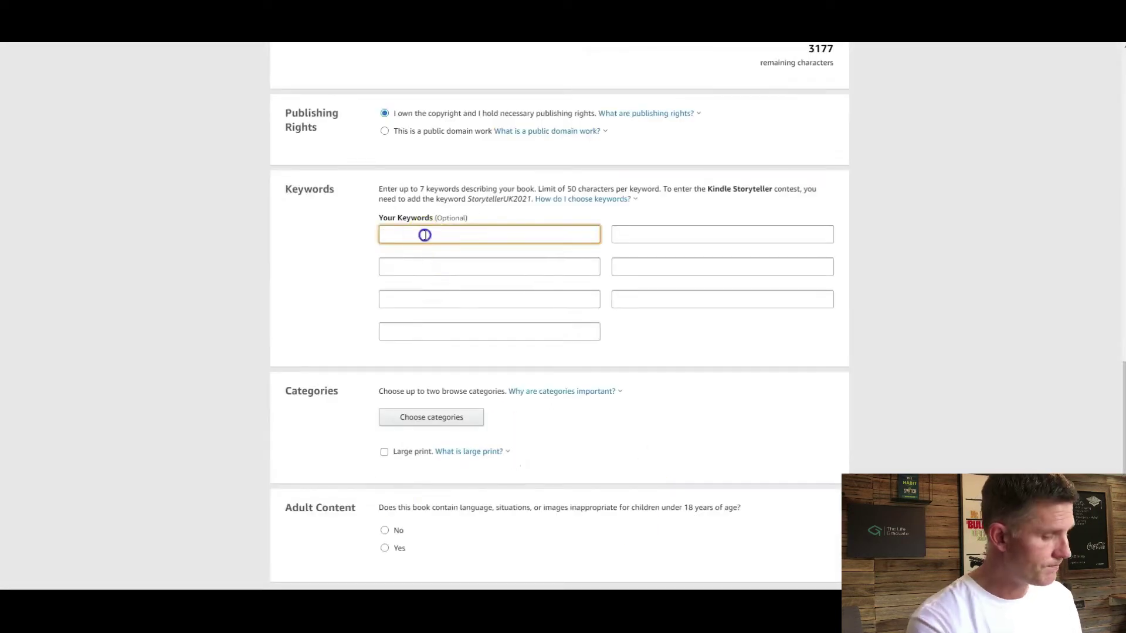
pyautogui.hotkey('ctrl', 'v')
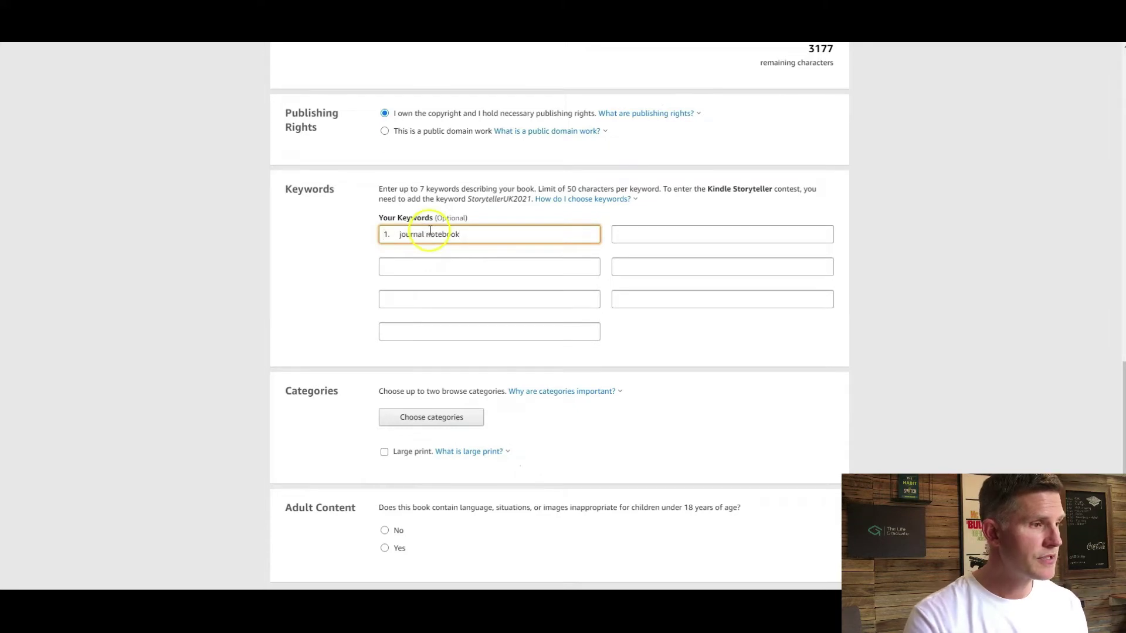
pyautogui.click(399, 235)
pyautogui.press('BackSpace')
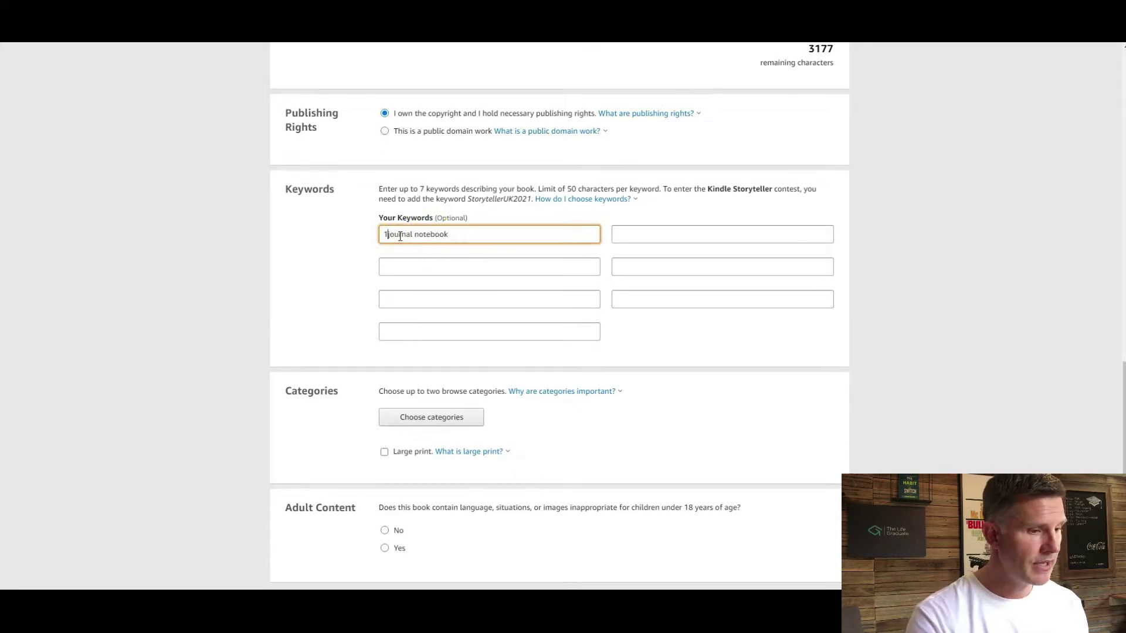
# Switch to the Word document and strip the numbering from the seven listed keywords by applying the Normal style.
pyautogui.hotkey('alt', 'Tab')
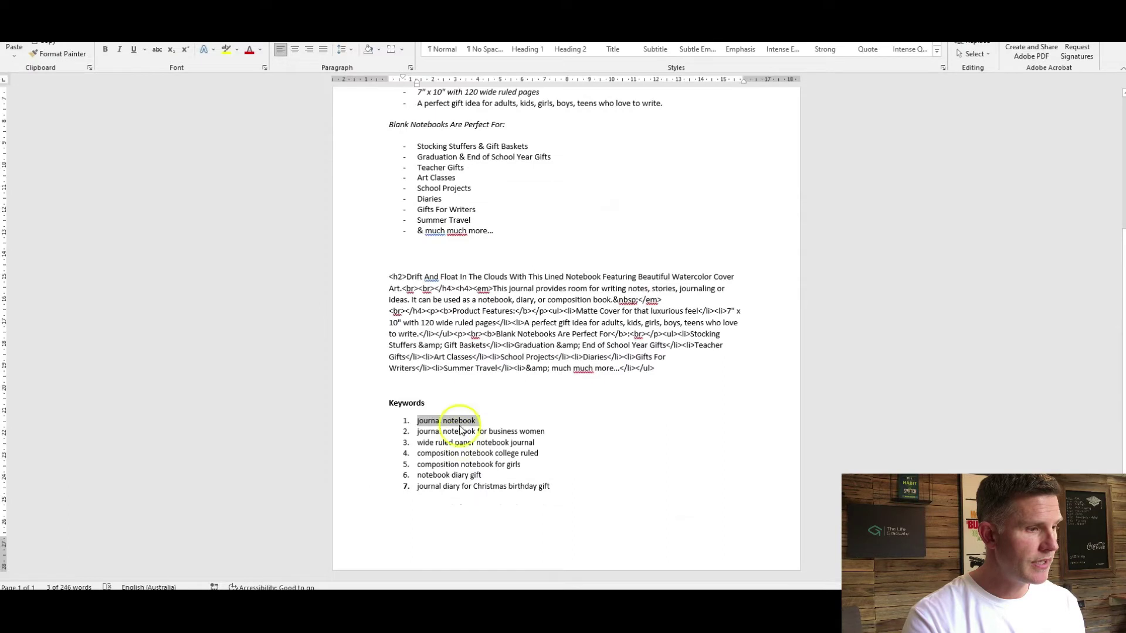
pyautogui.moveTo(417, 421); pyautogui.dragTo(590, 485)
pyautogui.click(442, 49)
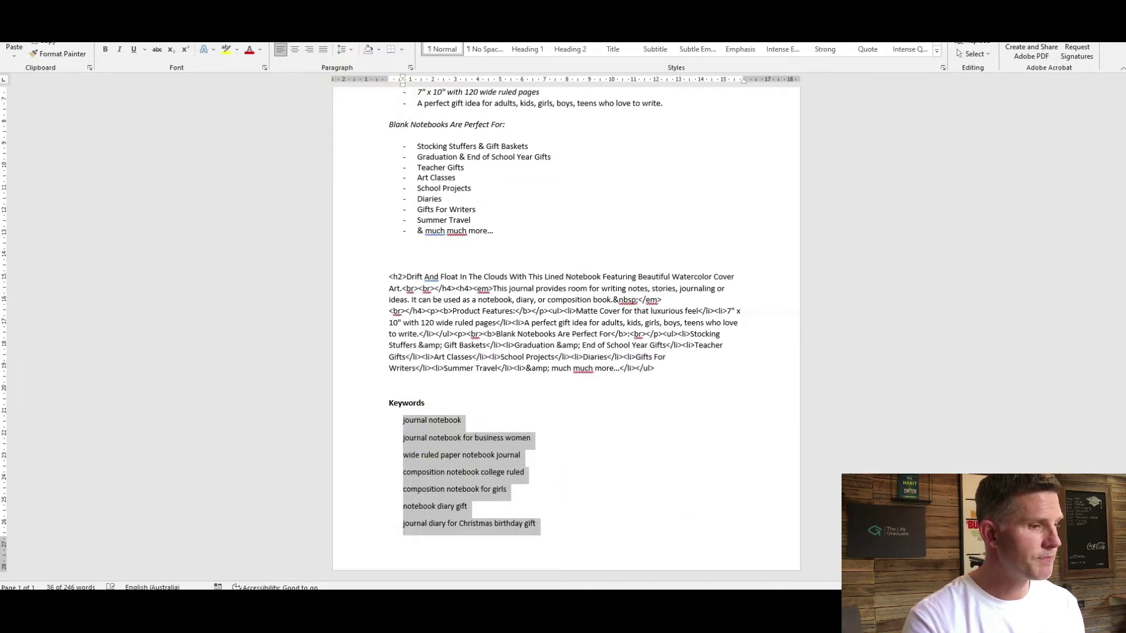
pyautogui.click(576, 465)
# Copy "journal notebook for business women" from the Word keyword list into the second KDP keyword field.
pyautogui.moveTo(404, 438); pyautogui.dragTo(548, 442)
pyautogui.rightClick(491, 442)
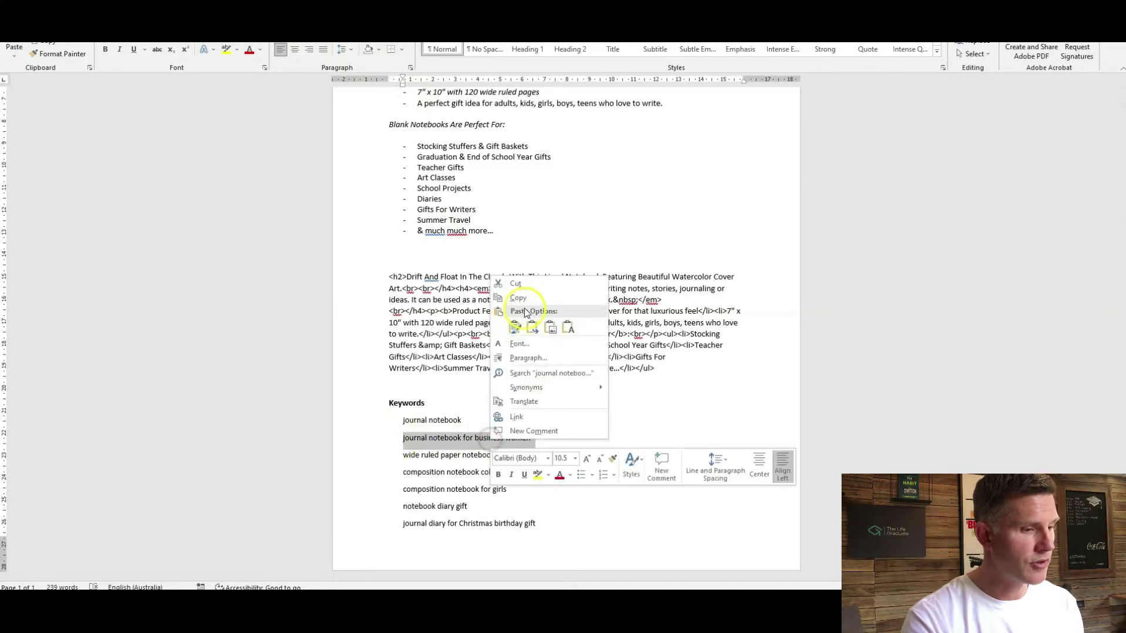
pyautogui.click(522, 296)
pyautogui.hotkey('alt', 'Tab')
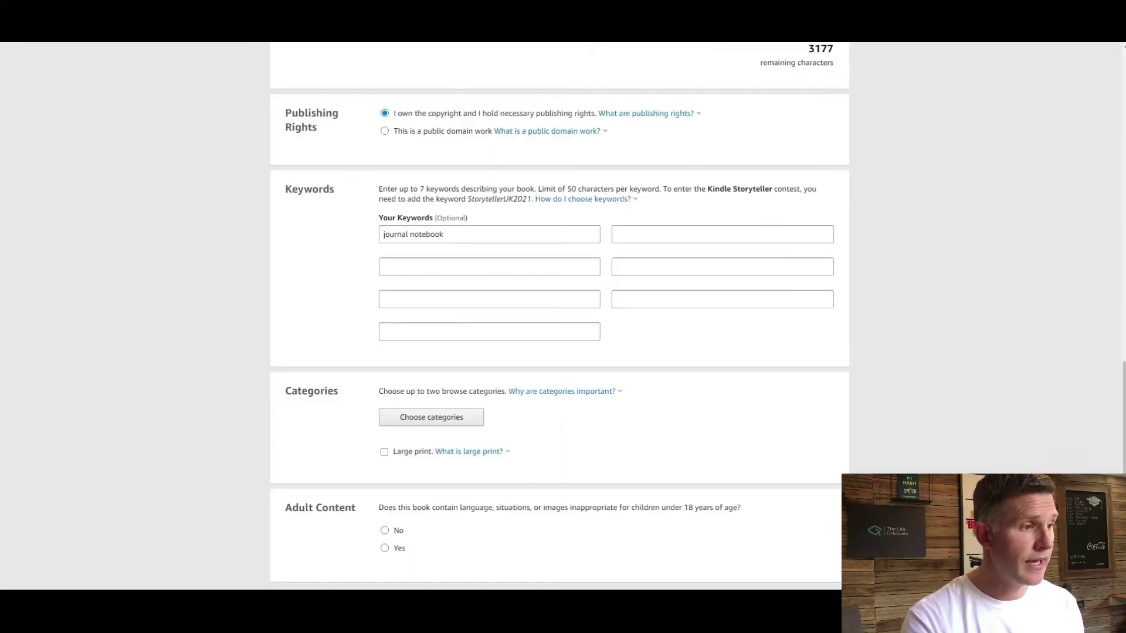
pyautogui.click(394, 265)
pyautogui.hotkey('ctrl', 'v')
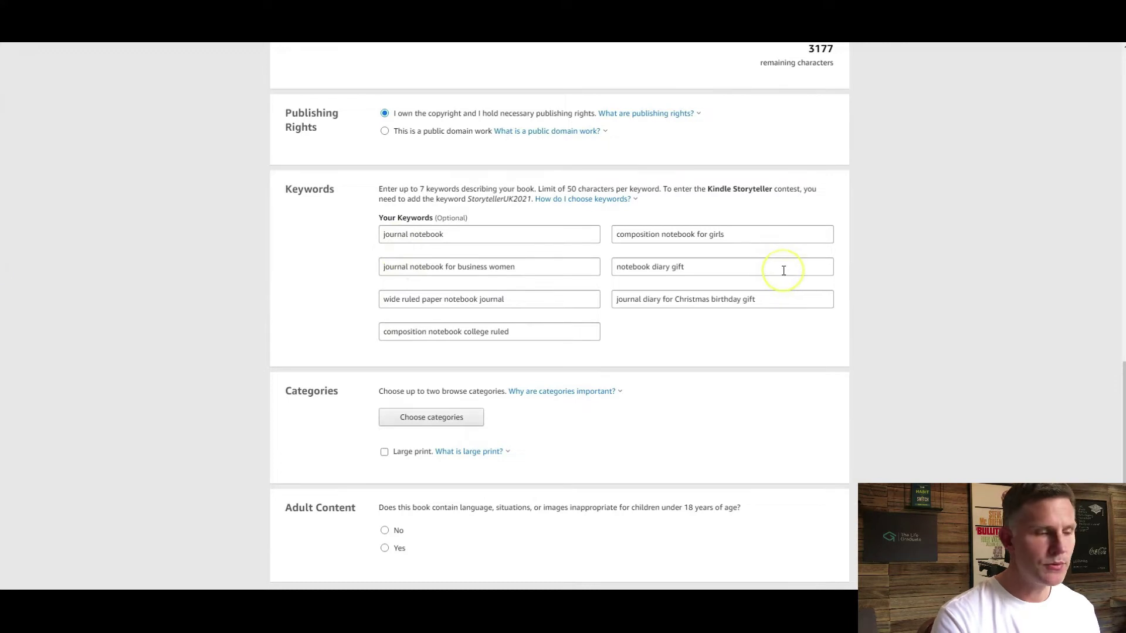
# Open the browse category chooser in the book's Categories section.
pyautogui.scroll(-3, 783, 269)
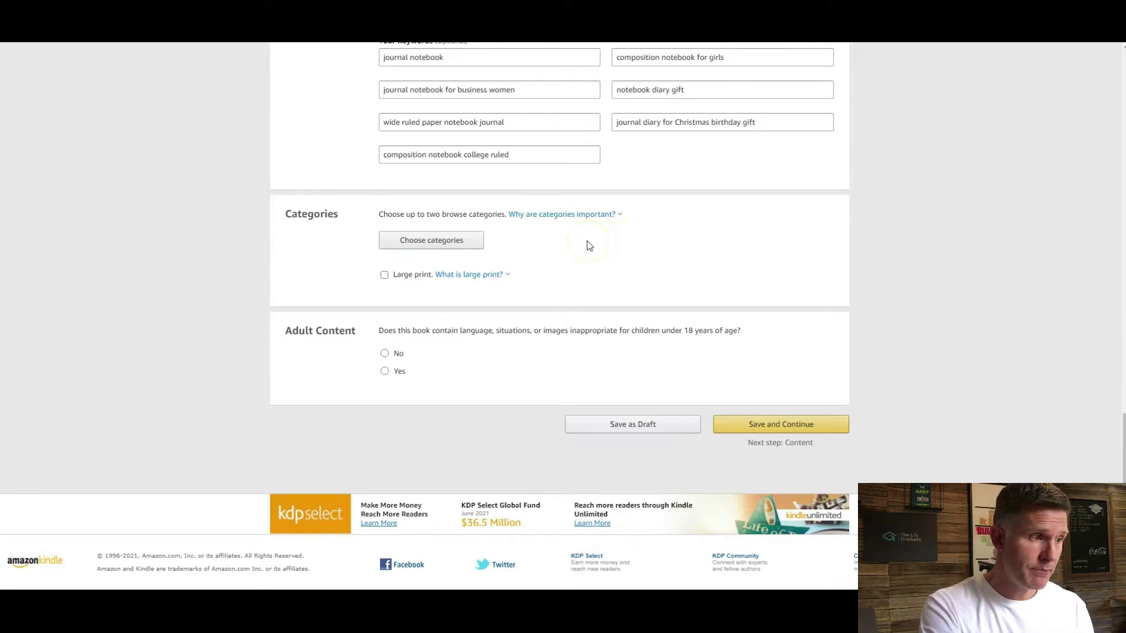
pyautogui.click(543, 245)
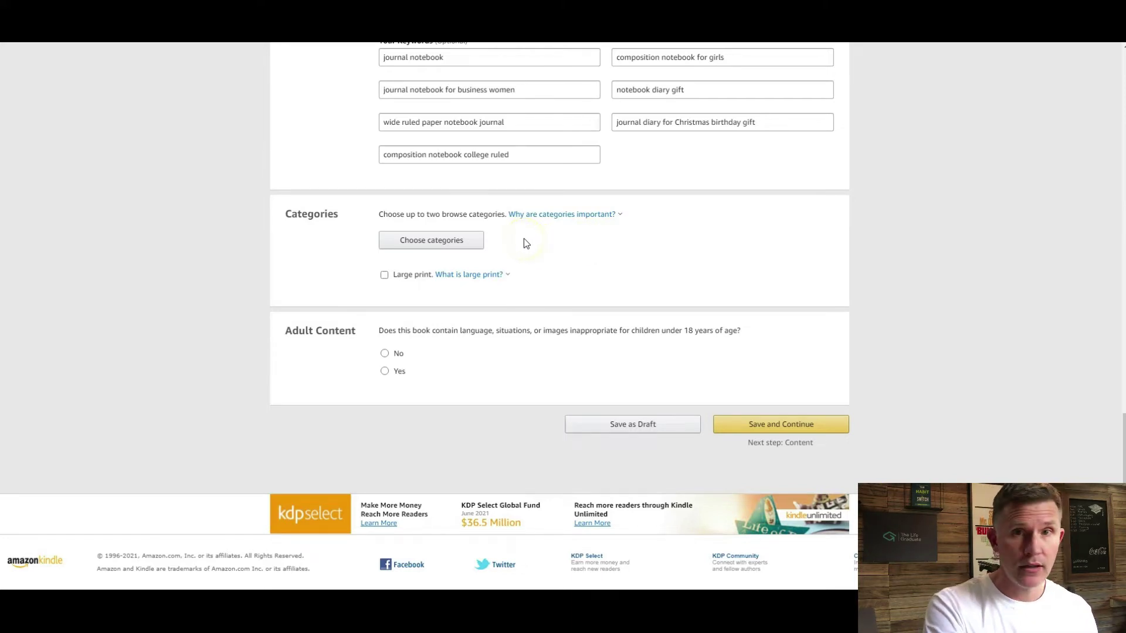
pyautogui.click(534, 252)
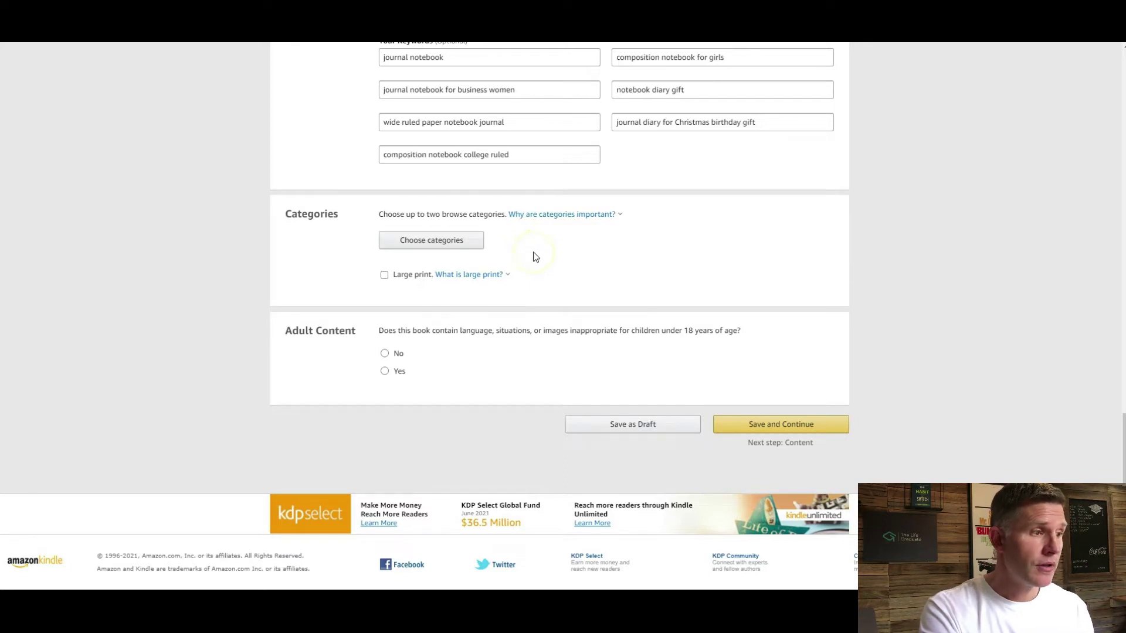
pyautogui.click(452, 241)
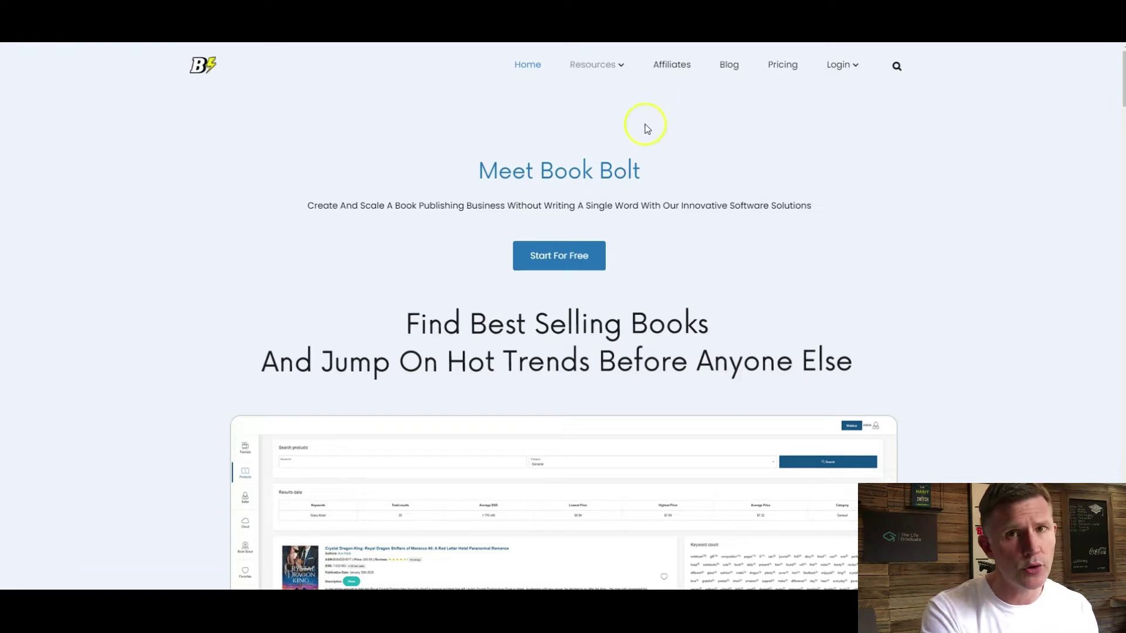
# Switch to the Book Bolt website and open its KDP Category Finder.
pyautogui.moveTo(622, 69)
pyautogui.click(607, 99)
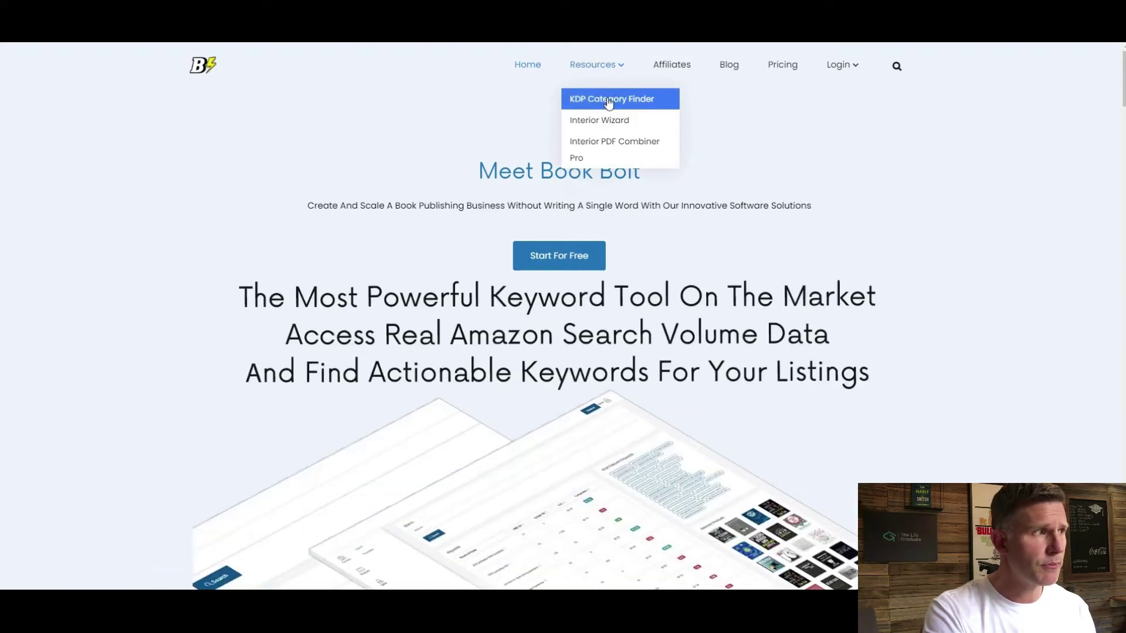
pyautogui.click(609, 101)
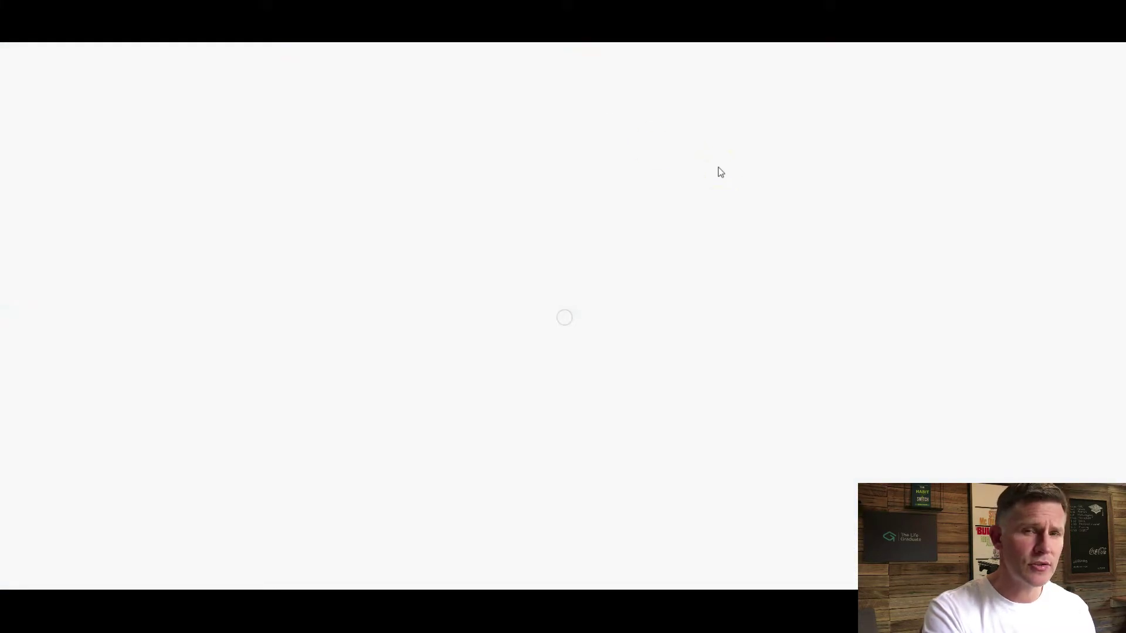
pyautogui.click(639, 201)
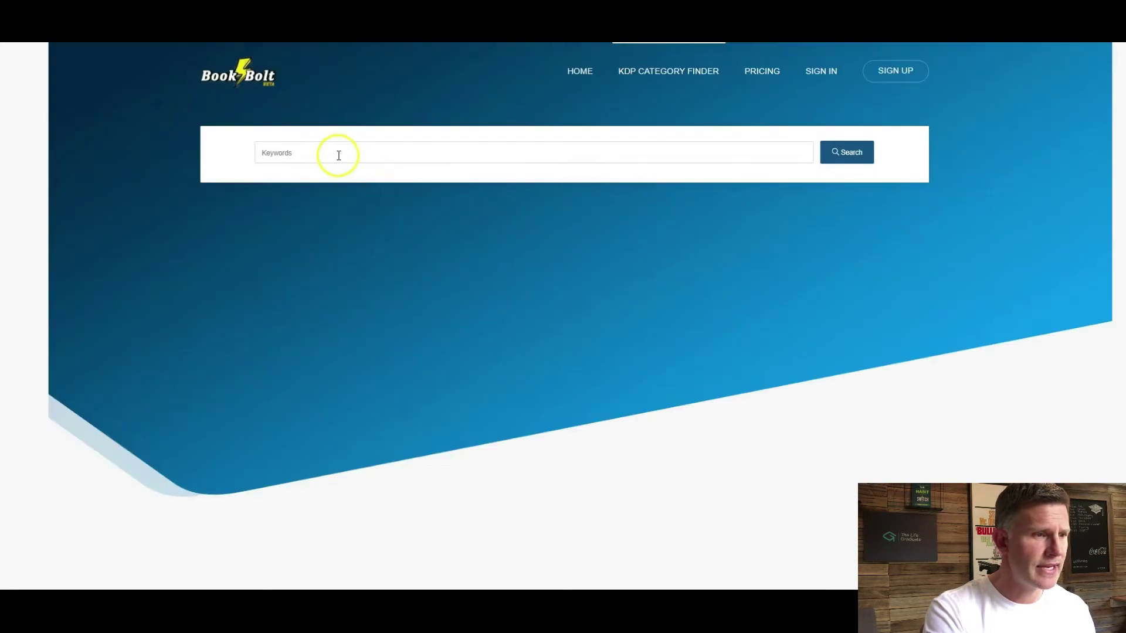
# Search the KDP Category Finder for "watercolor".
pyautogui.click(338, 153)
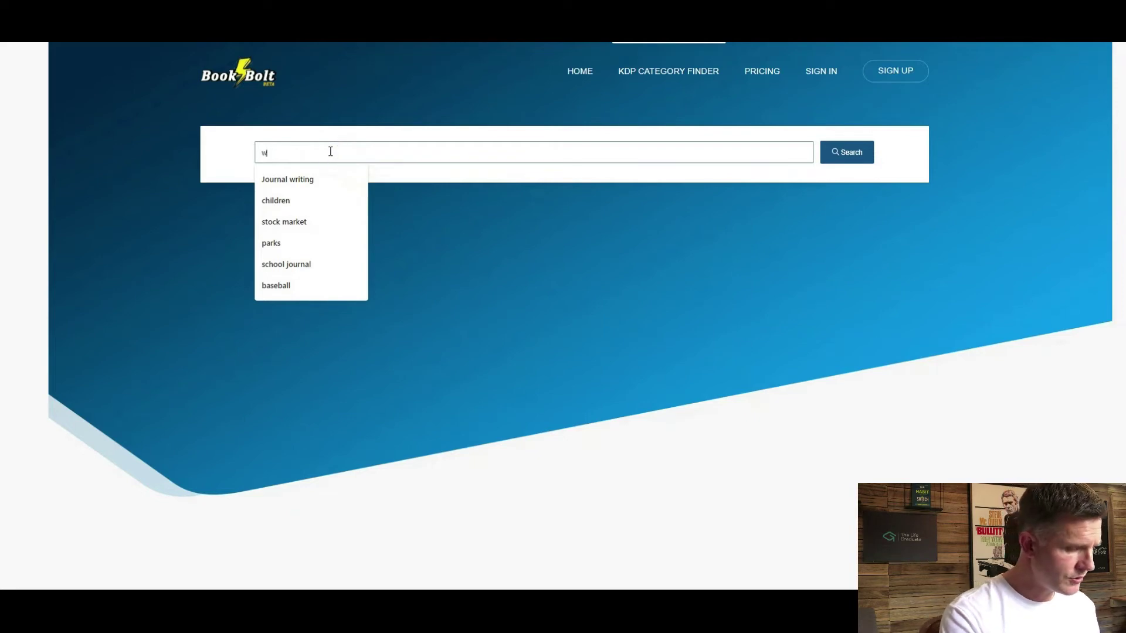
pyautogui.write('waterco')
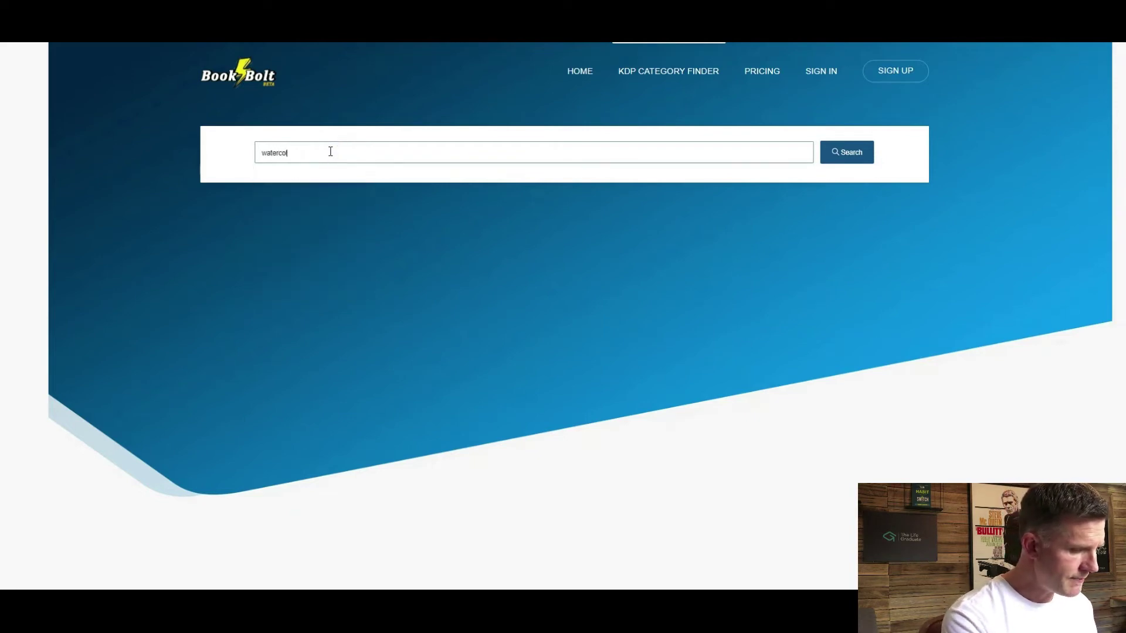
pyautogui.write('lr')
pyautogui.click(333, 150)
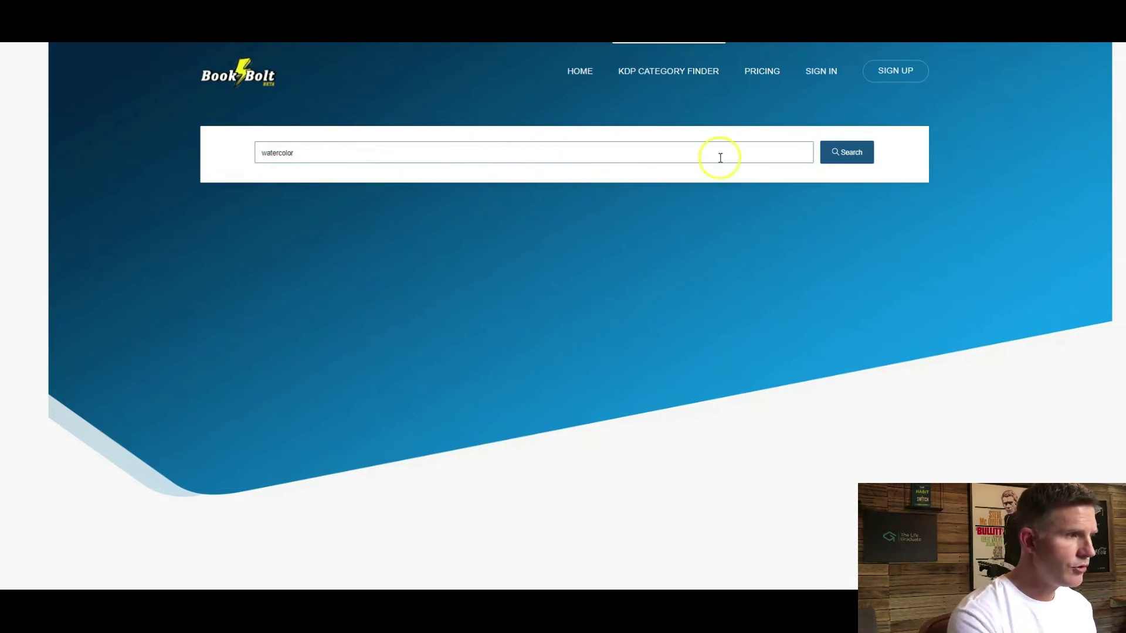
pyautogui.click(848, 156)
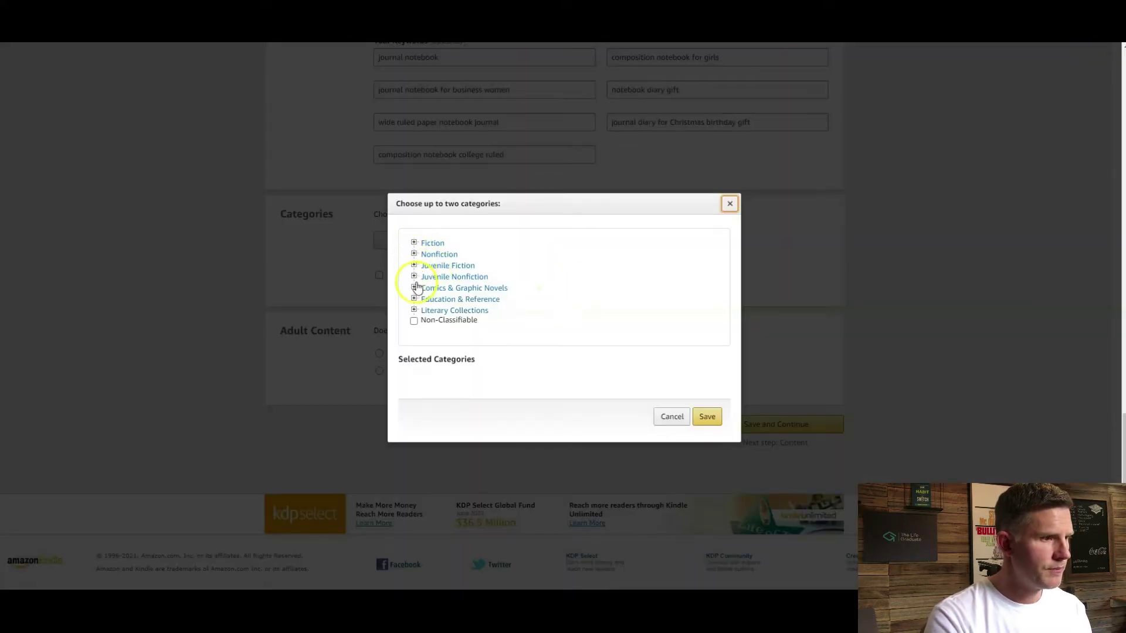
# In the KDP category chooser, select Nonfiction > Art > Techniques > Watercolor Painting as the first category.
pyautogui.click(414, 254)
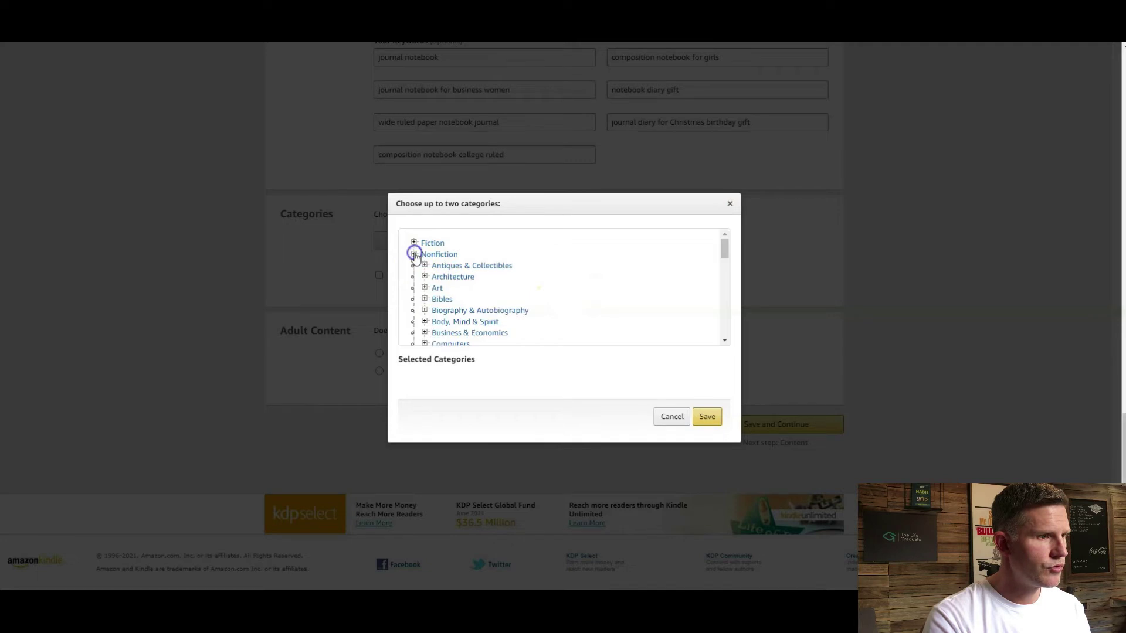
pyautogui.click(425, 287)
pyautogui.scroll(-2, 590, 289)
pyautogui.scroll(-8, 590, 289)
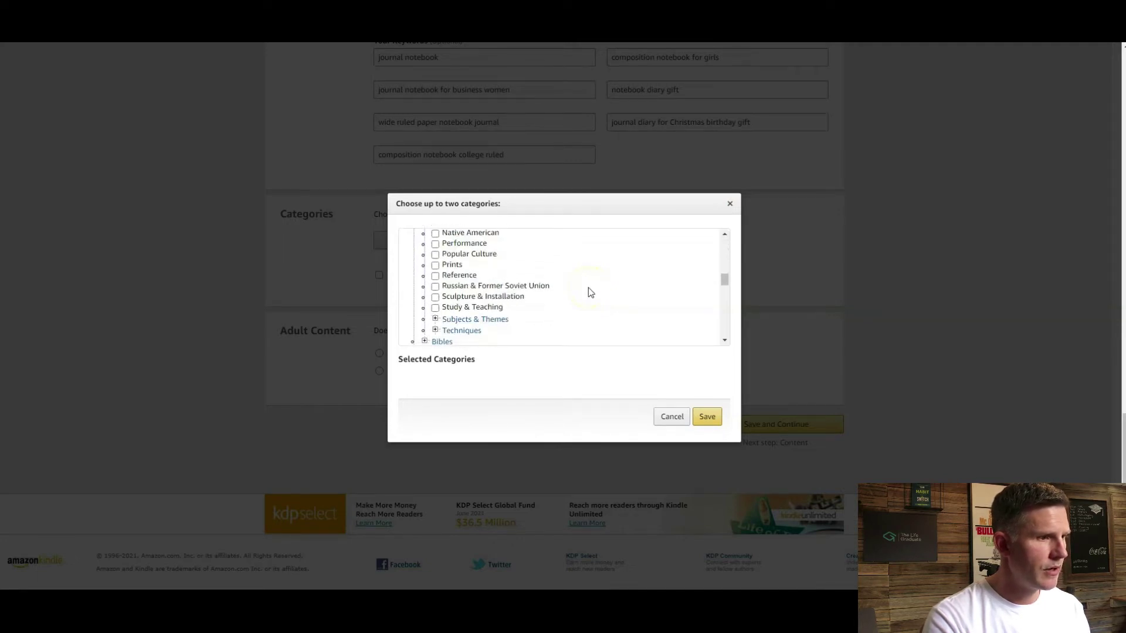
pyautogui.click(435, 330)
pyautogui.scroll(-2, 613, 279)
pyautogui.scroll(-4, 618, 266)
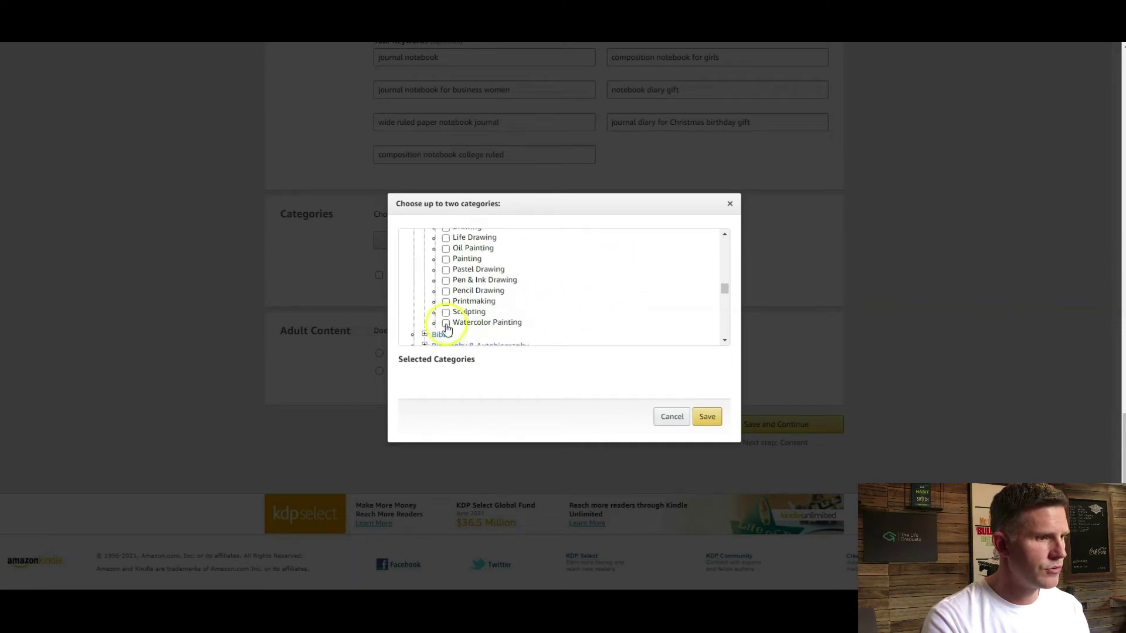
pyautogui.click(445, 324)
# Collapse the Techniques branch and look through the remaining Nonfiction categories for a second choice.
pyautogui.scroll(8, 615, 280)
pyautogui.scroll(-7, 616, 281)
pyautogui.scroll(3, 616, 281)
pyautogui.click(434, 271)
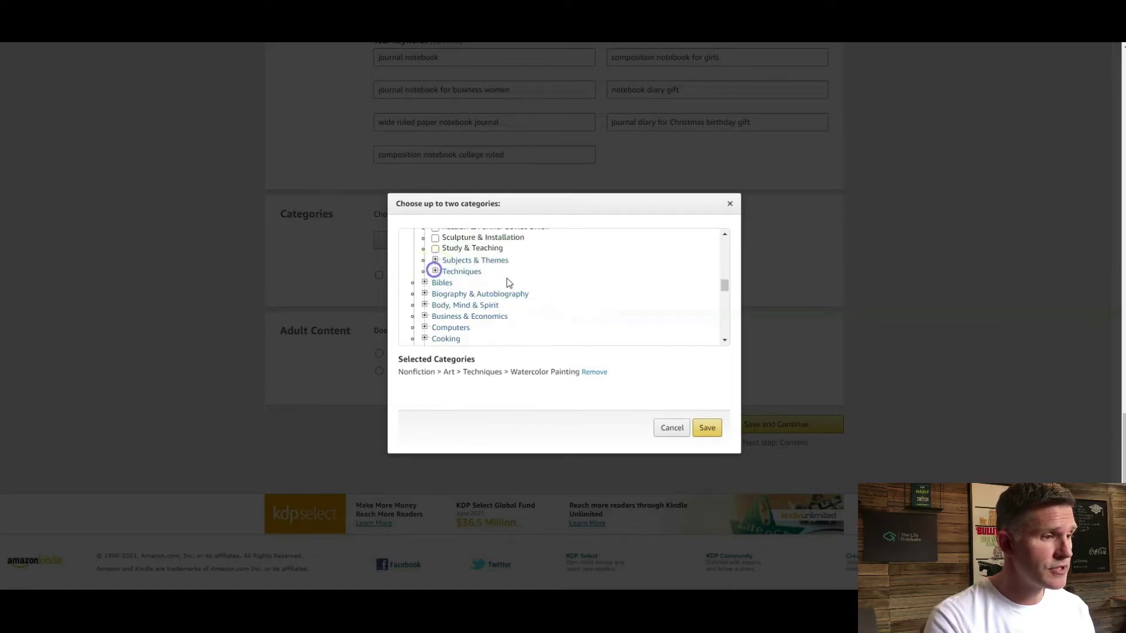
pyautogui.scroll(-10, 637, 276)
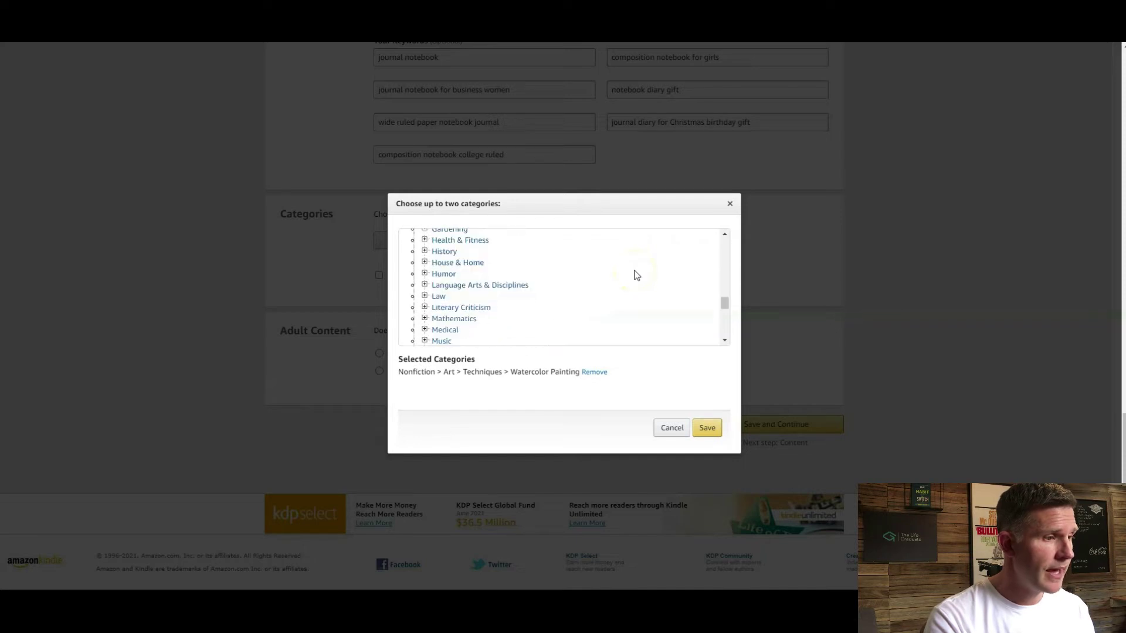
pyautogui.scroll(-2, 636, 275)
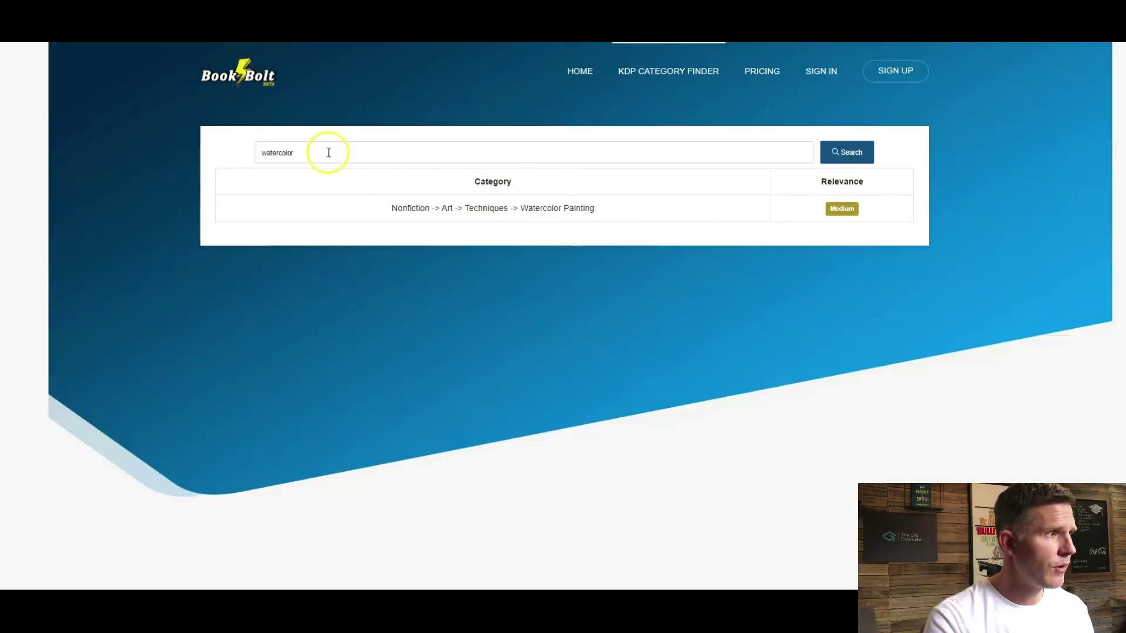
# Return to Book Bolt's KDP Category Finder and replace the search term to look up journal categories.
pyautogui.moveTo(326, 151); pyautogui.dragTo(258, 156)
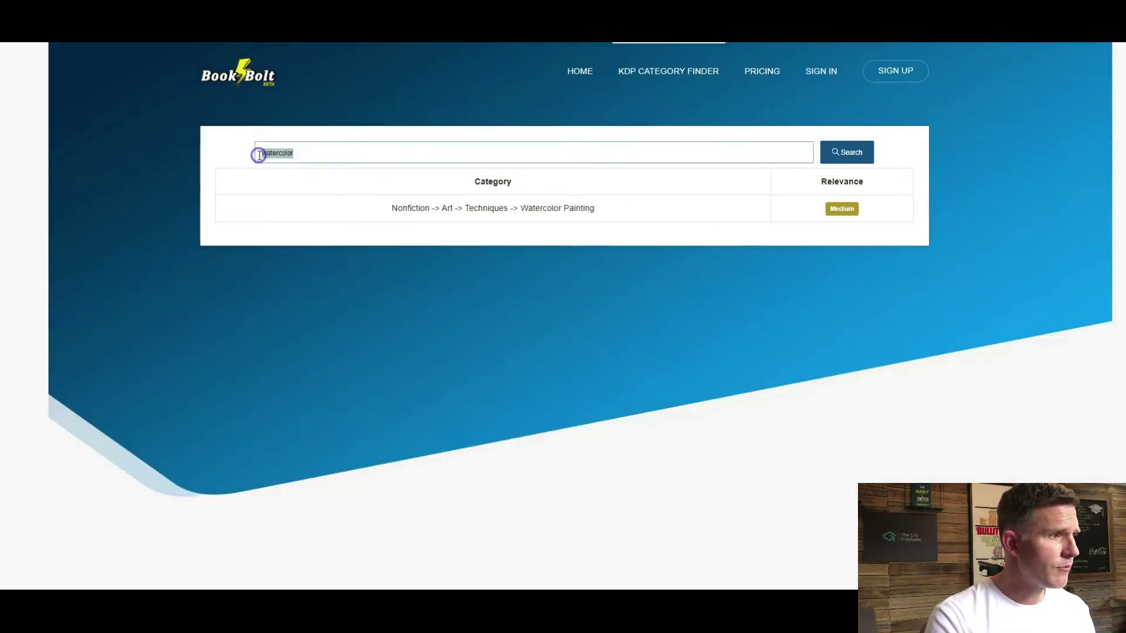
pyautogui.write('journ')
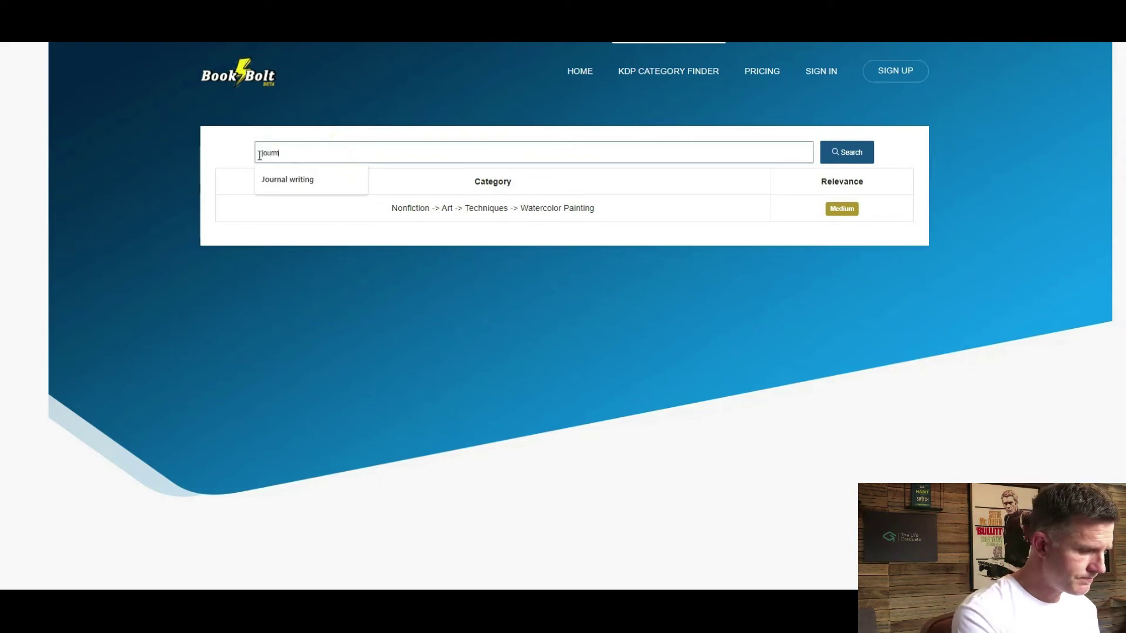
pyautogui.press('BackSpace')
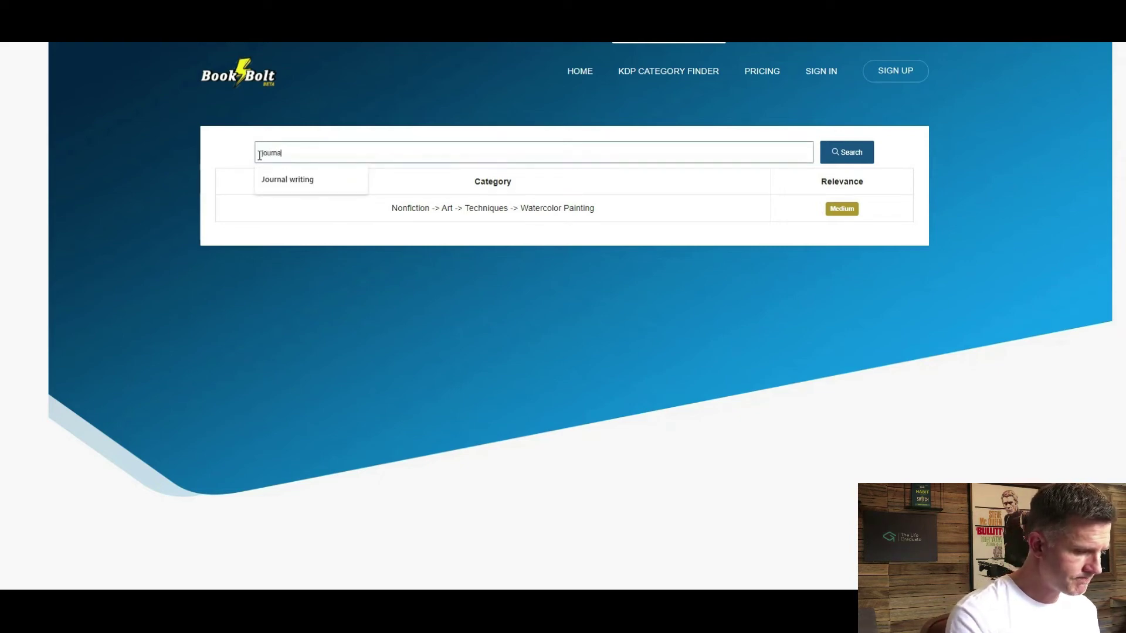
pyautogui.click(852, 154)
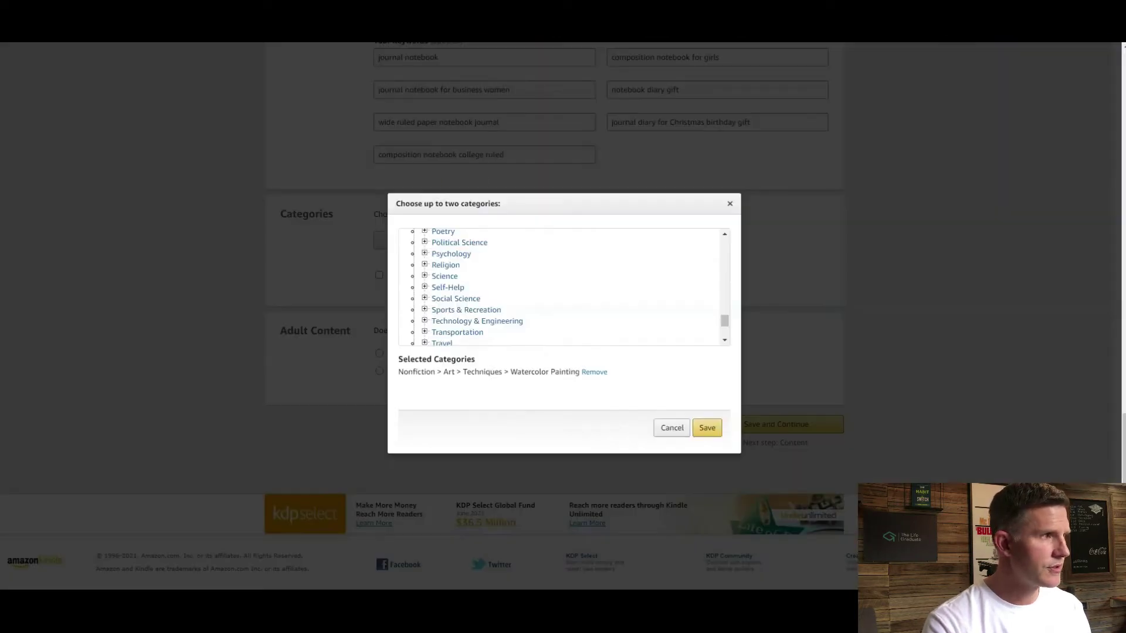
# Go back to the KDP category chooser and collapse the Art branch under Nonfiction.
pyautogui.scroll(5, 579, 319)
pyautogui.scroll(-1, 552, 303)
pyautogui.scroll(-2, 551, 303)
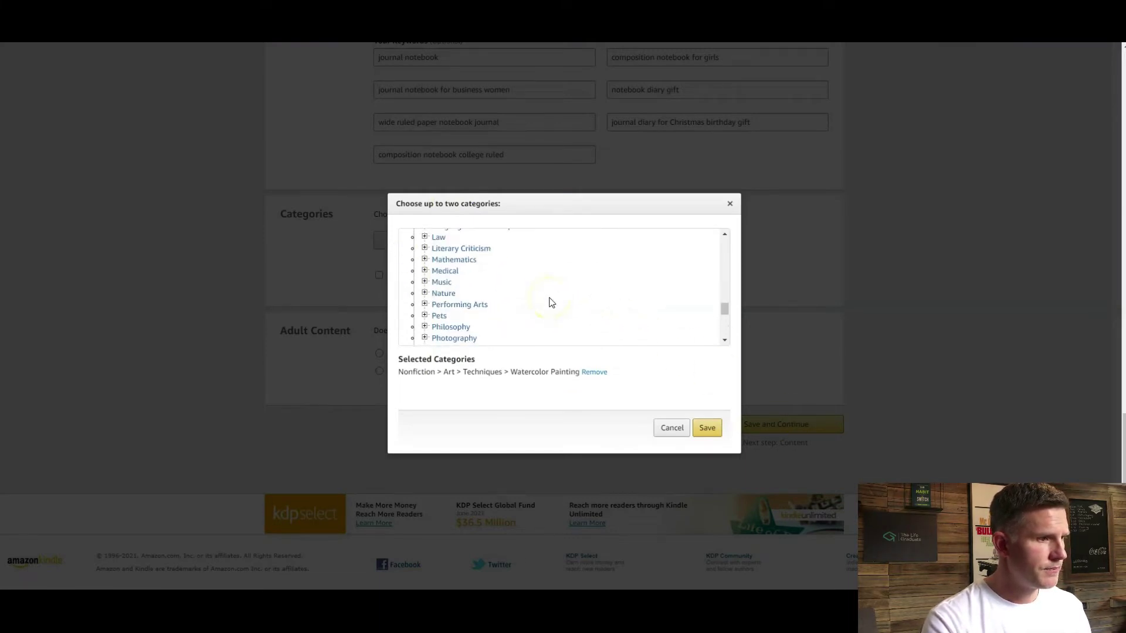
pyautogui.scroll(5, 557, 256)
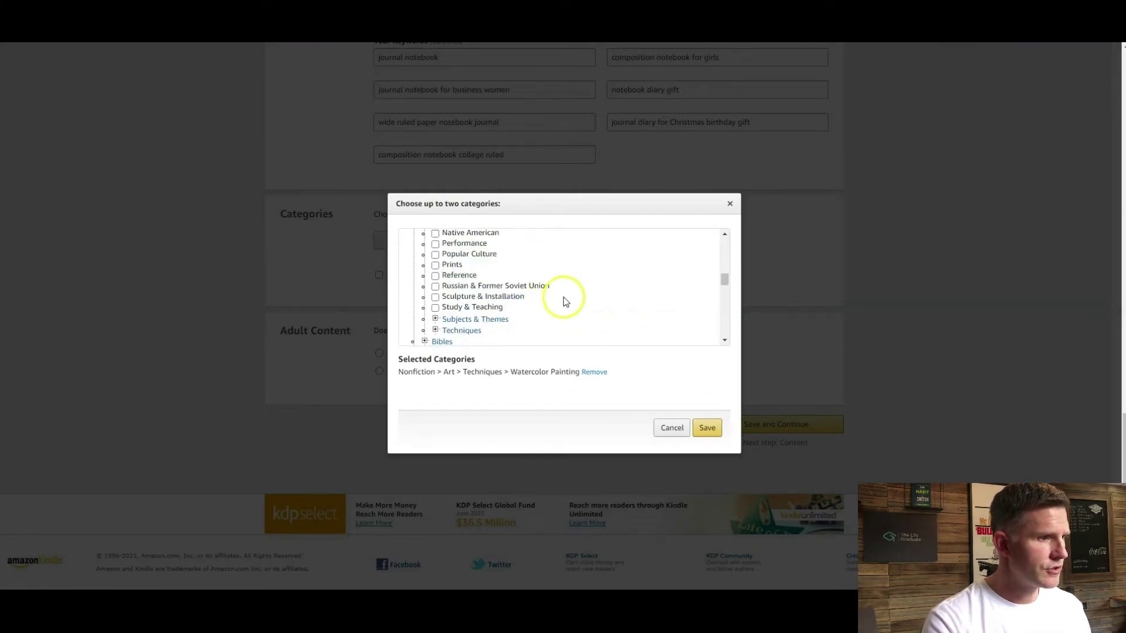
pyautogui.scroll(10, 538, 299)
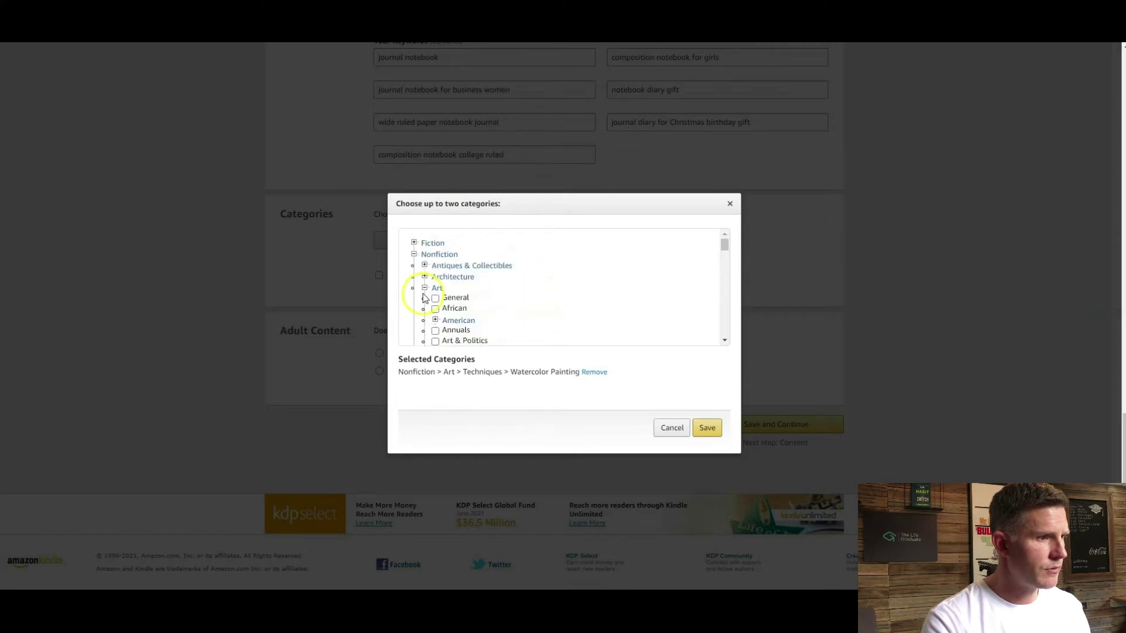
pyautogui.click(424, 287)
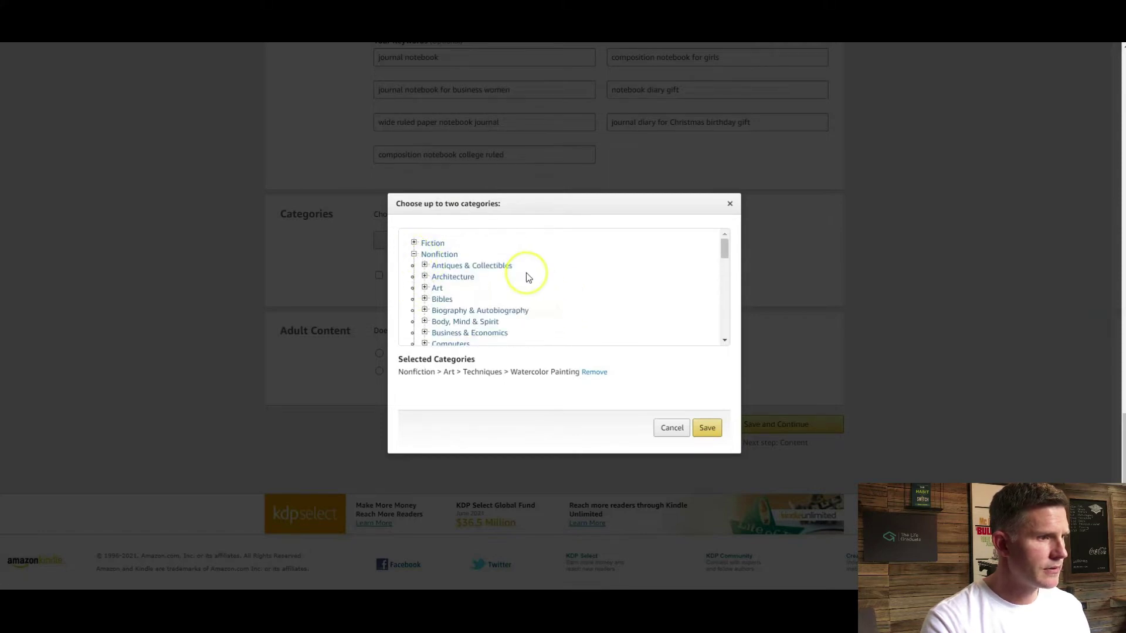
# Add Literary Collections > Diaries & Journals as the second category and save the category selection.
pyautogui.scroll(-5, 526, 272)
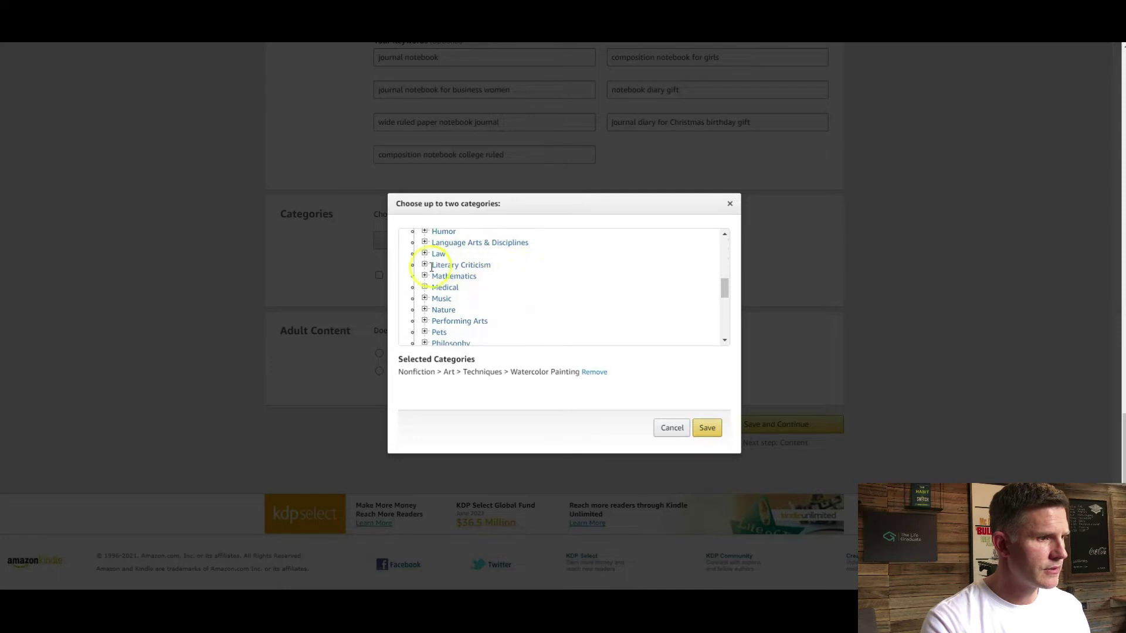
pyautogui.scroll(-1, 556, 272)
pyautogui.scroll(-4, 556, 272)
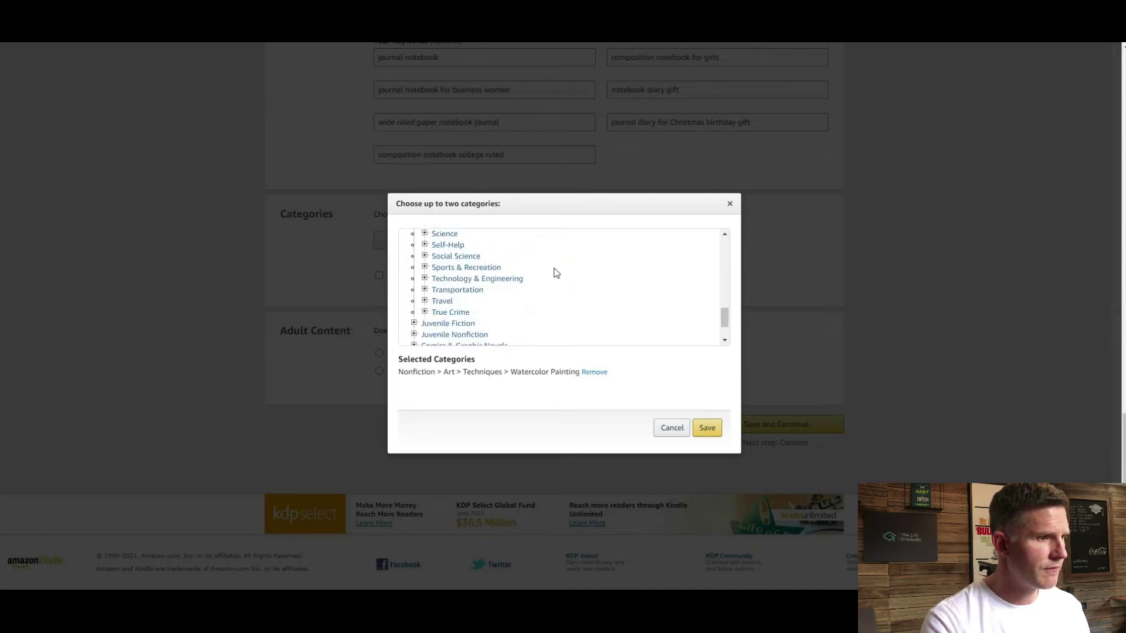
pyautogui.scroll(-3, 556, 272)
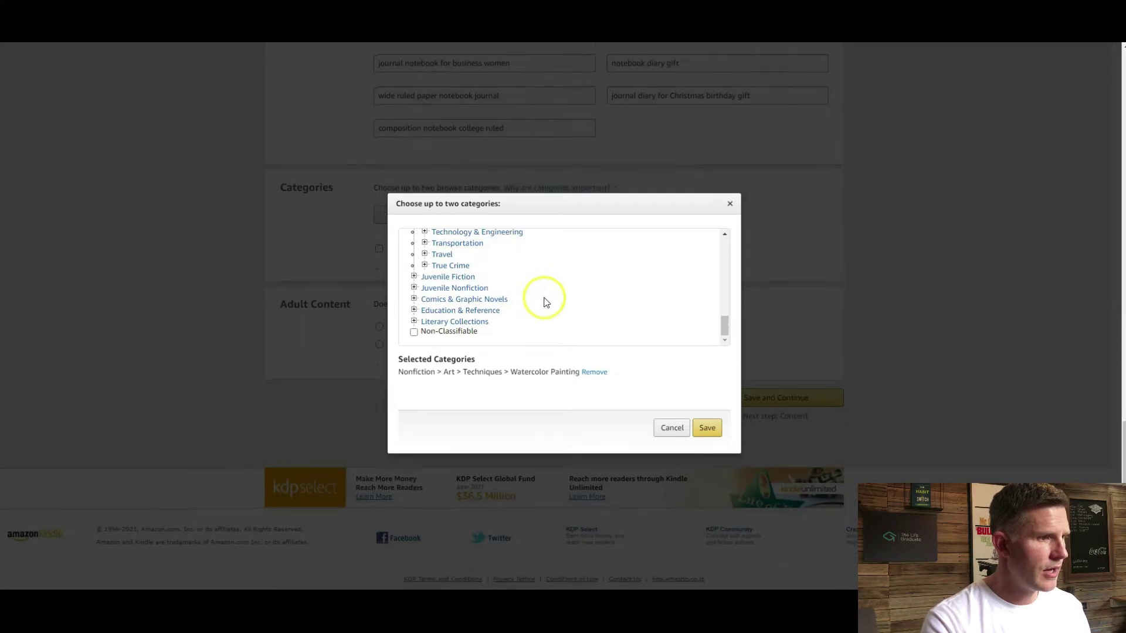
pyautogui.click(414, 321)
pyautogui.scroll(-2, 568, 284)
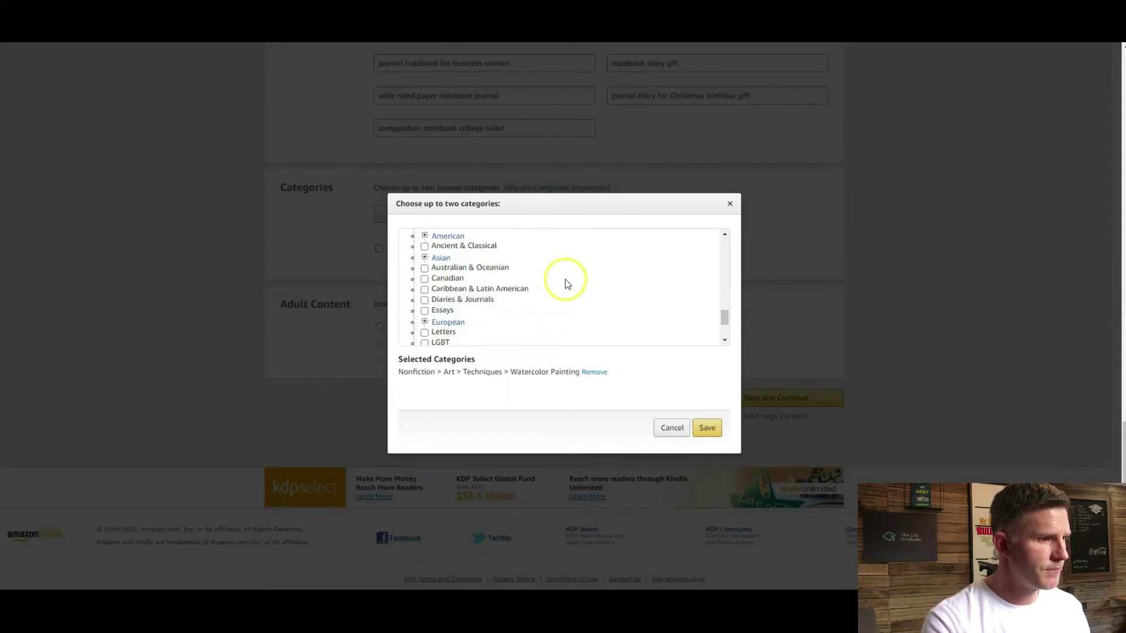
pyautogui.click(425, 300)
pyautogui.click(709, 428)
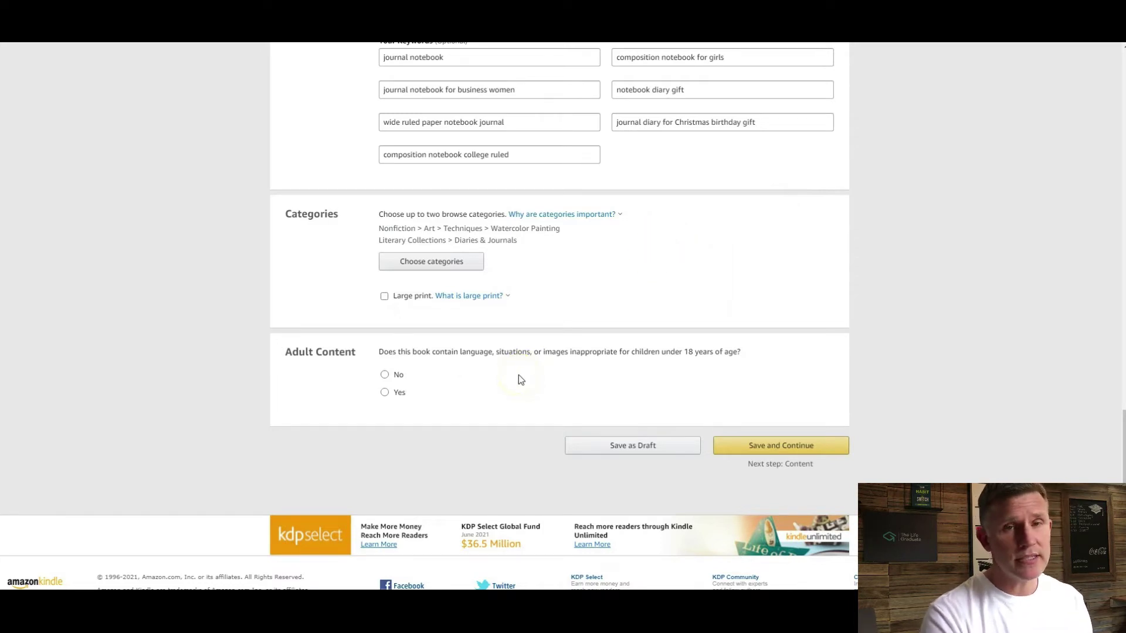
# Declare that the book contains no adult content, then save the paperback details and continue to the content page.
pyautogui.click(385, 375)
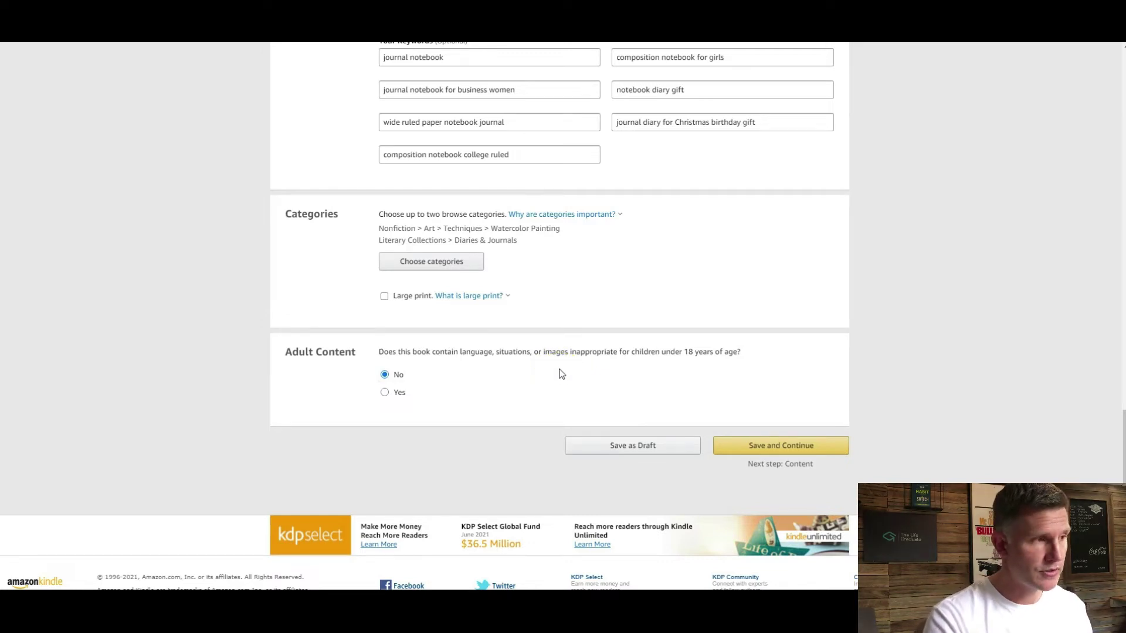
pyautogui.click(523, 368)
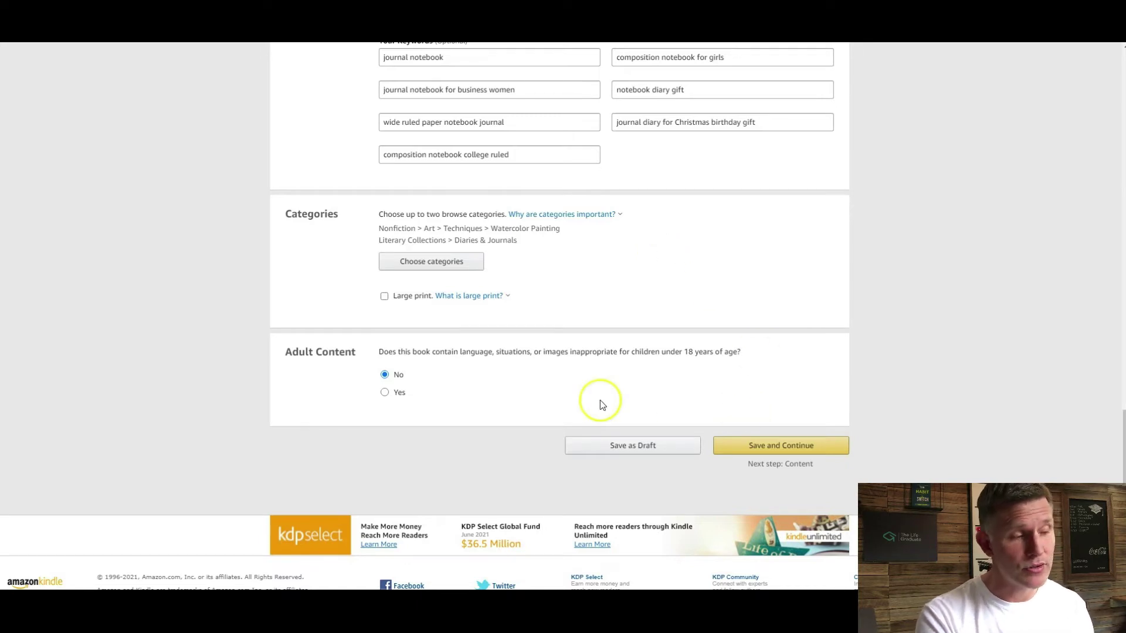
pyautogui.click(812, 447)
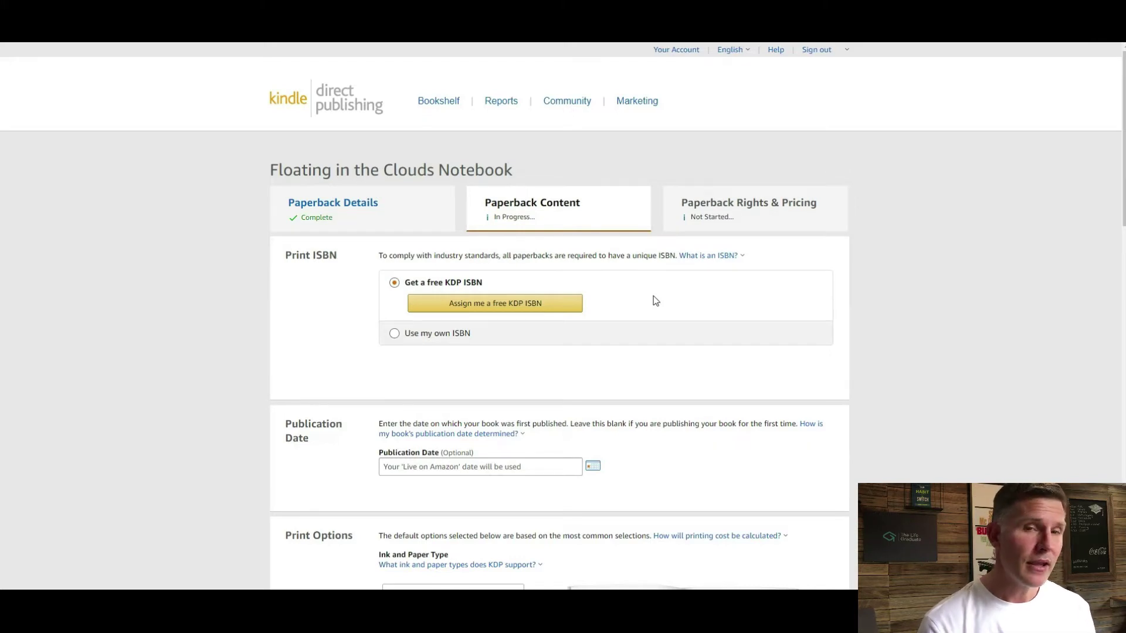
# Assign a free KDP ISBN to the notebook and confirm the assignment.
pyautogui.click(535, 305)
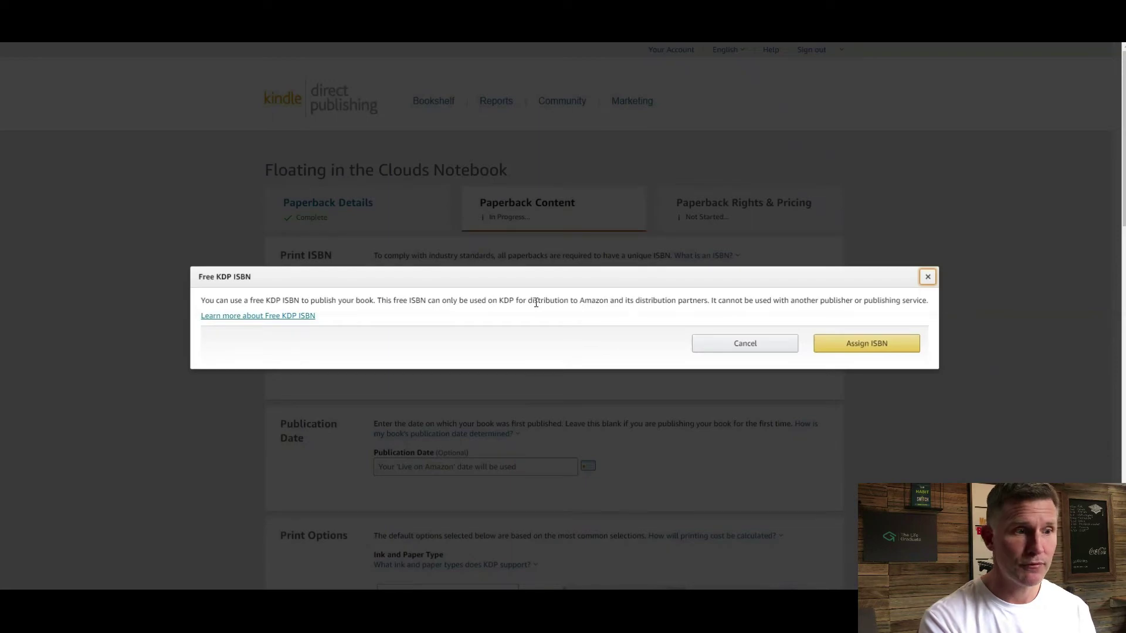
pyautogui.click(898, 340)
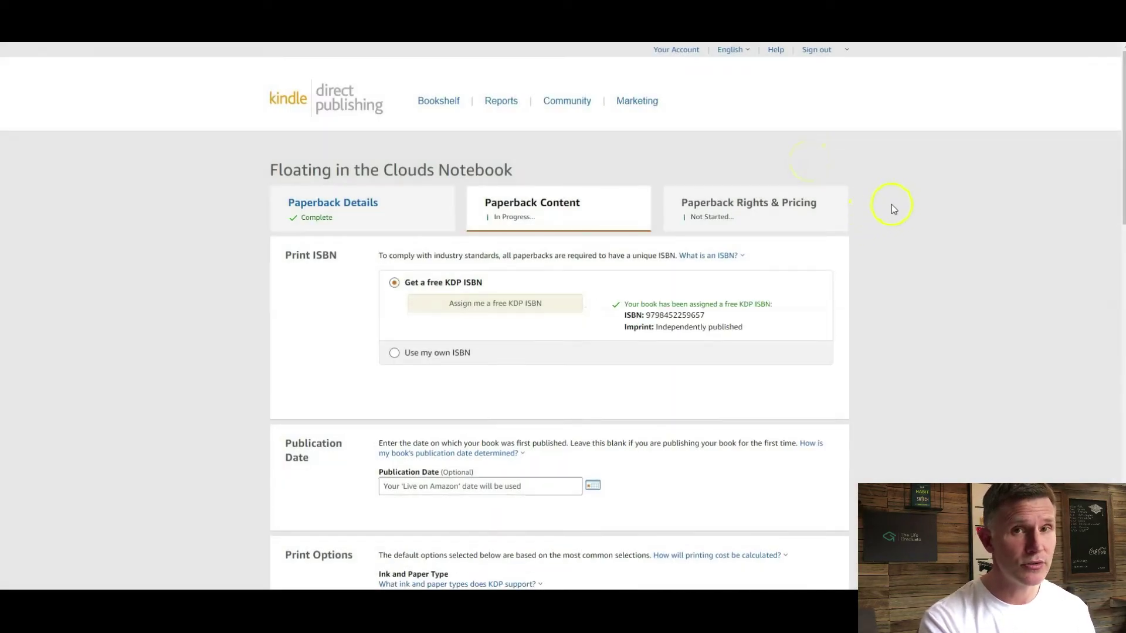
# Try the premium color interior with white paper, and return to the black & white interior with white paper.
pyautogui.scroll(-5, 891, 204)
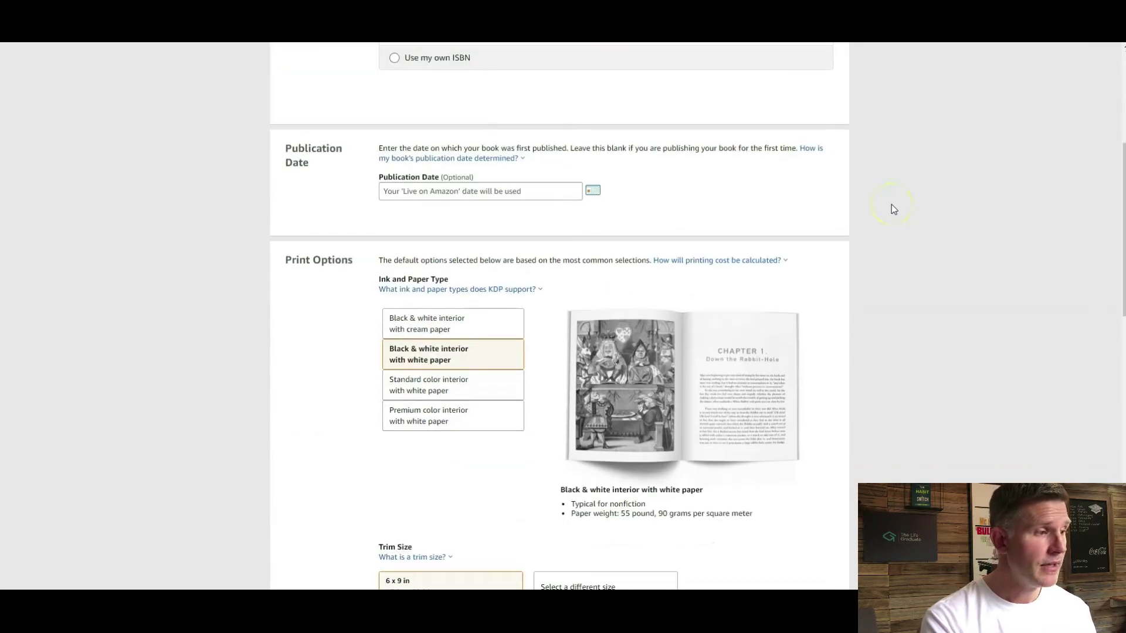
pyautogui.scroll(-2, 891, 205)
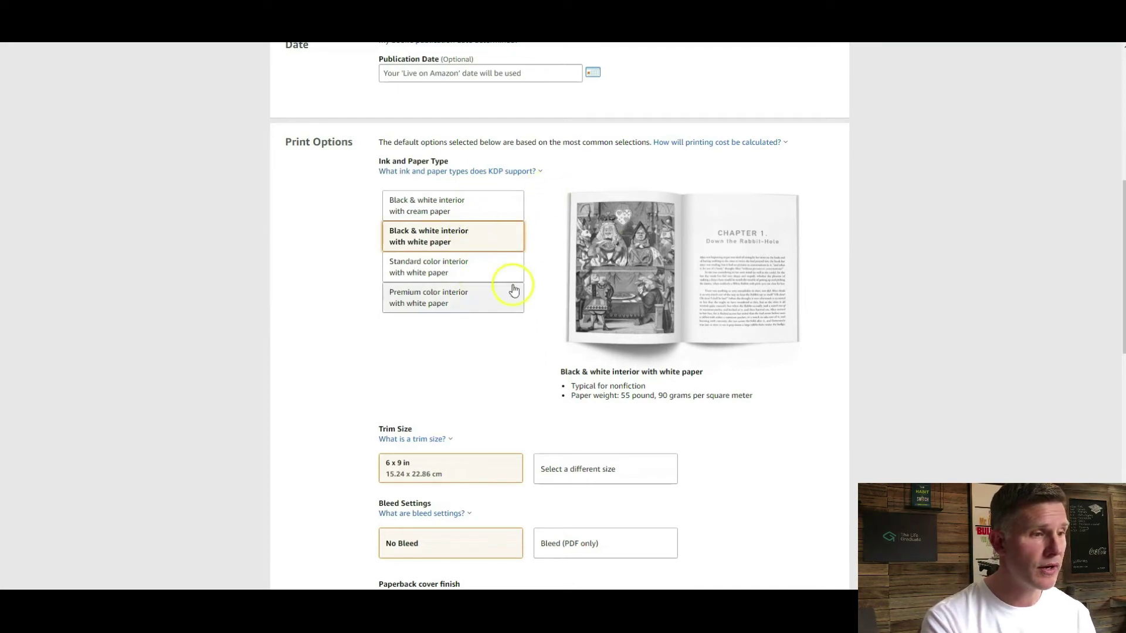
pyautogui.click(437, 296)
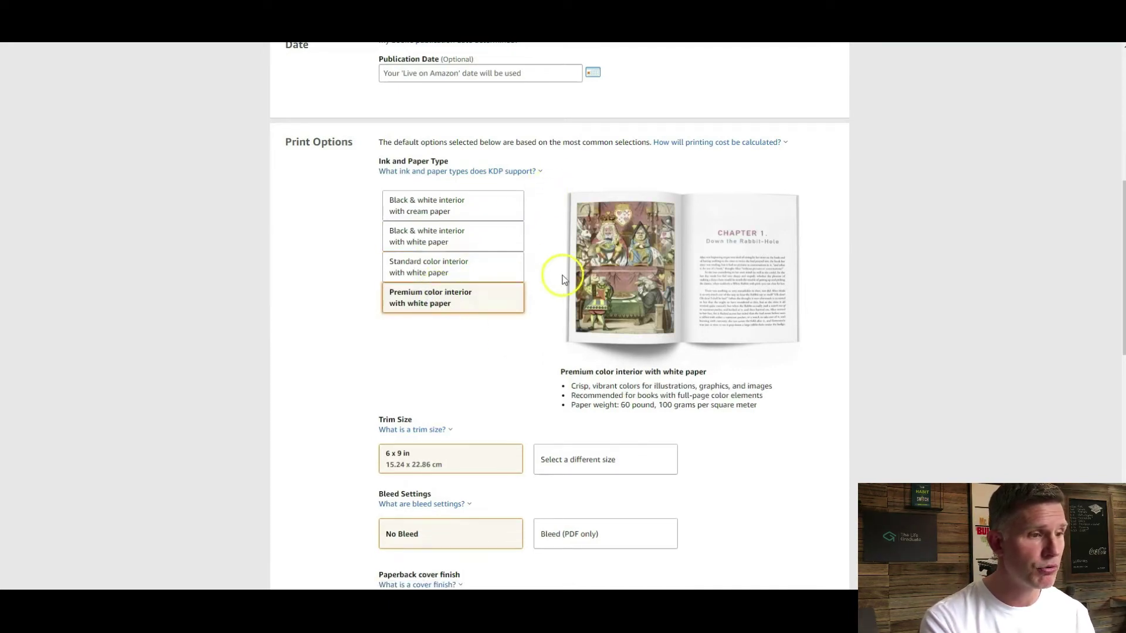
pyautogui.click(409, 232)
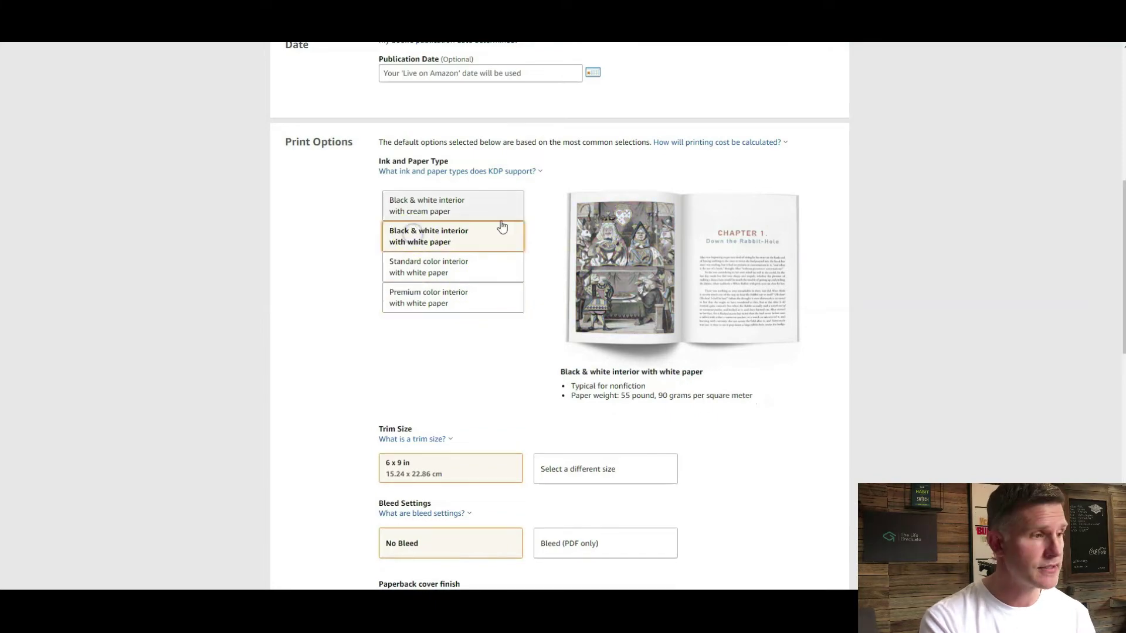
# Set the trim size to 7 x 10 in and the paperback cover finish to Glossy.
pyautogui.scroll(-1, 544, 197)
pyautogui.scroll(-1, 517, 223)
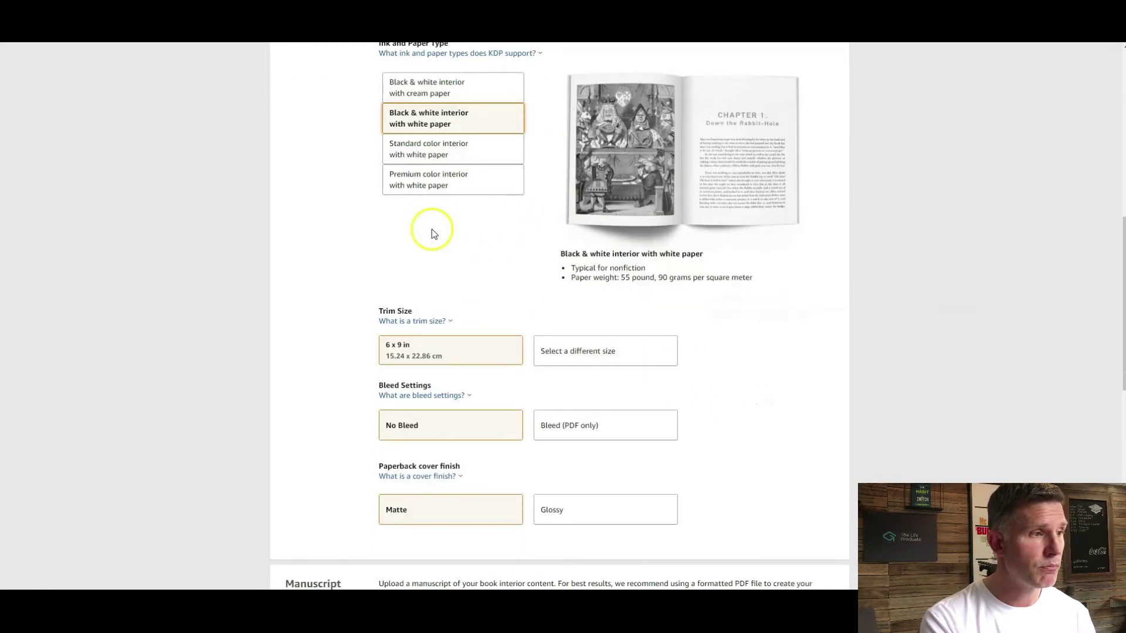
pyautogui.scroll(-2, 432, 232)
pyautogui.scroll(-1, 806, 252)
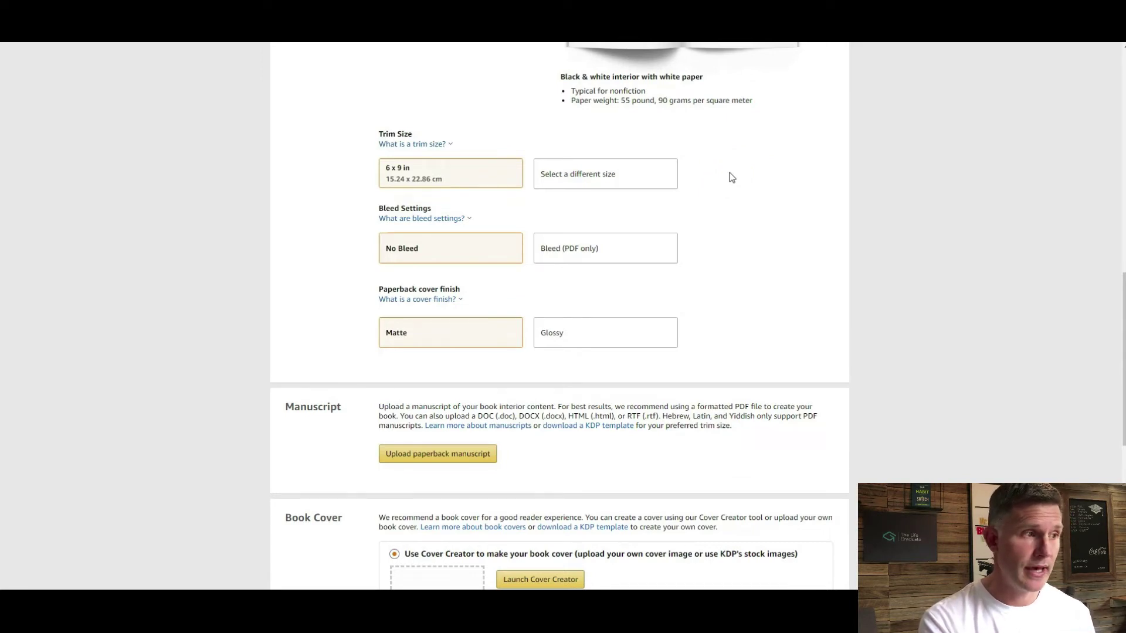
pyautogui.click(614, 174)
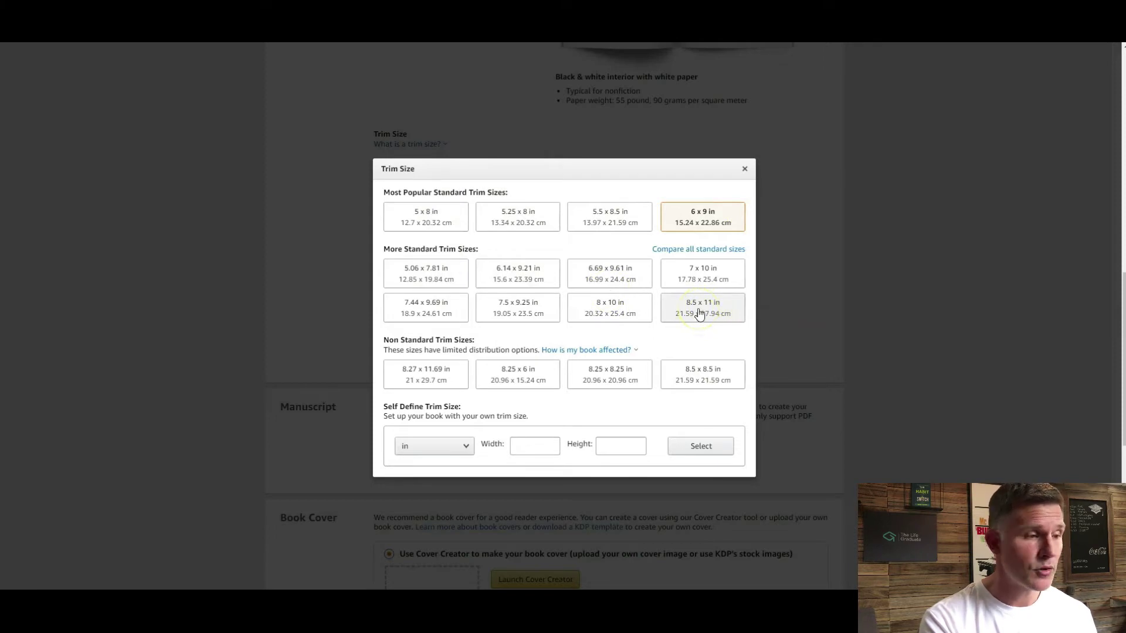
pyautogui.click(700, 272)
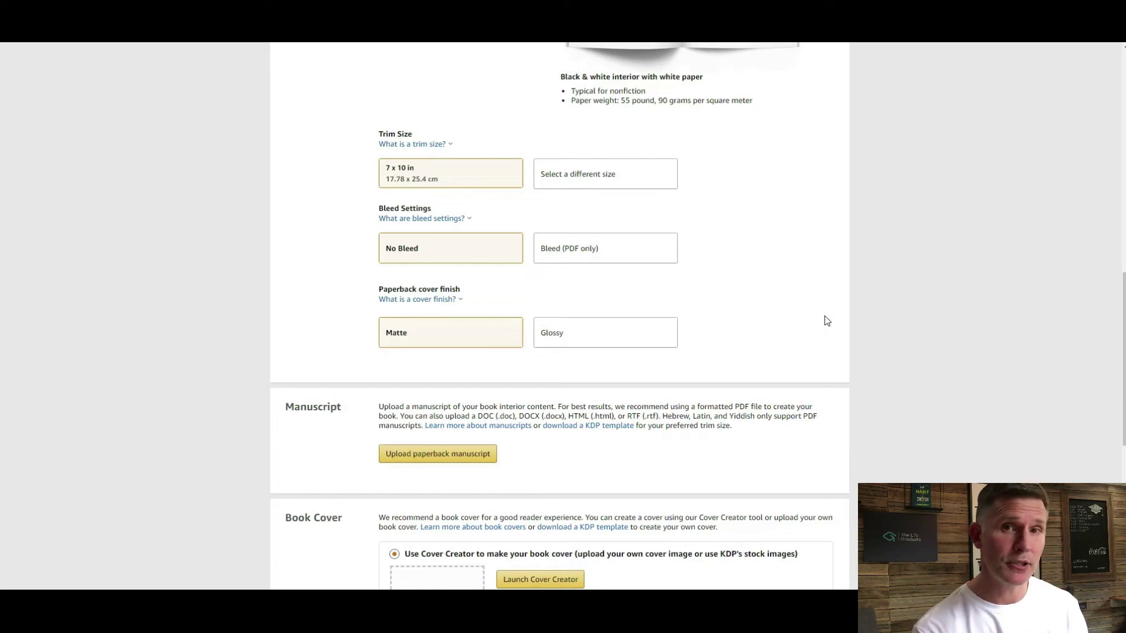
pyautogui.click(626, 332)
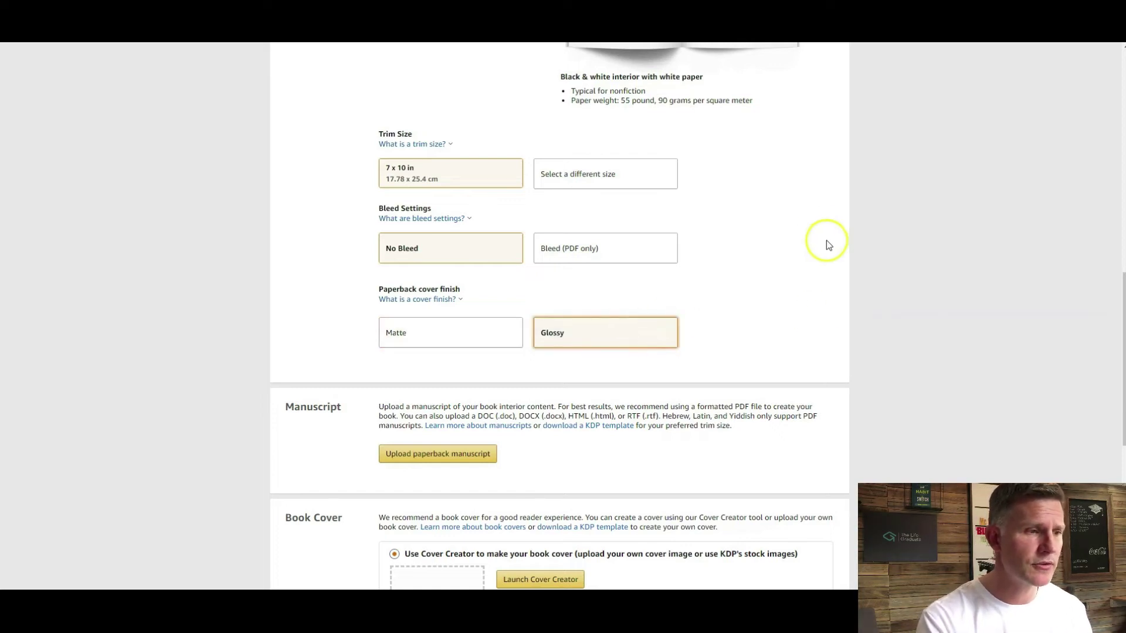
# Upload the PDF "Notebook Final manuscript 7 x 10" from the "How to Uload to KDP" folder as the paperback manuscript.
pyautogui.scroll(-3, 814, 209)
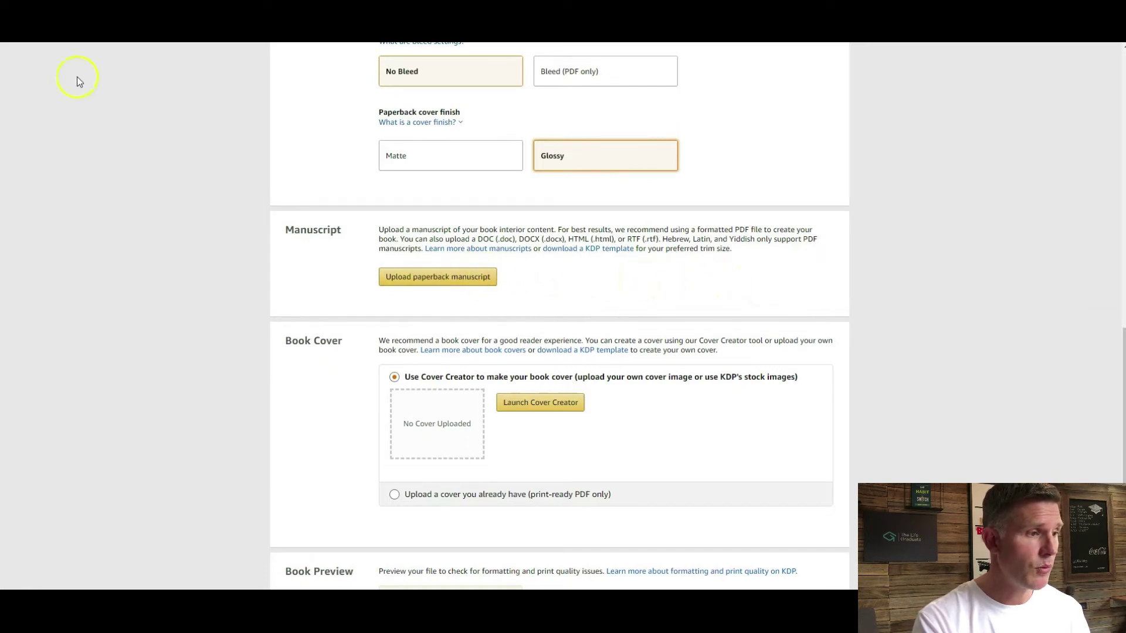
pyautogui.click(450, 279)
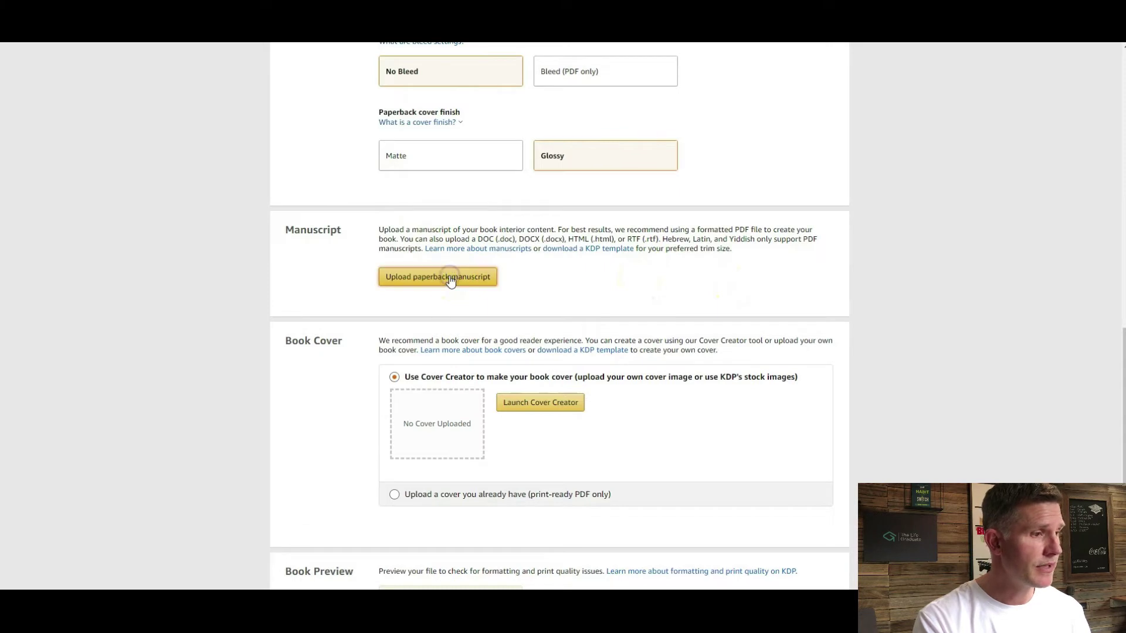
pyautogui.click(389, 276)
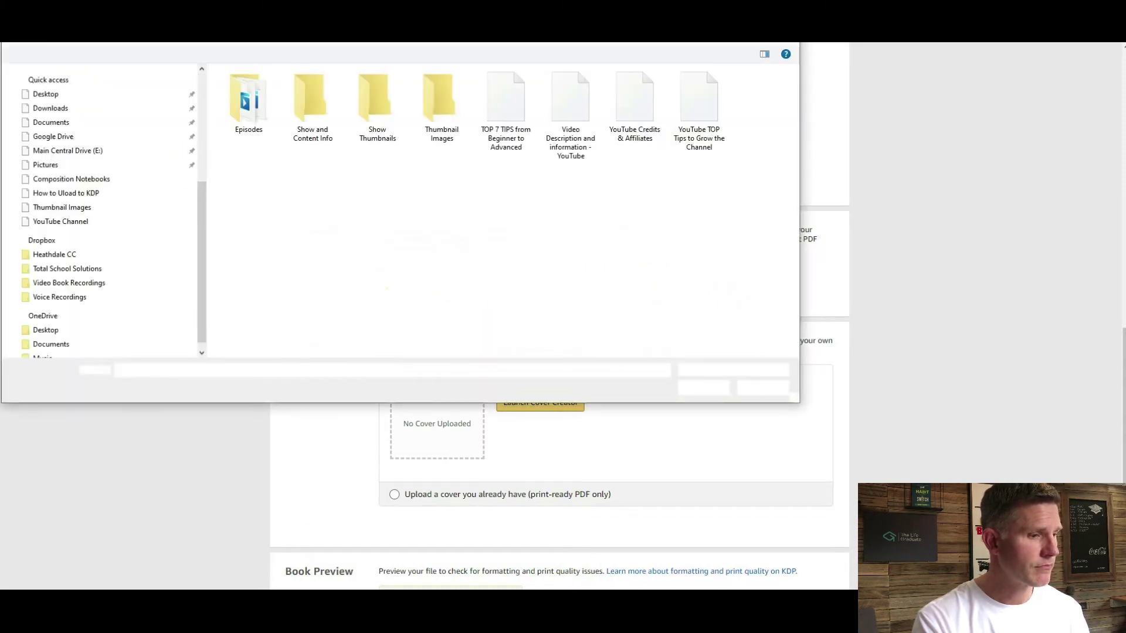
pyautogui.moveTo(551, 583)
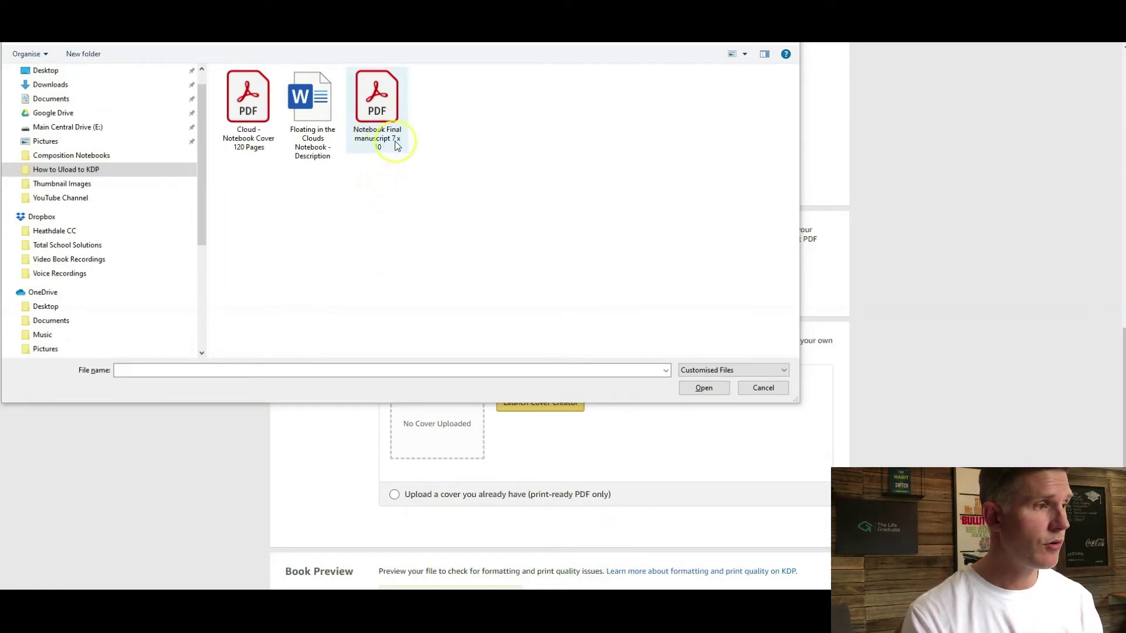
pyautogui.click(386, 110)
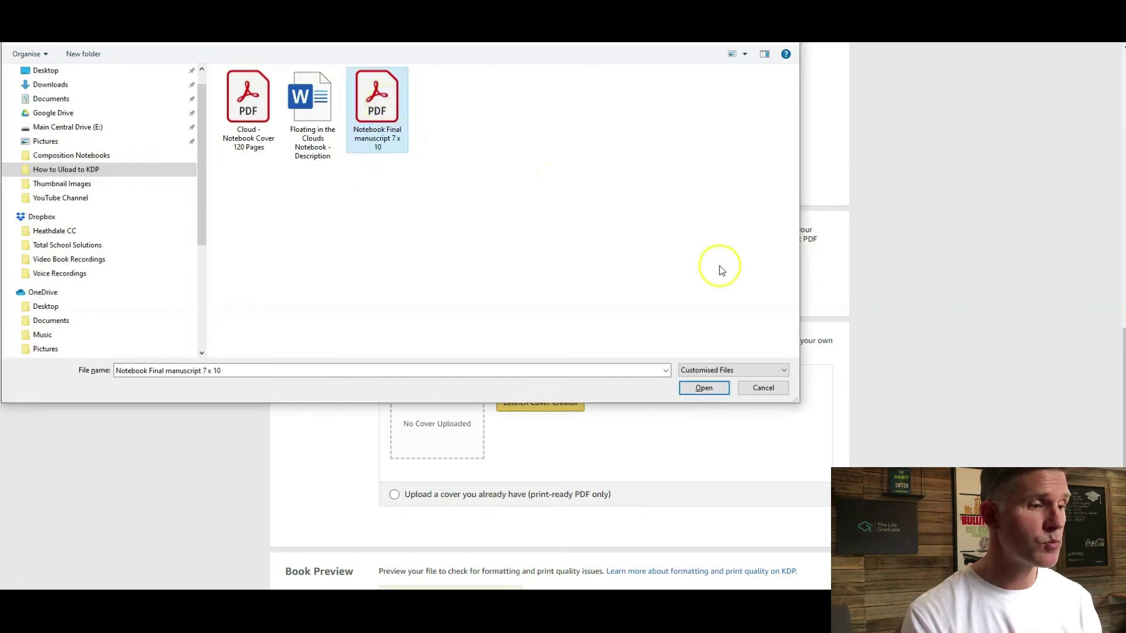
pyautogui.click(703, 388)
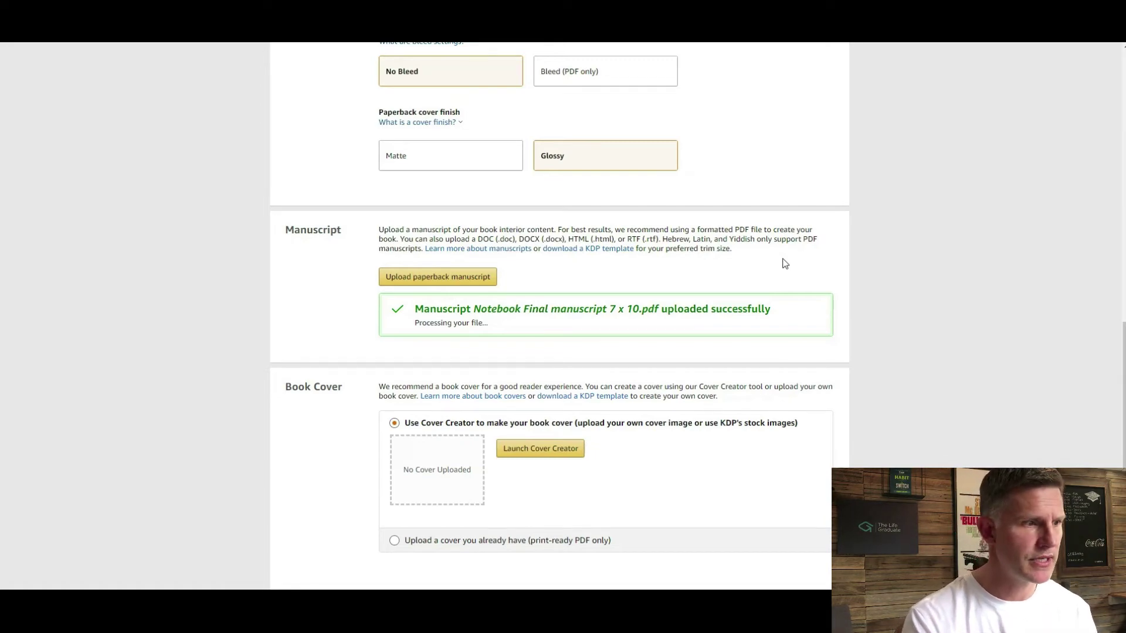
# Choose to use an existing print-ready cover and upload the PDF "Cloud - Notebook Cover 120 Pages".
pyautogui.scroll(-1, 792, 293)
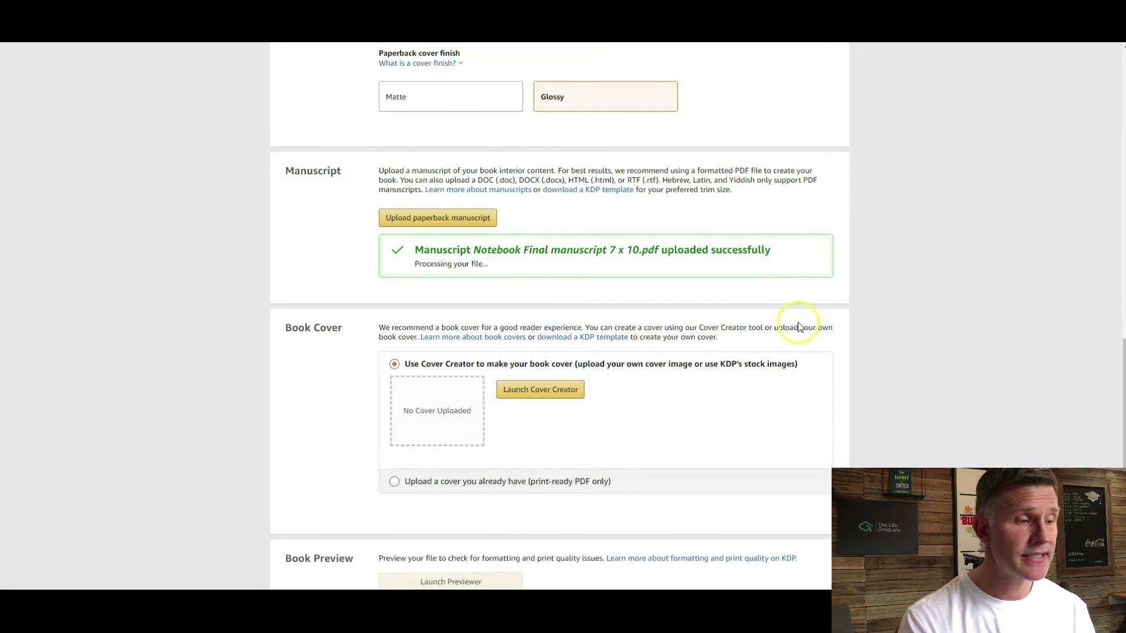
pyautogui.scroll(-2, 812, 346)
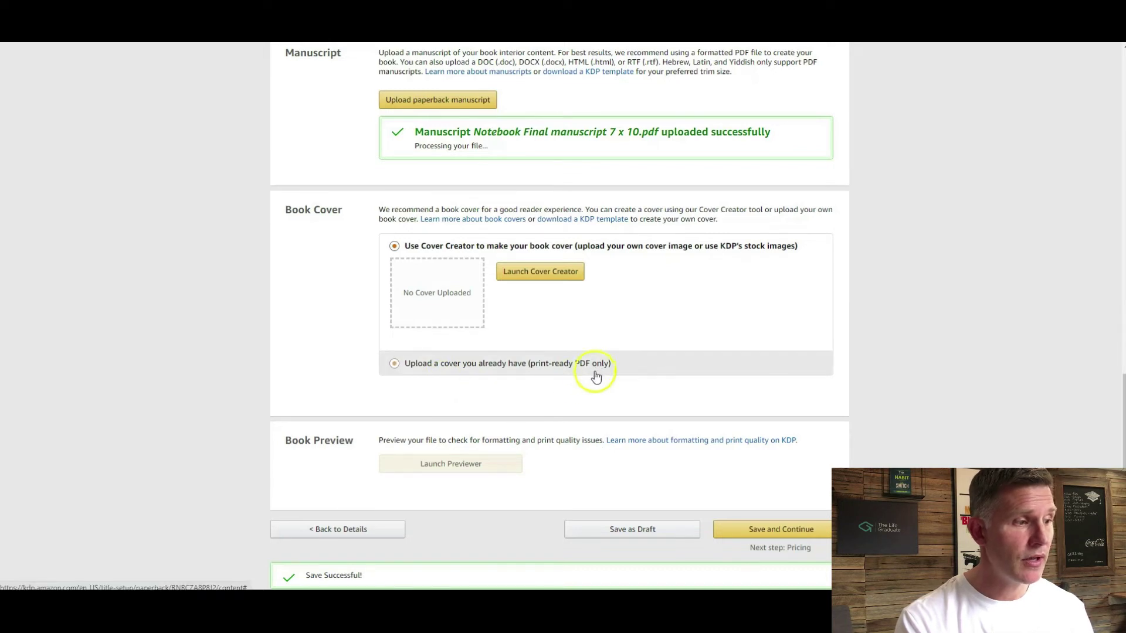
pyautogui.click(395, 364)
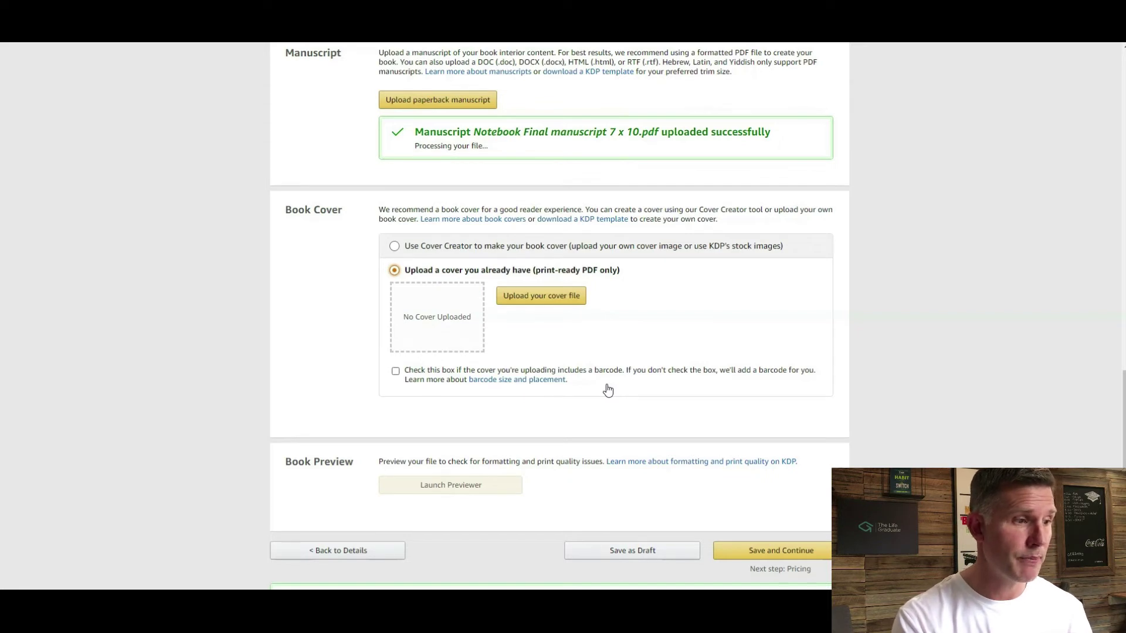
pyautogui.click(532, 296)
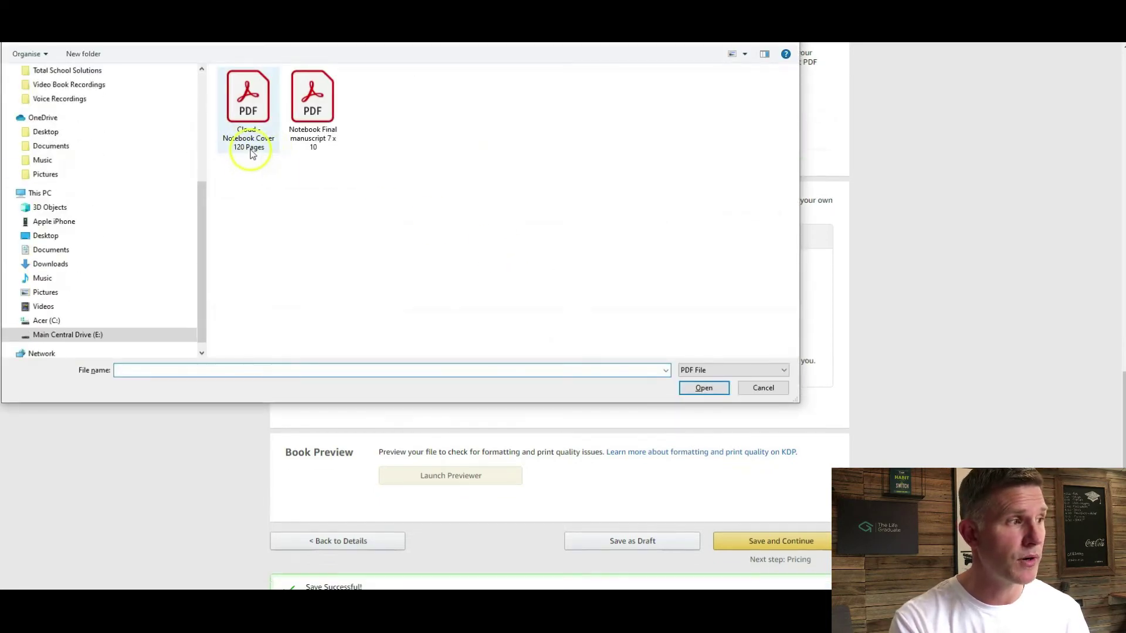
pyautogui.click(245, 101)
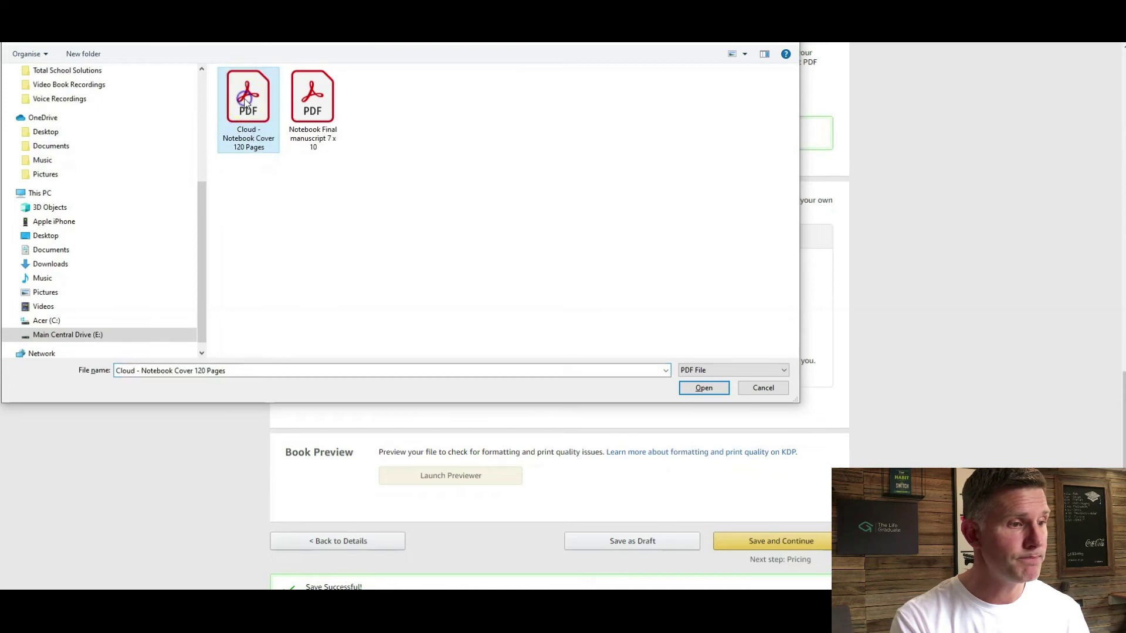
pyautogui.click(707, 388)
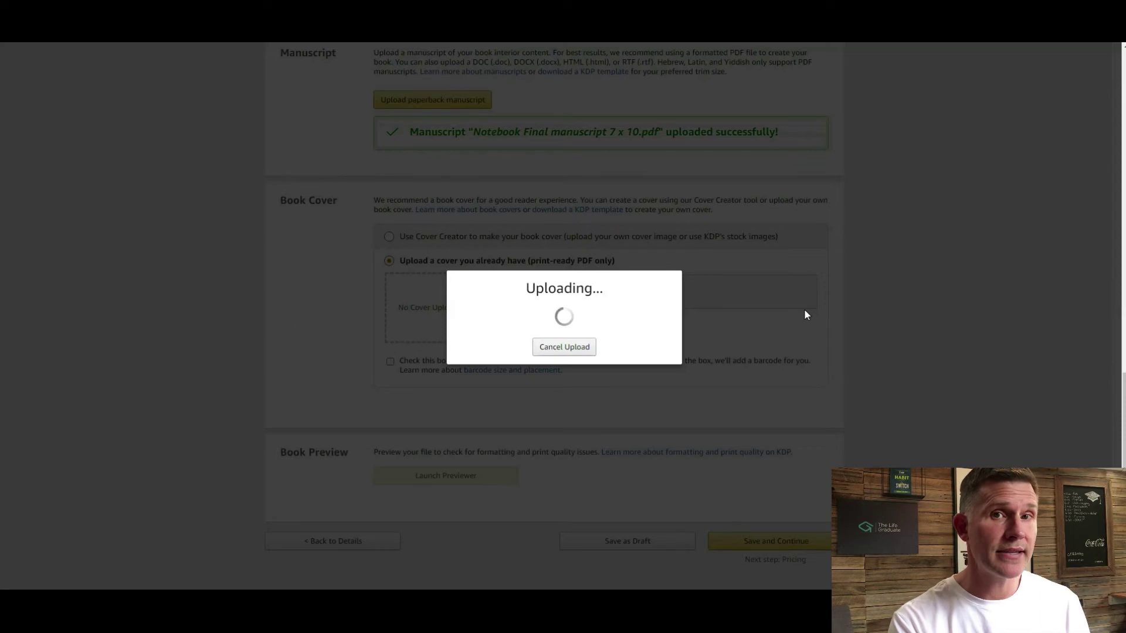
pyautogui.click(792, 332)
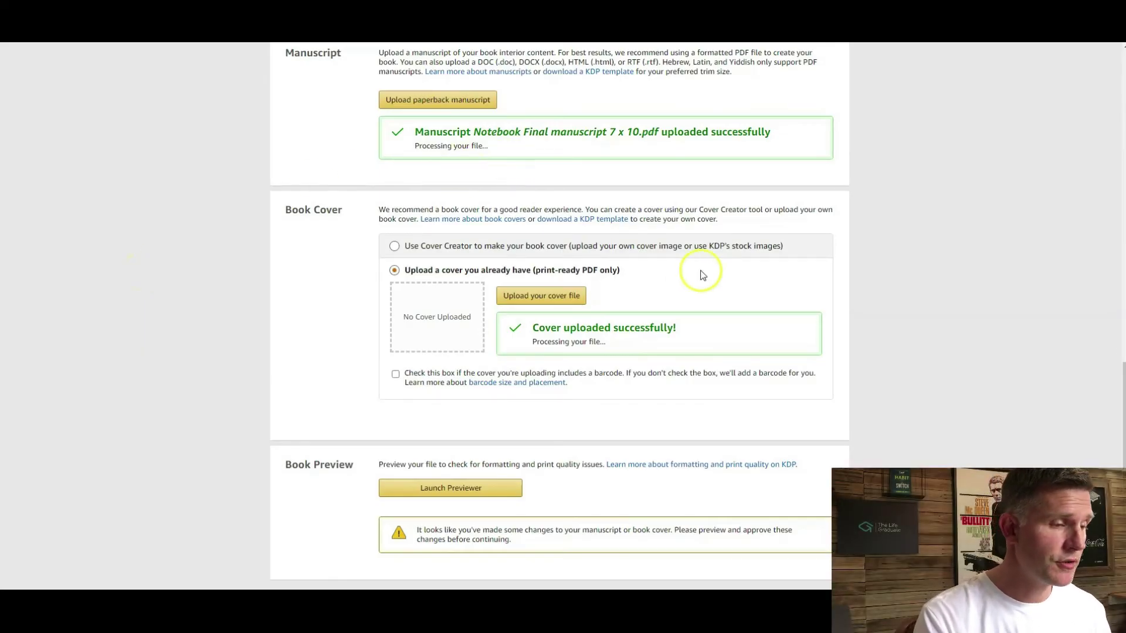
pyautogui.click(605, 346)
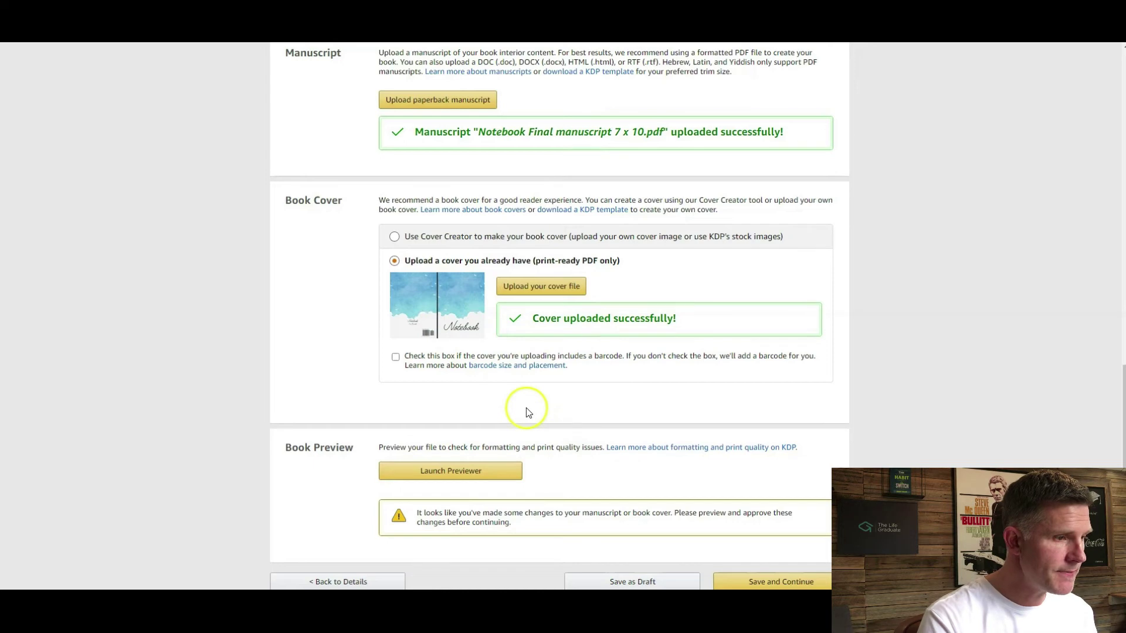
# Launch the previewer and inspect the cover's guide lines, barcode and spine, with a close-up of the title.
pyautogui.click(460, 472)
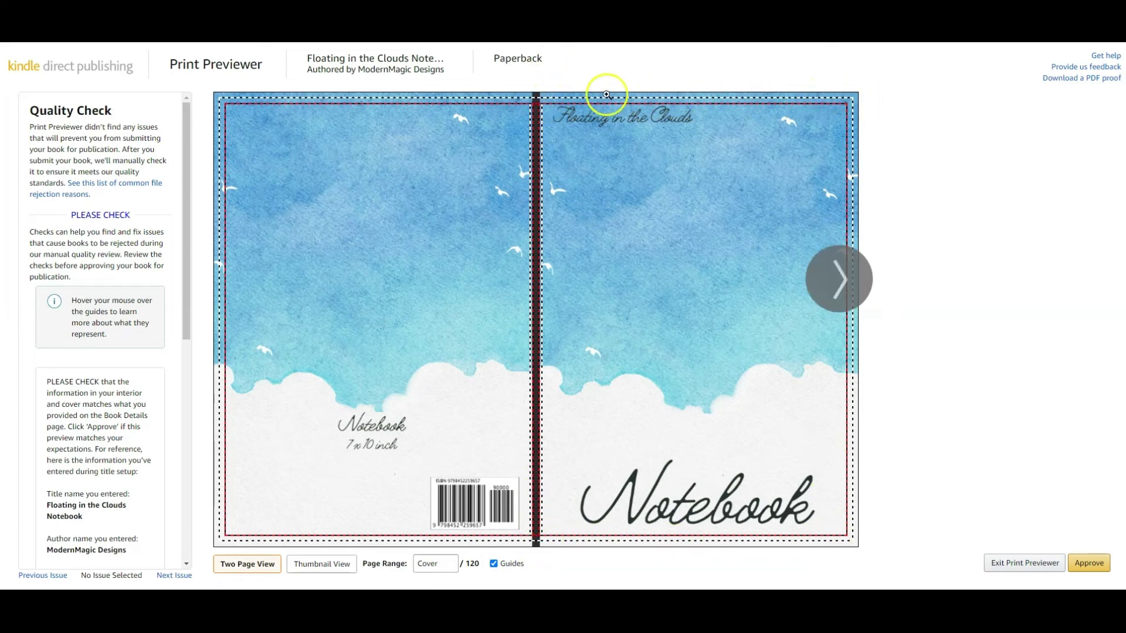
pyautogui.moveTo(544, 98)
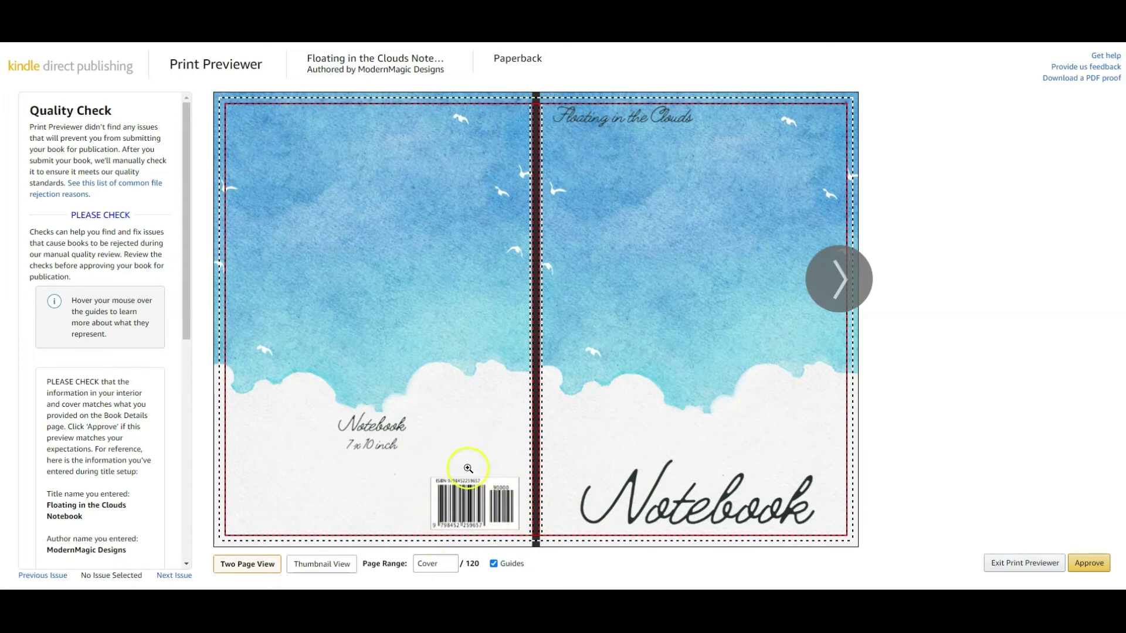
pyautogui.moveTo(451, 505)
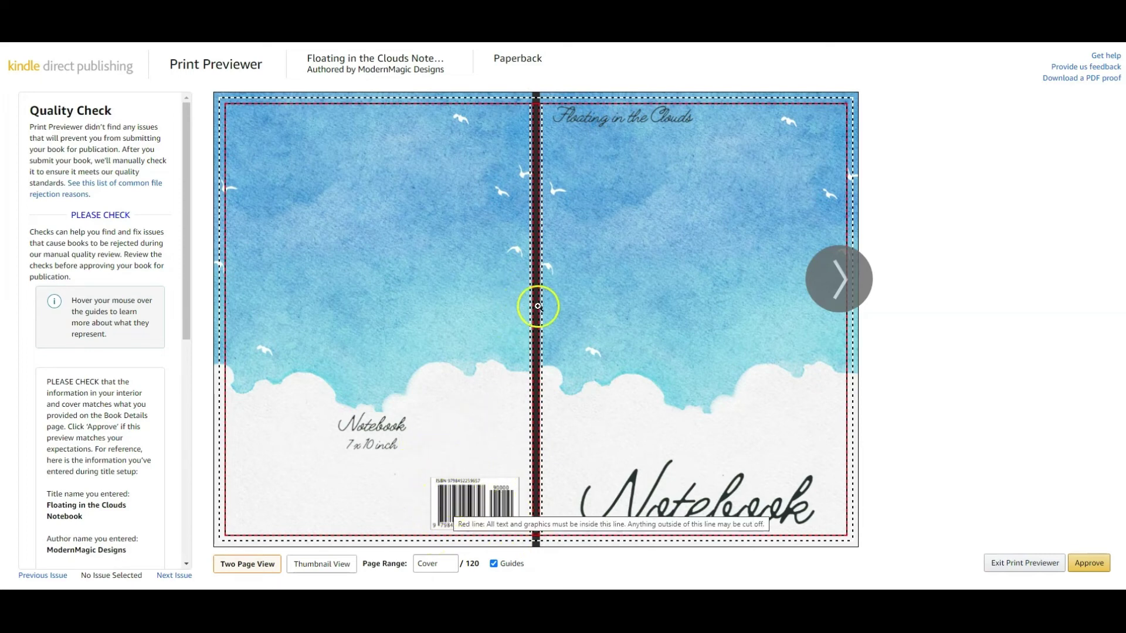
pyautogui.click(566, 108)
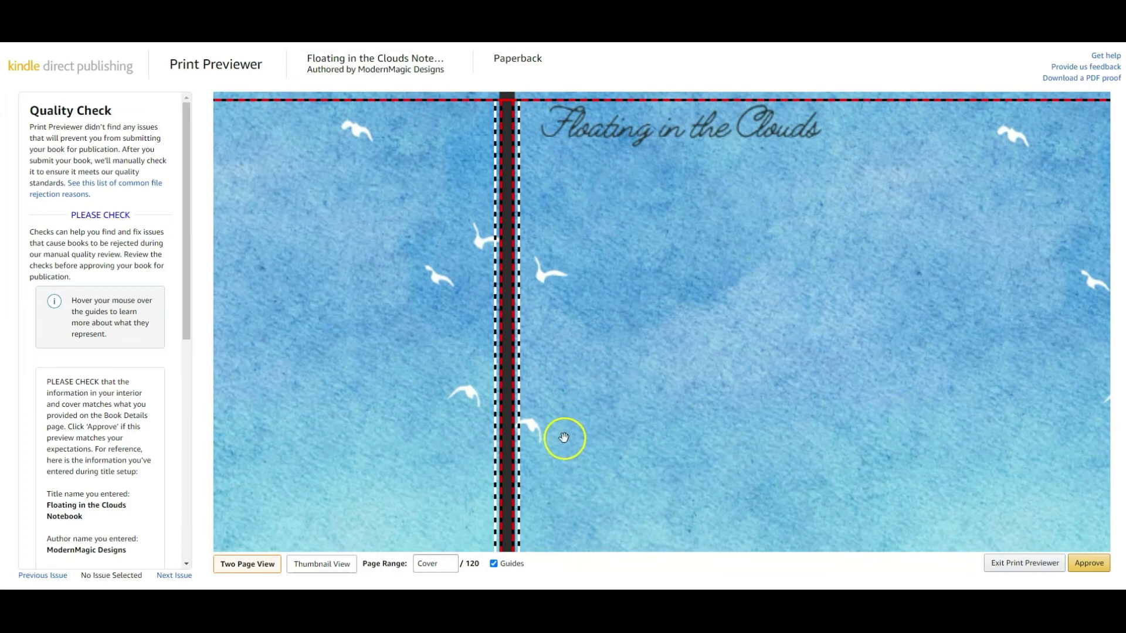
# Return to the full cover view, go to page 85 of the preview, and check the neighbouring interior pages.
pyautogui.click(444, 563)
pyautogui.moveTo(445, 563); pyautogui.dragTo(414, 567)
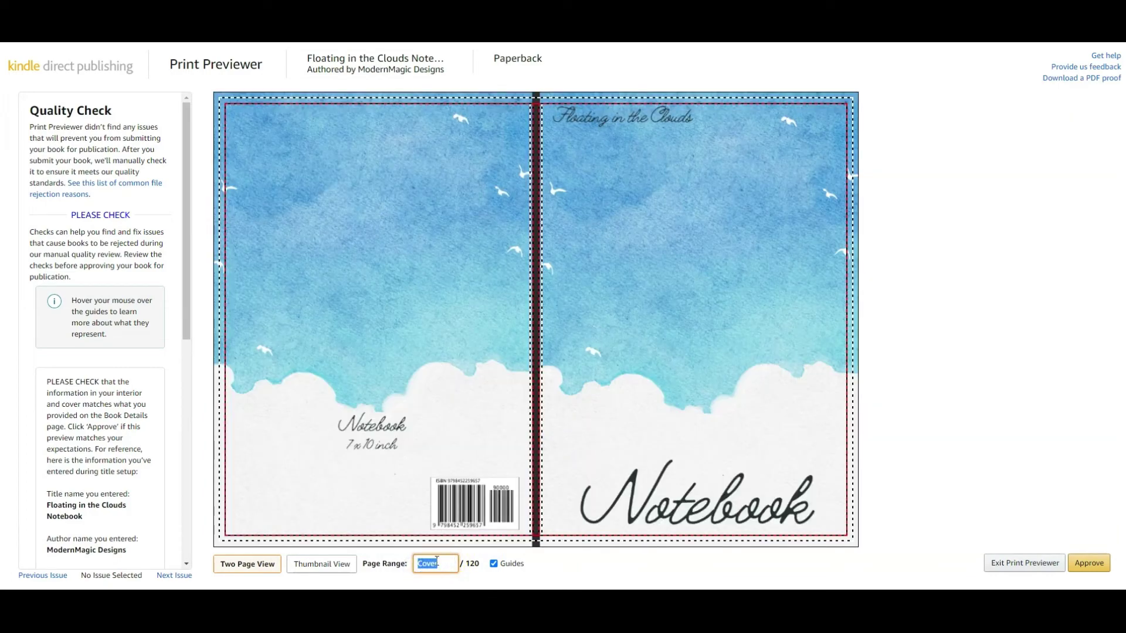
pyautogui.write('85')
pyautogui.press('Return')
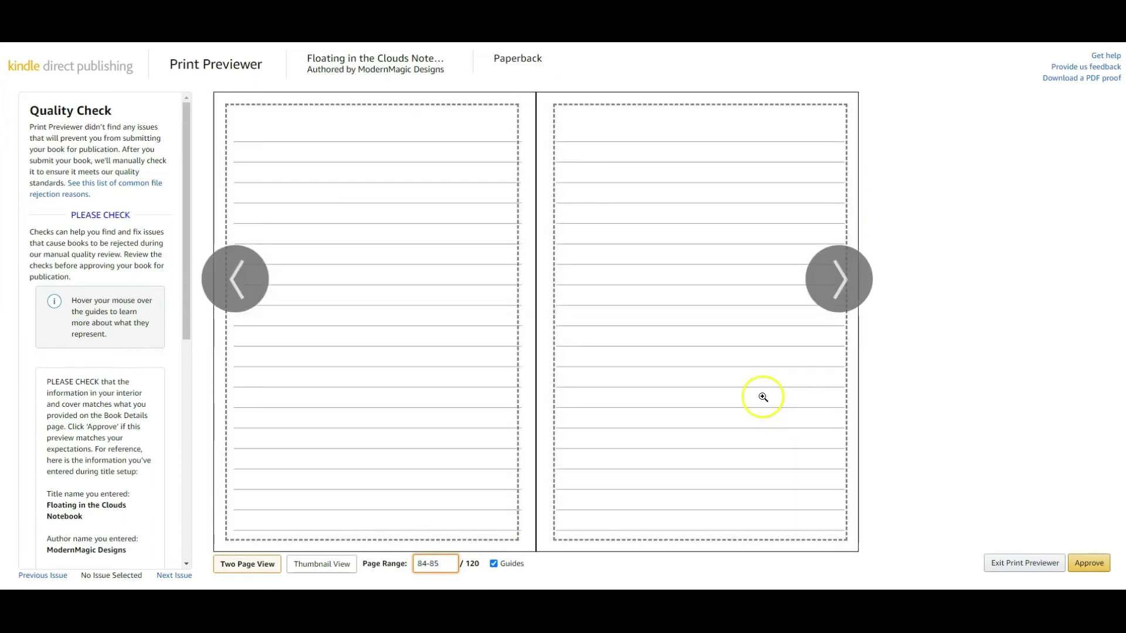
pyautogui.click(841, 286)
pyautogui.click(243, 286)
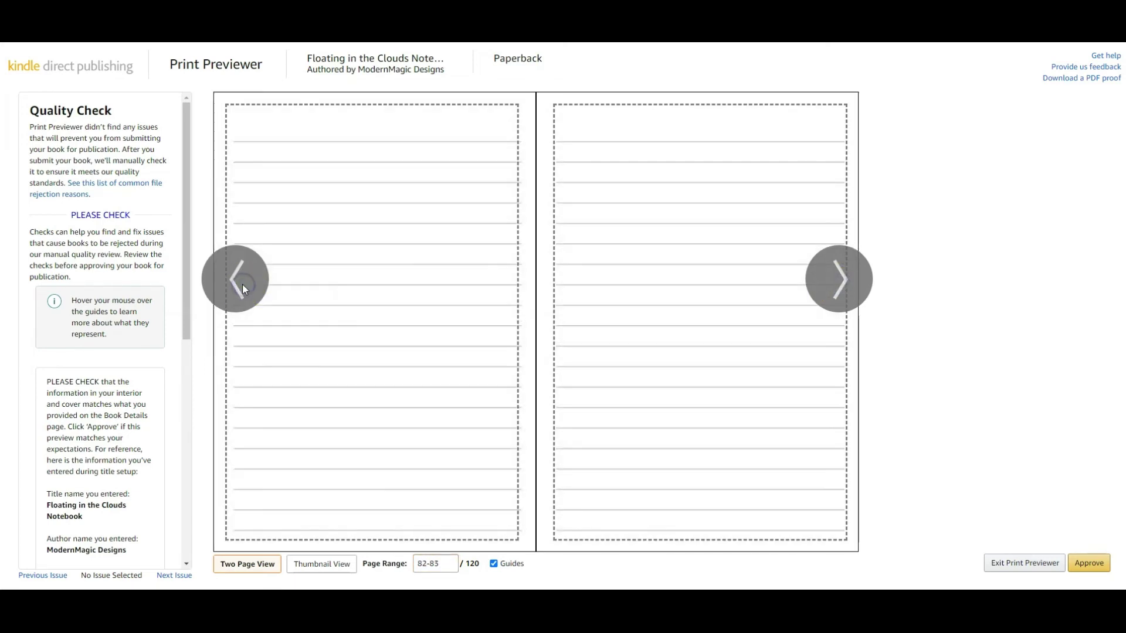
# Check the preceding page spread and approve the print preview.
pyautogui.click(242, 284)
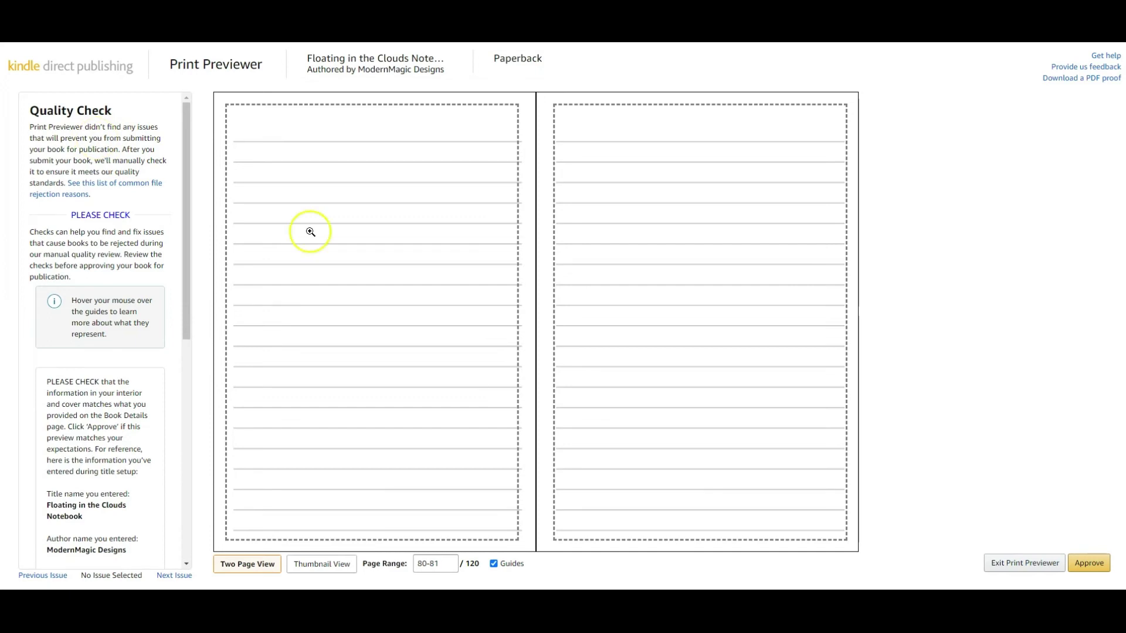
pyautogui.click(1099, 565)
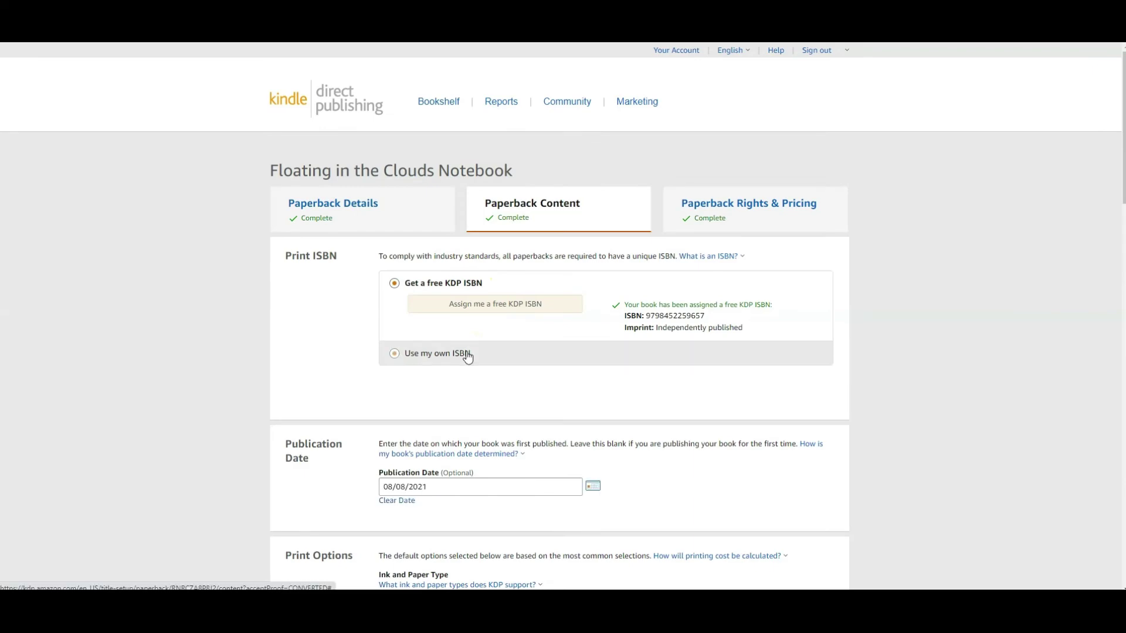
# Review the paperback content settings, uploaded files and printing cost summary, and save and continue to the pricing stage.
pyautogui.scroll(-3, 467, 356)
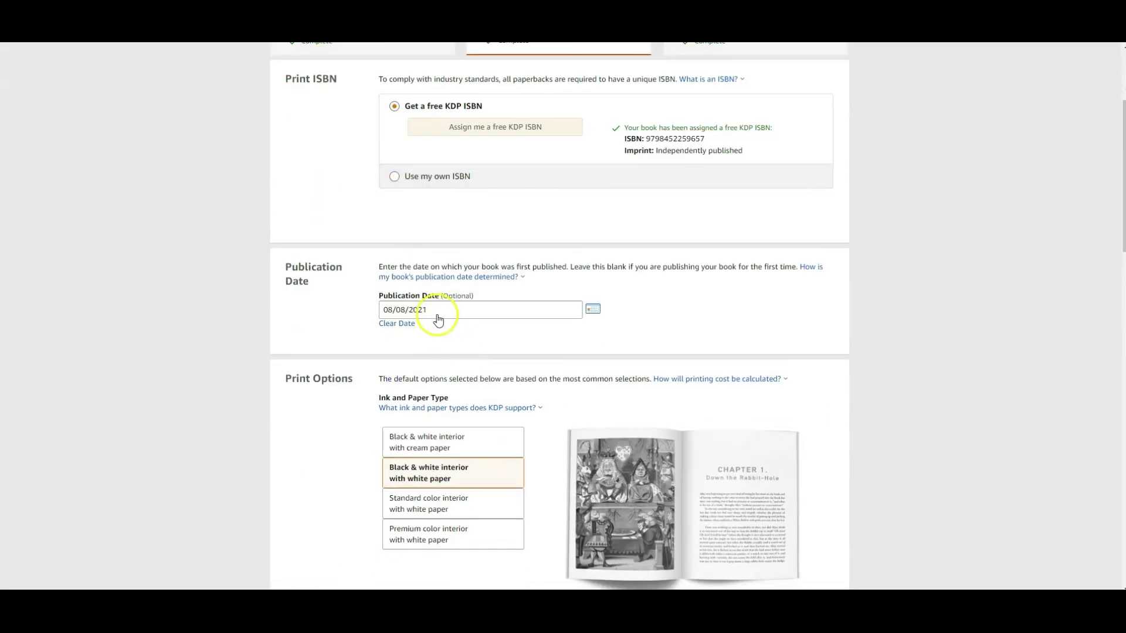
pyautogui.scroll(-5, 438, 320)
pyautogui.scroll(-3, 439, 320)
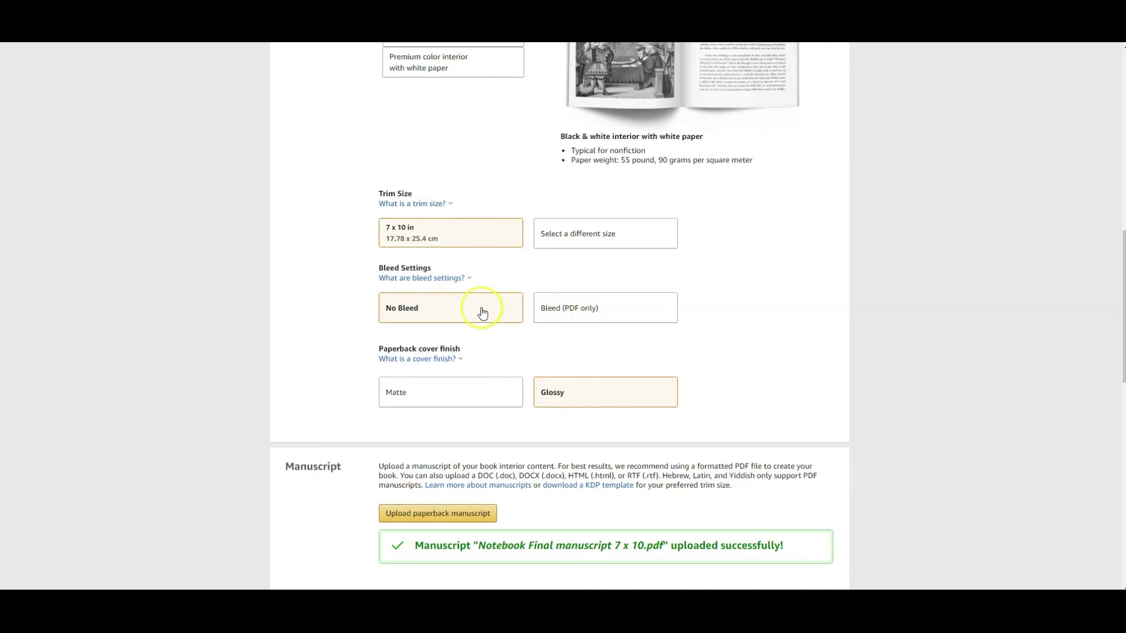
pyautogui.click(764, 310)
pyautogui.scroll(-4, 742, 278)
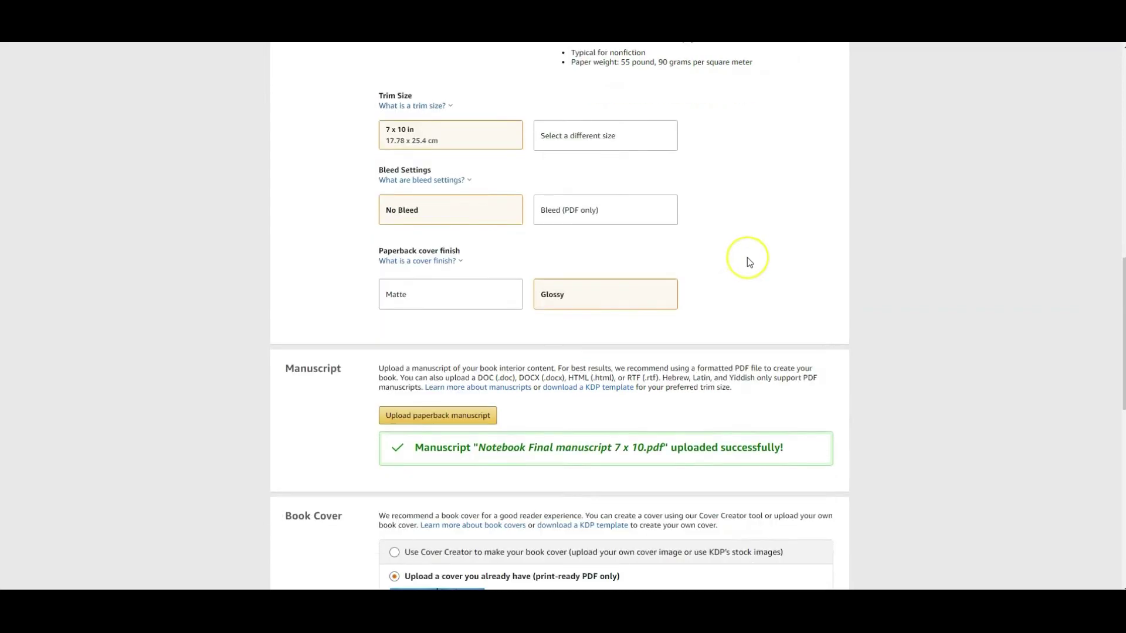
pyautogui.scroll(-2, 749, 263)
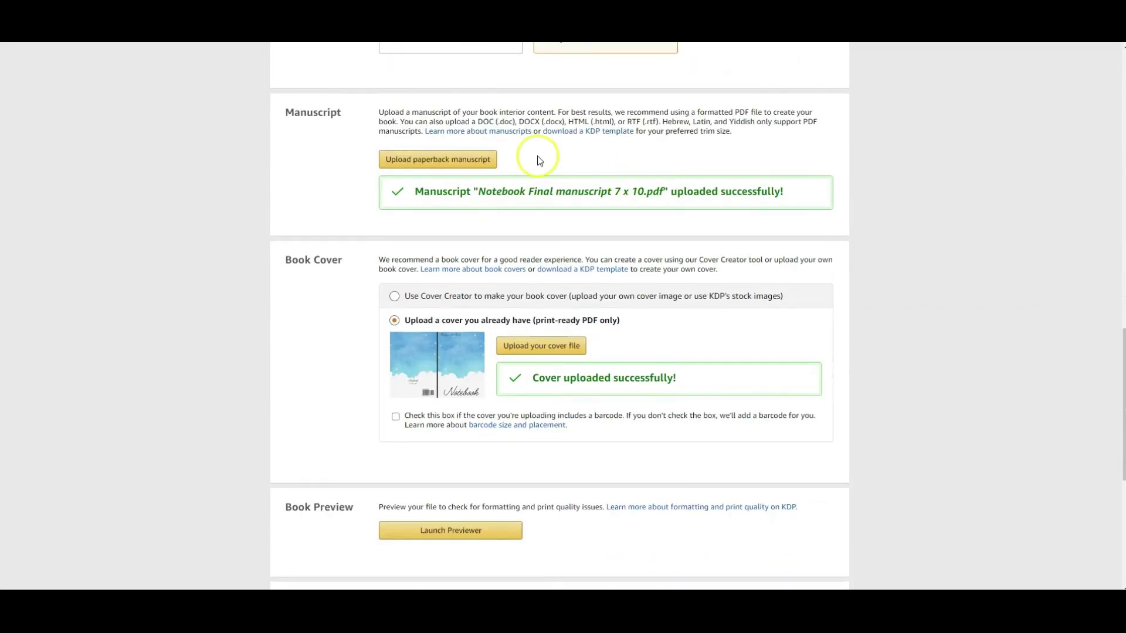
pyautogui.scroll(-4, 693, 244)
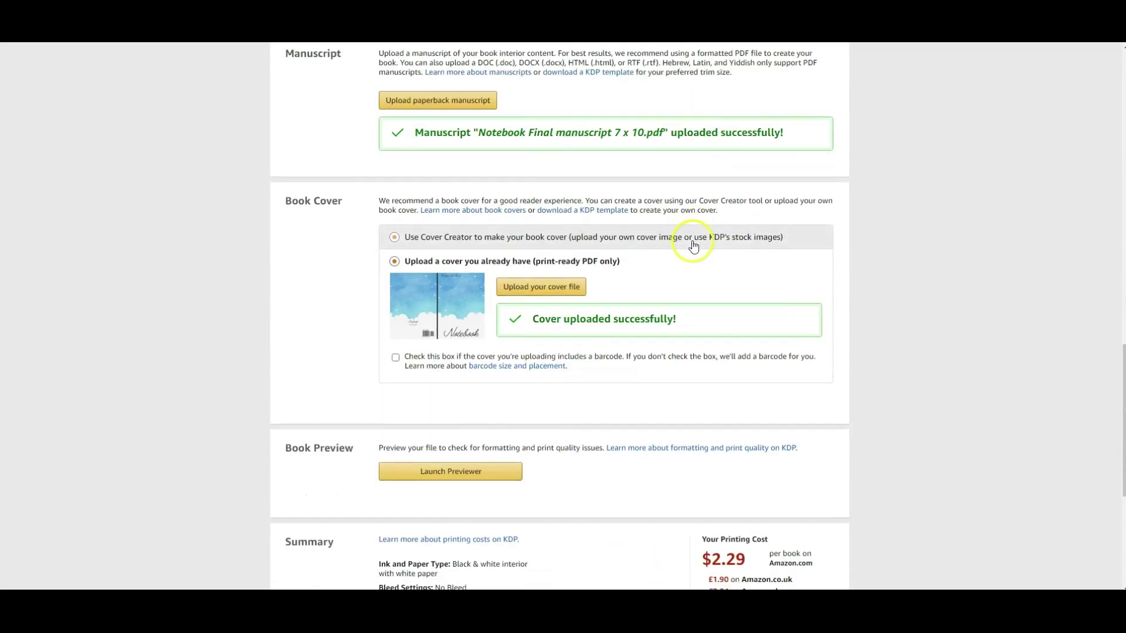
pyautogui.scroll(-2, 693, 245)
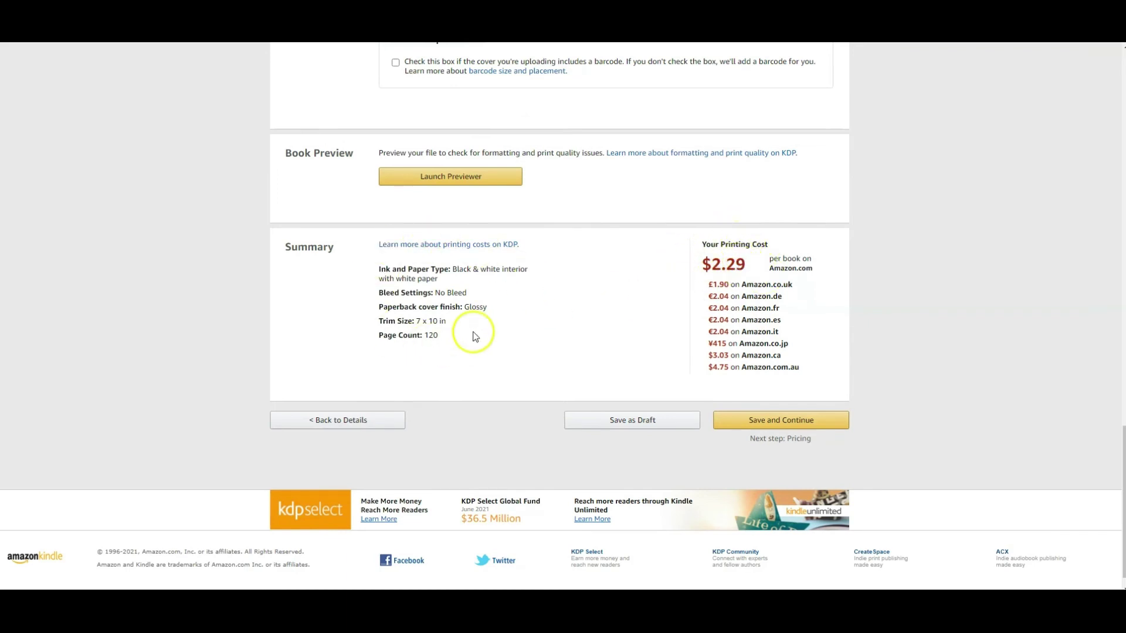
pyautogui.click(788, 421)
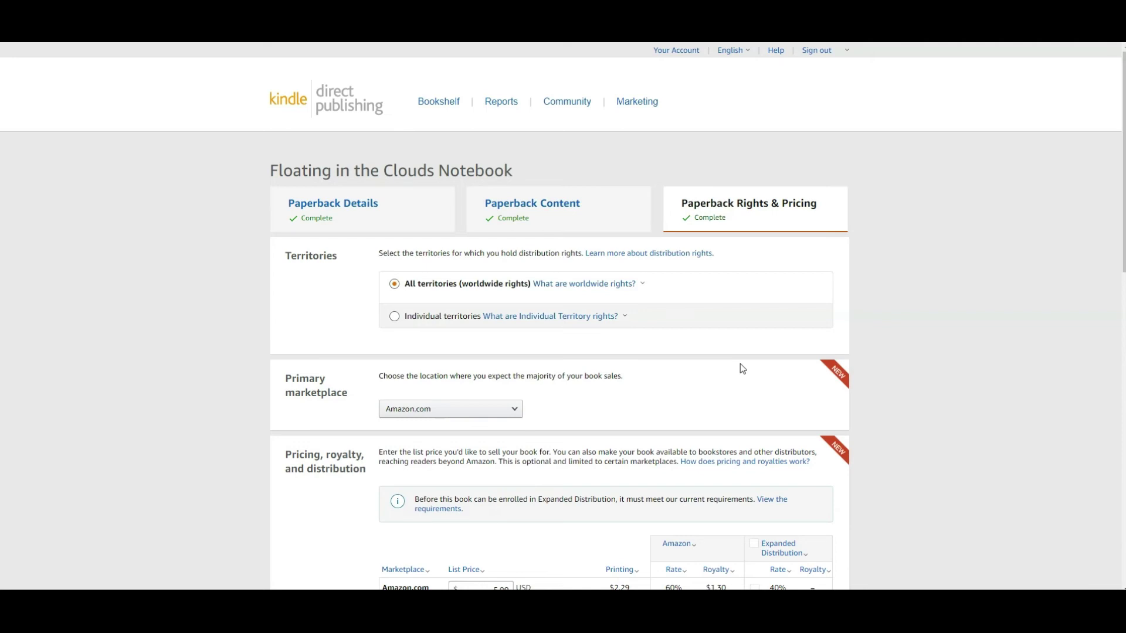
# Try Amazon.co.uk as the primary marketplace and switch the selection back to Amazon.com.
pyautogui.scroll(-3, 754, 365)
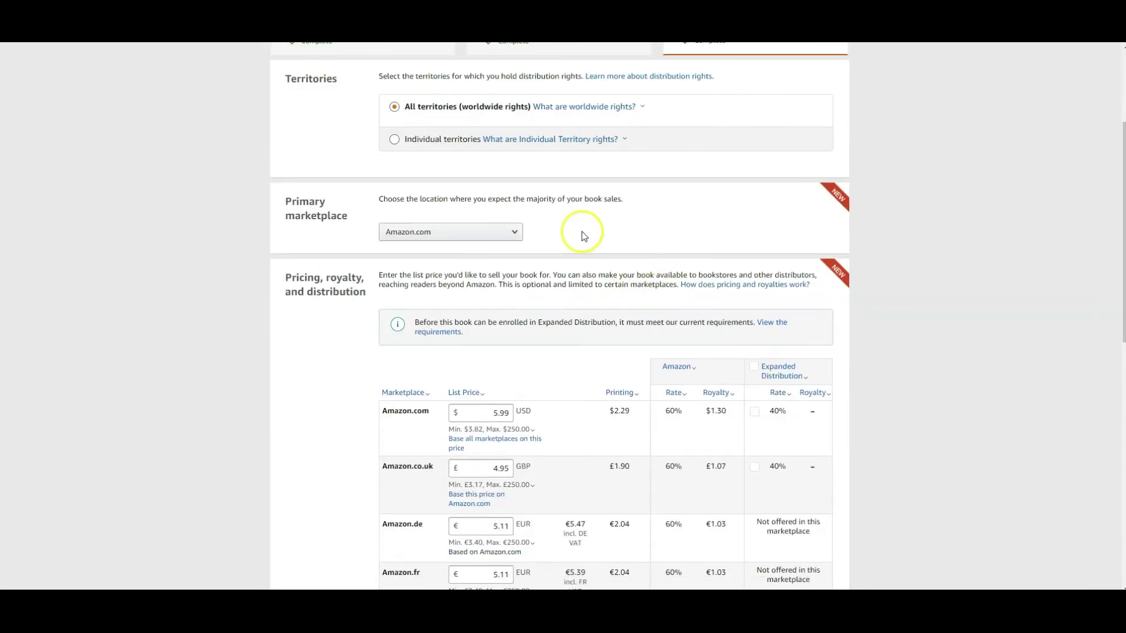
pyautogui.click(515, 233)
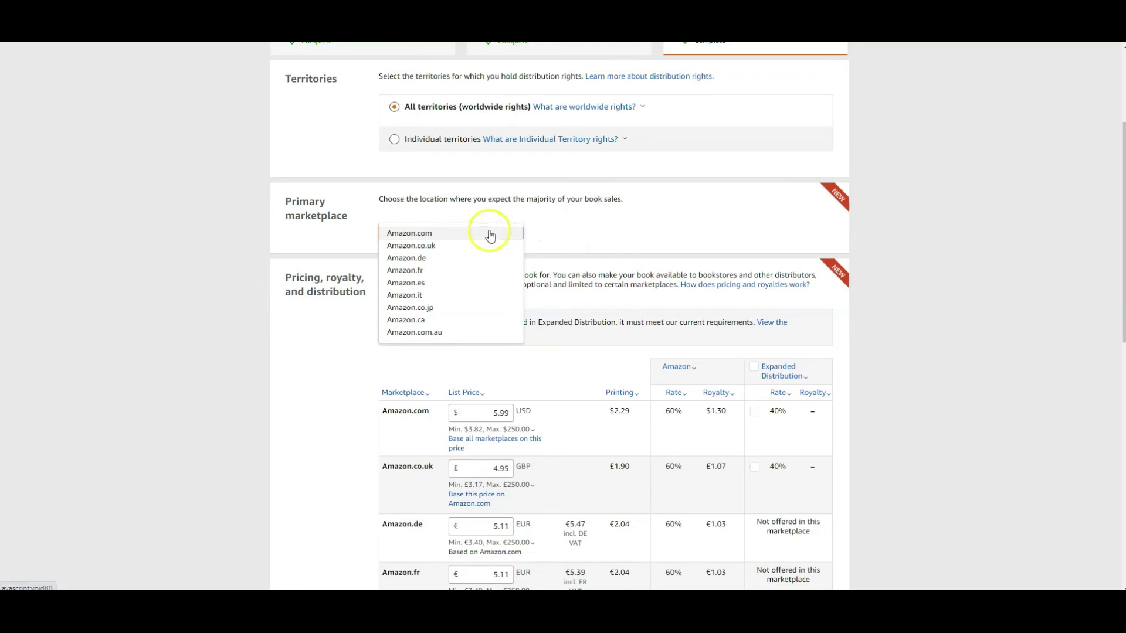
pyautogui.click(434, 246)
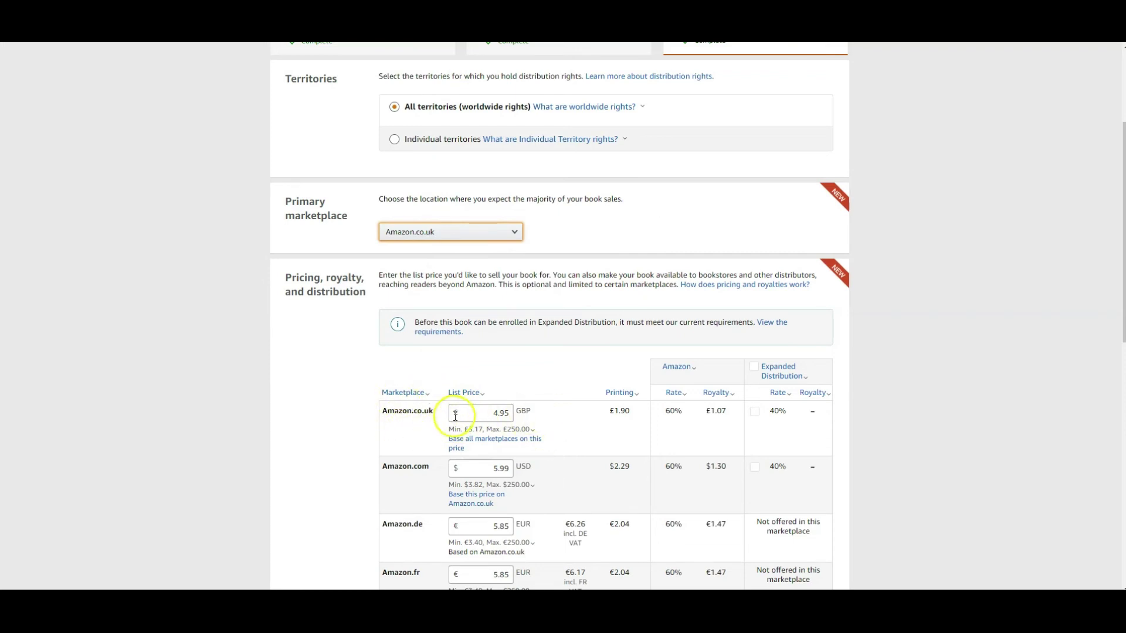
pyautogui.click(463, 392)
pyautogui.click(515, 234)
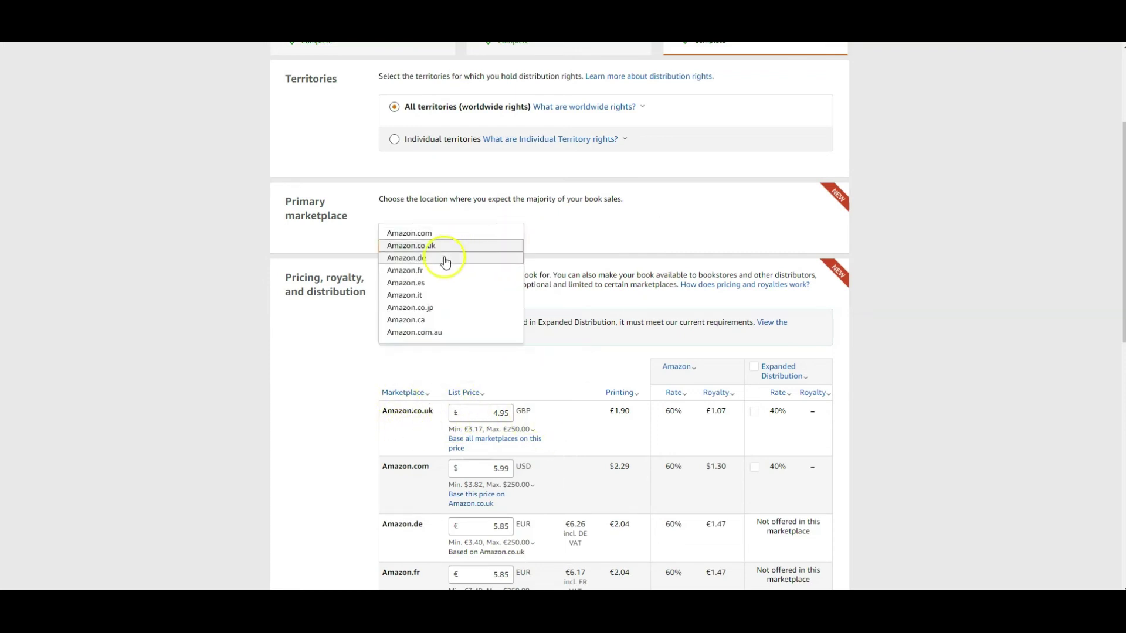
pyautogui.scroll(3, 472, 323)
pyautogui.click(428, 410)
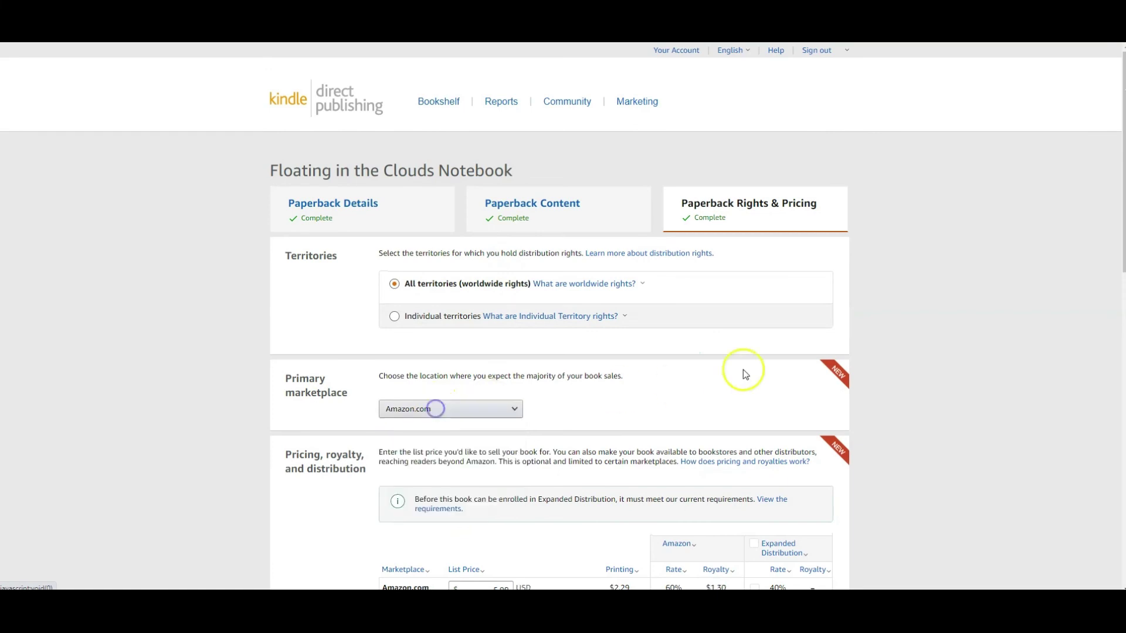
# Set the Amazon.com list price to 14 USD to try out the resulting royalty.
pyautogui.scroll(-5, 774, 334)
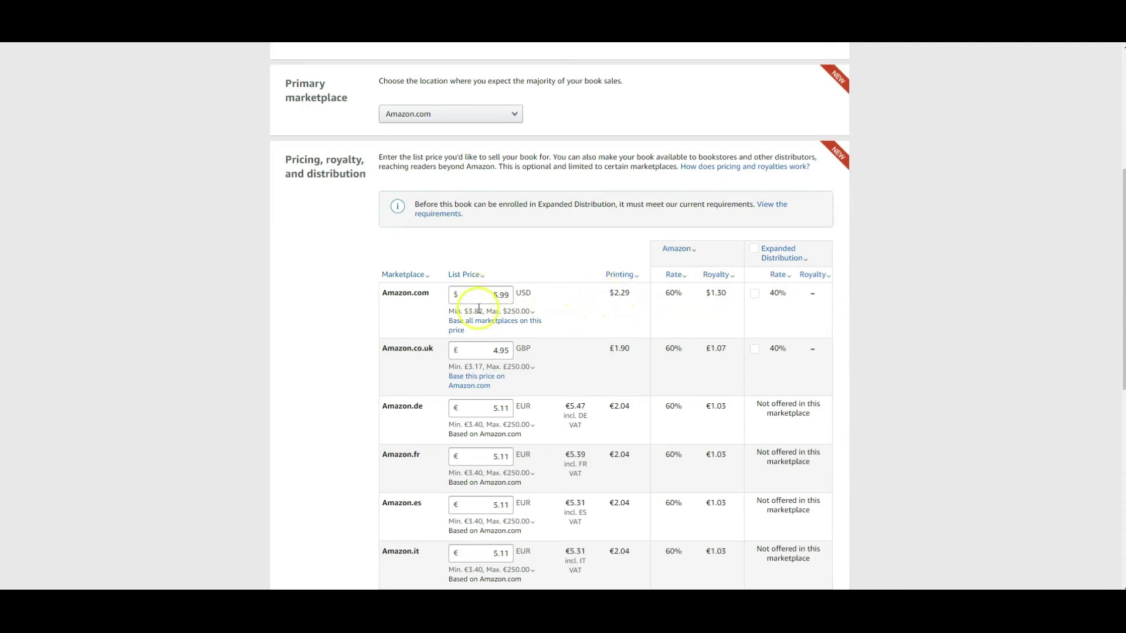
pyautogui.moveTo(474, 312)
pyautogui.moveTo(509, 295); pyautogui.dragTo(496, 296)
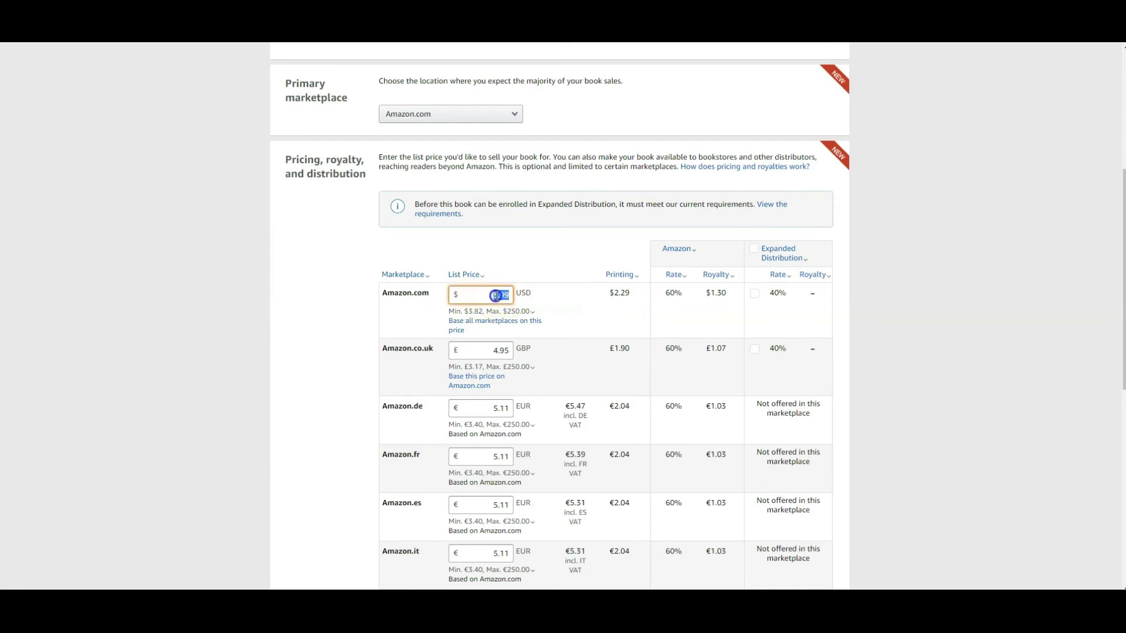
pyautogui.write('14')
pyautogui.click(598, 296)
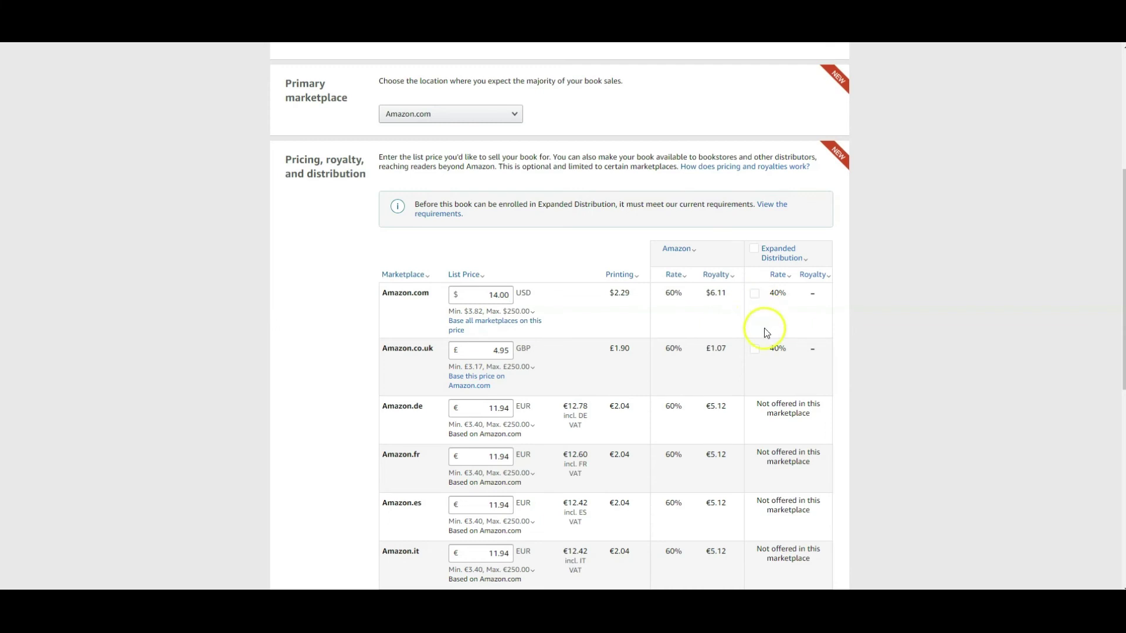
pyautogui.click(755, 249)
# Set the Amazon.com list price to 4.99 USD.
pyautogui.moveTo(510, 296); pyautogui.dragTo(489, 296)
pyautogui.write('4.99')
pyautogui.click(566, 298)
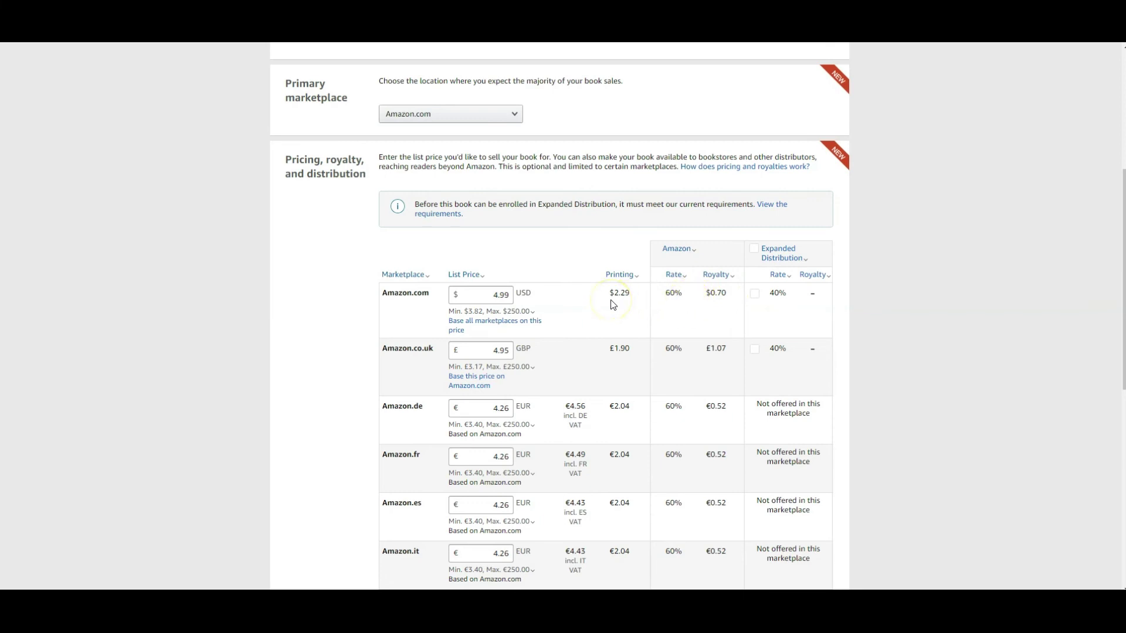
# Review the list prices of the other marketplaces and publish the paperback book.
pyautogui.scroll(-1, 610, 301)
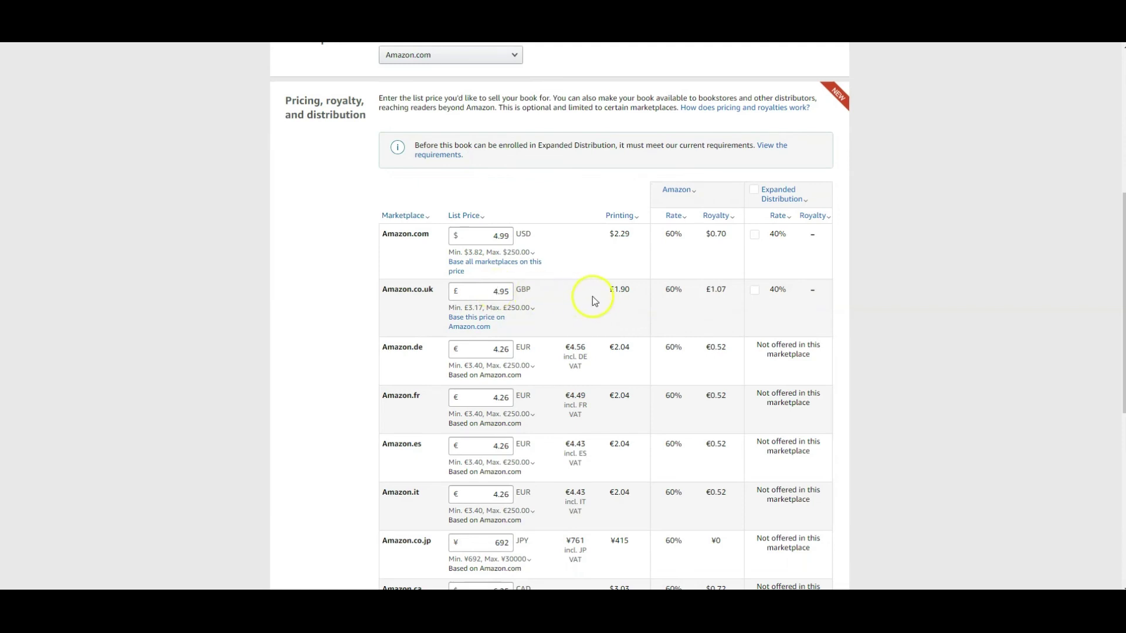
pyautogui.scroll(-1, 592, 291)
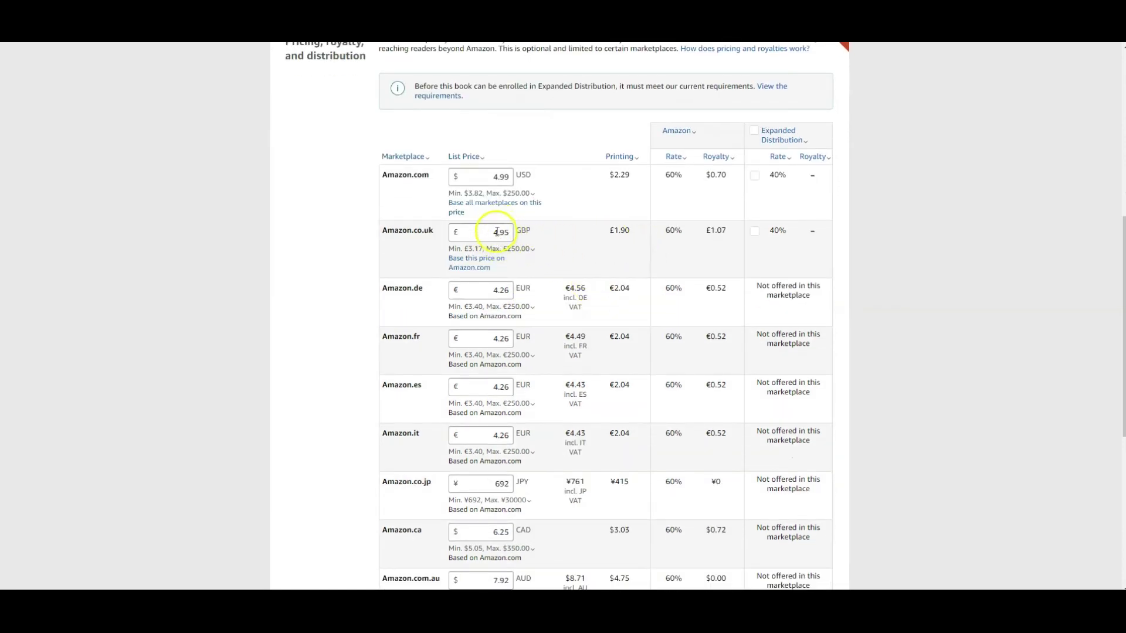
pyautogui.scroll(-2, 561, 241)
pyautogui.scroll(-2, 535, 268)
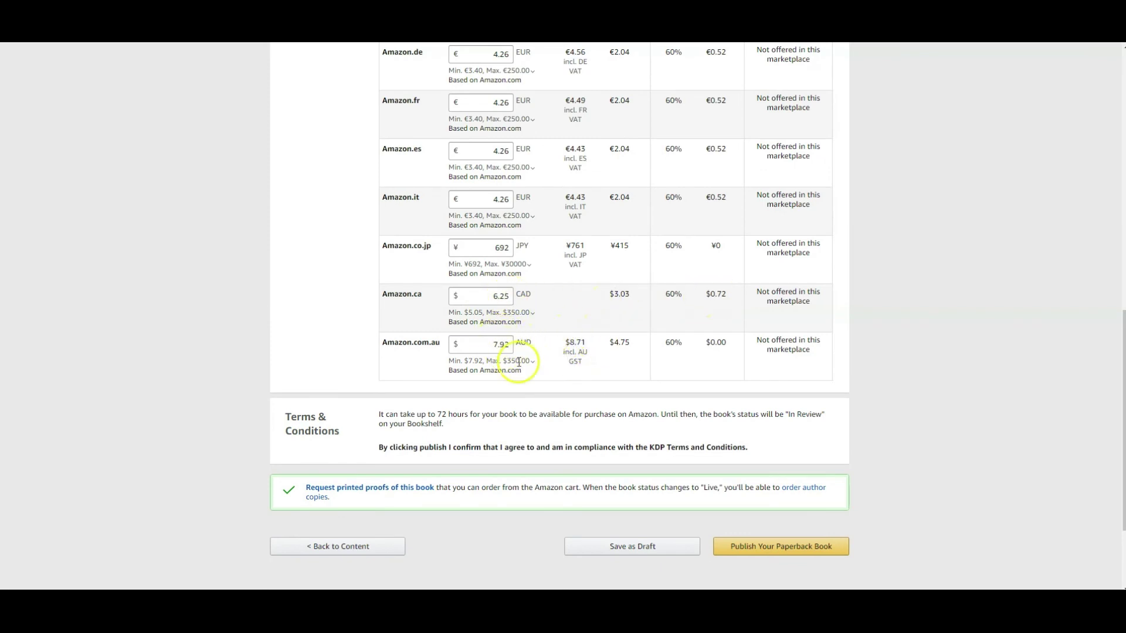
pyautogui.scroll(-1, 594, 341)
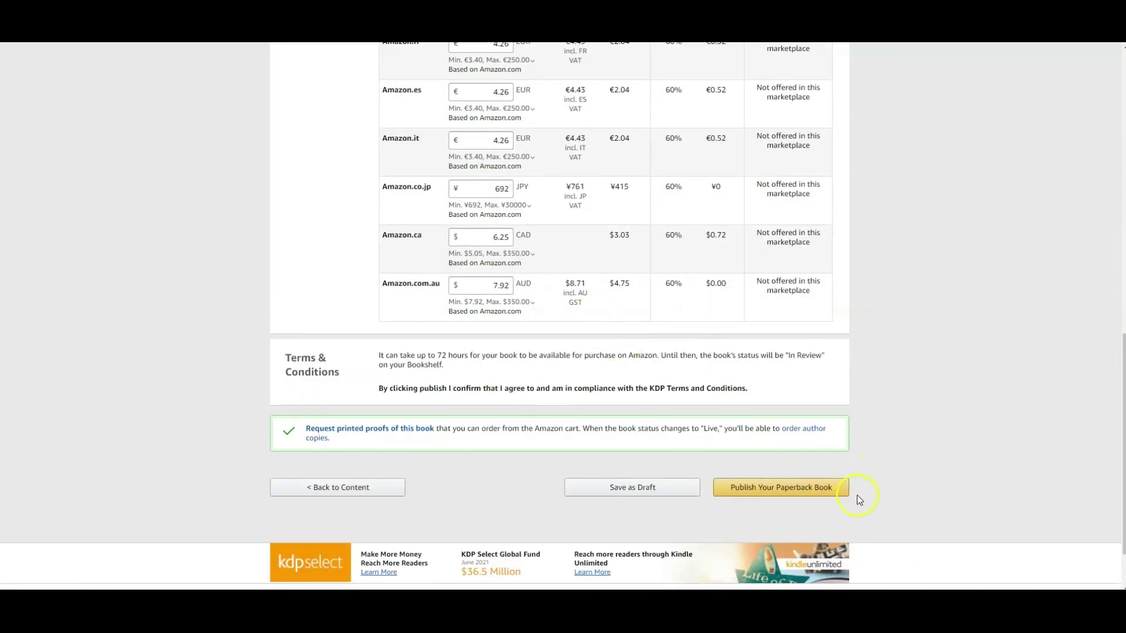
pyautogui.click(783, 489)
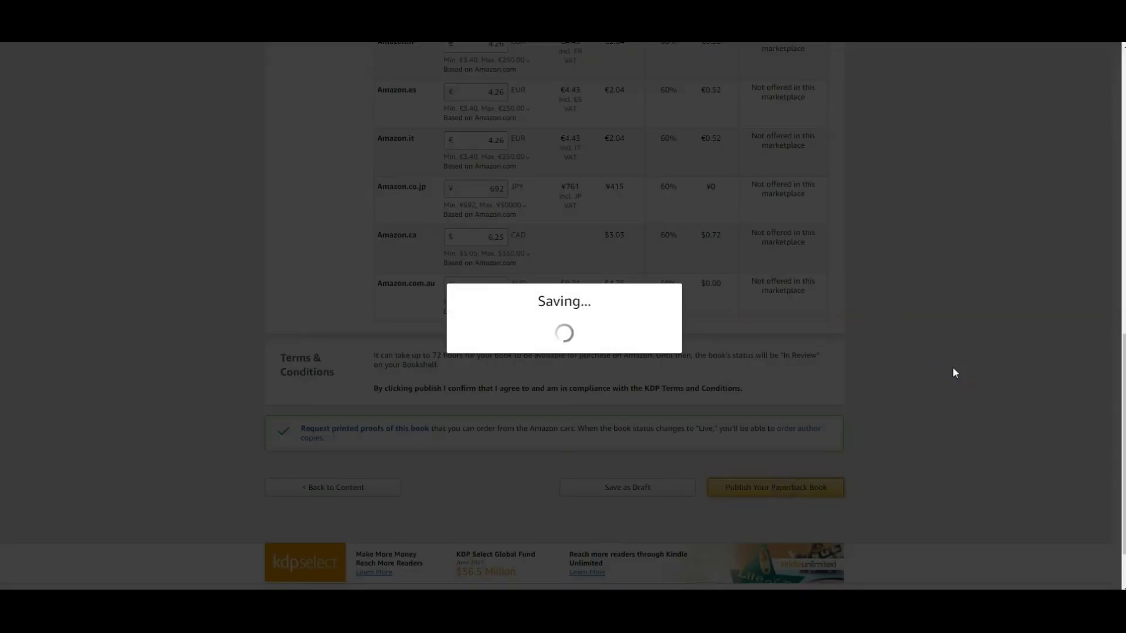
# Check the submitted notebook on the Bookshelf and close the submission confirmation without starting an eBook.
pyautogui.click(937, 352)
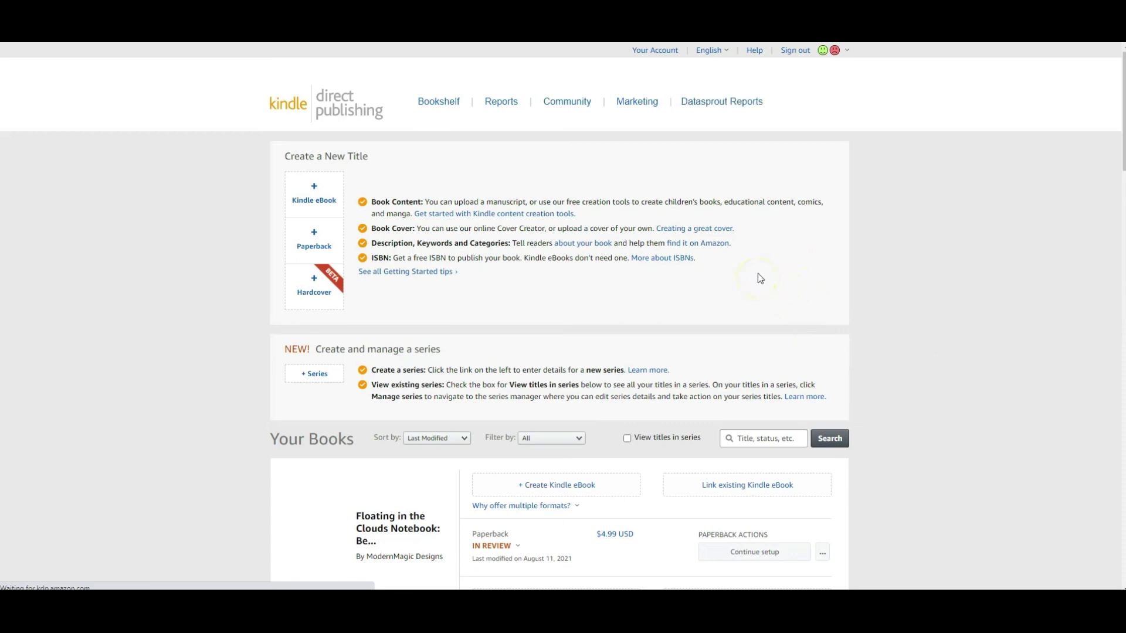
pyautogui.scroll(-5, 758, 273)
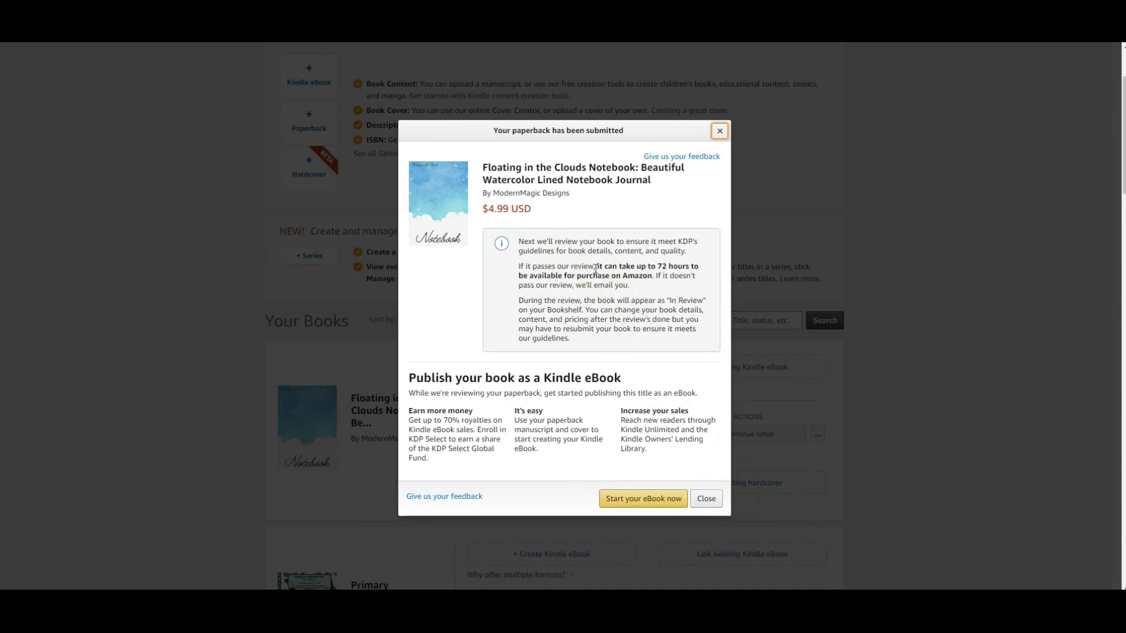
pyautogui.click(707, 499)
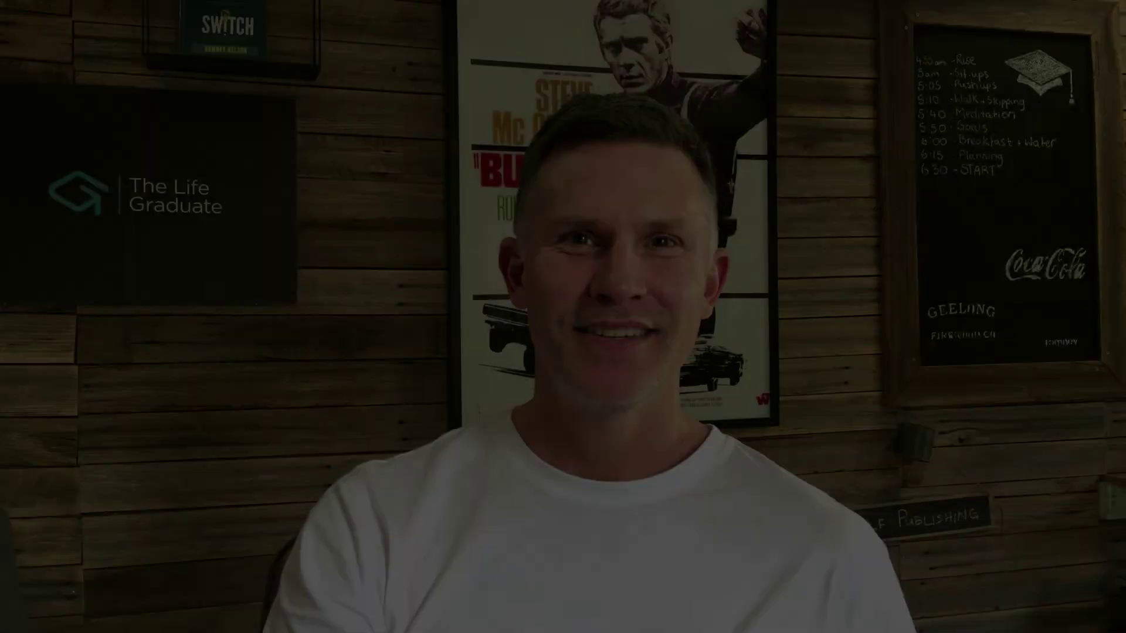